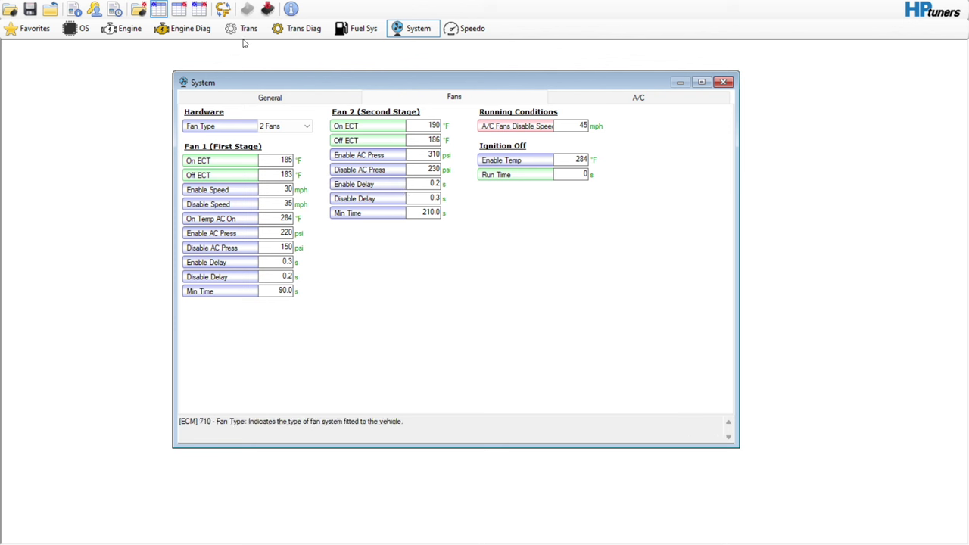
- Open the ETC TPS Max table in the engine's torque management settings and view its comparison values and differences
{"action": "left_click", "coordinate": [140, 34]}
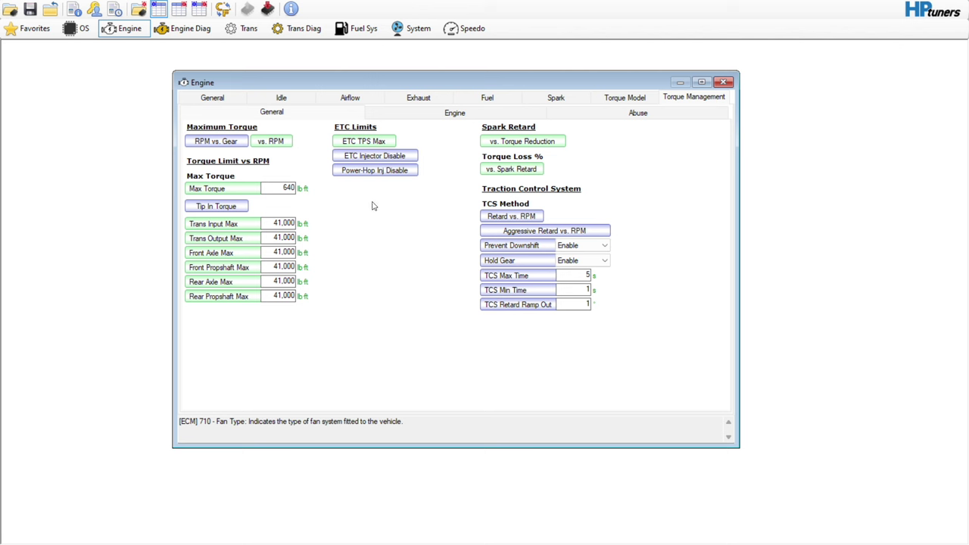
{"action": "mouse_move", "coordinate": [353, 139]}
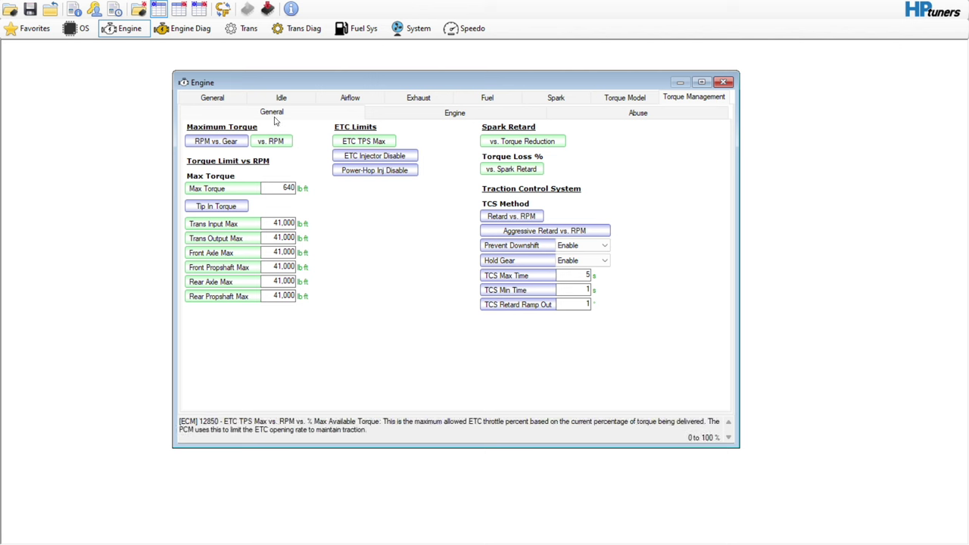
{"action": "left_click", "coordinate": [355, 143]}
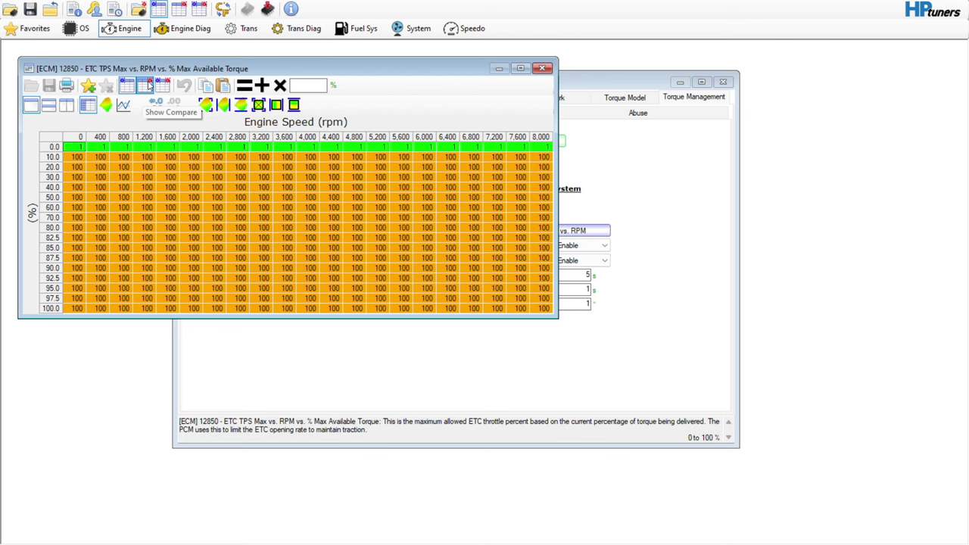
{"action": "left_click", "coordinate": [149, 86]}
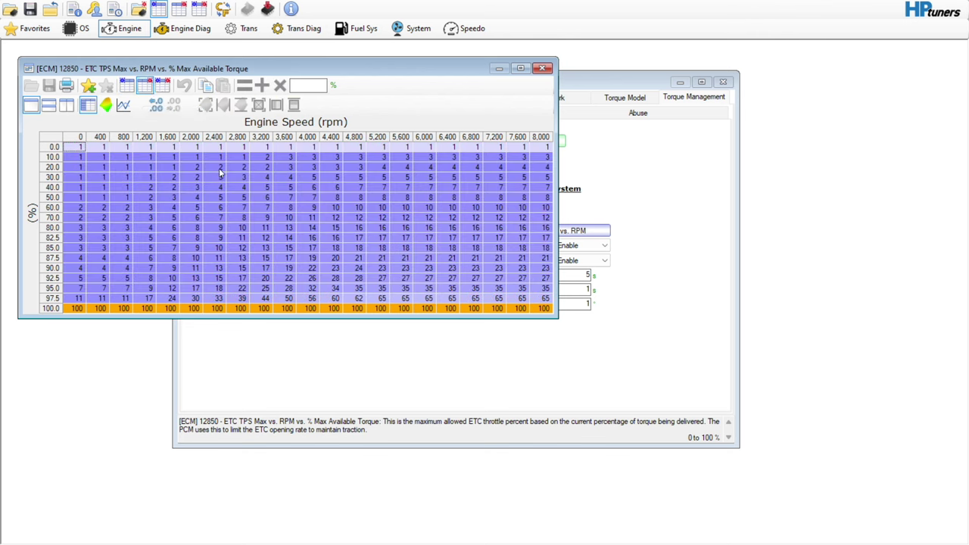
{"action": "left_click", "coordinate": [162, 84]}
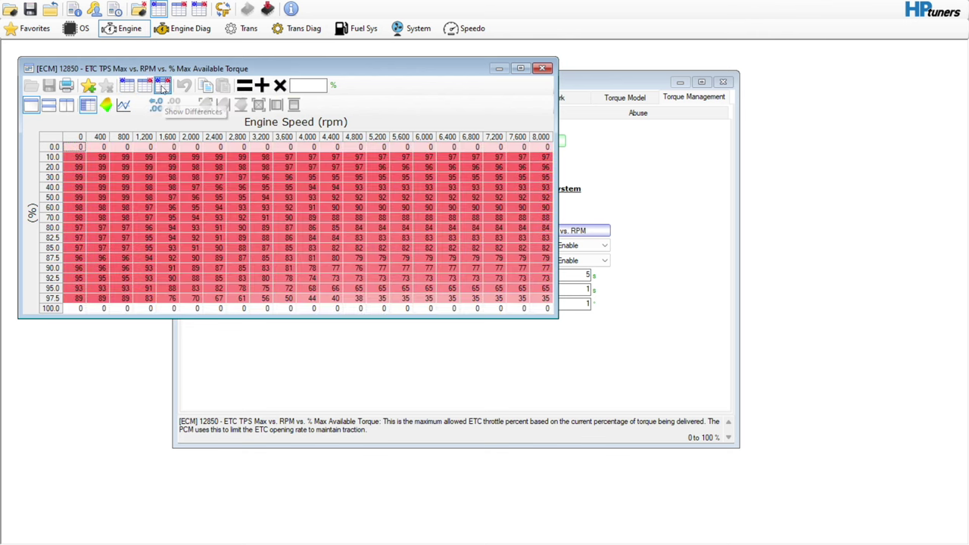
- Set every difference in the ETC TPS Max table to 0, and check the comparison and main values
{"action": "left_click", "coordinate": [62, 136]}
{"action": "left_click", "coordinate": [318, 86]}
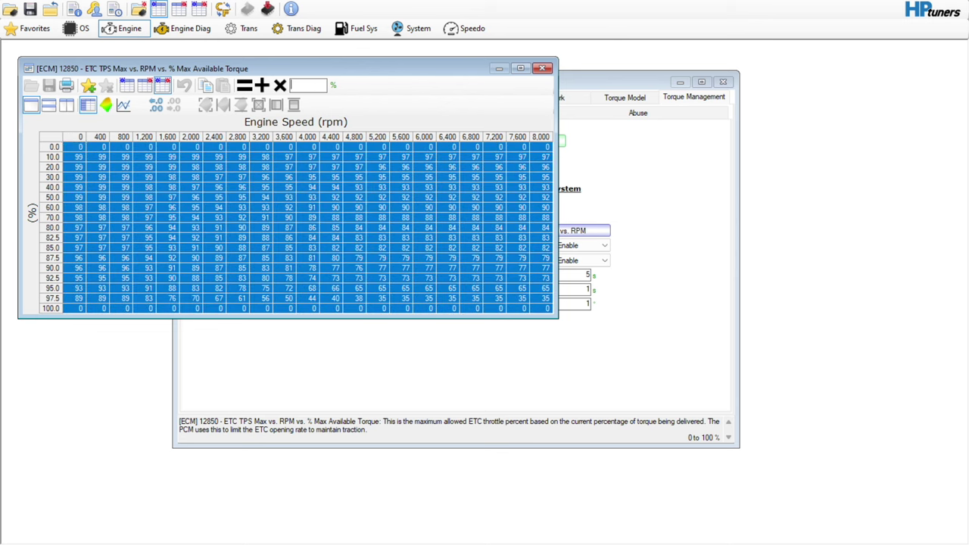
{"action": "type", "text": "0"}
{"action": "left_click", "coordinate": [245, 85]}
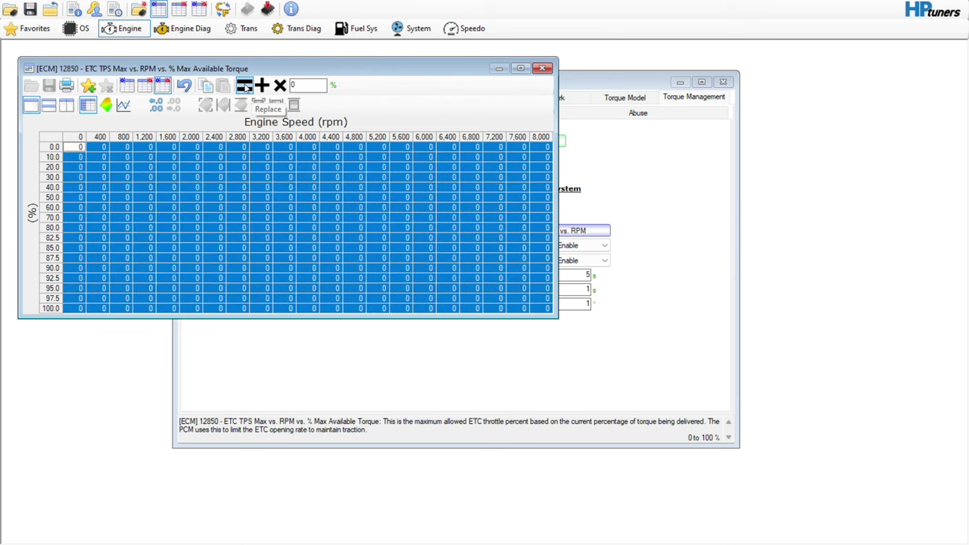
{"action": "left_click", "coordinate": [150, 91]}
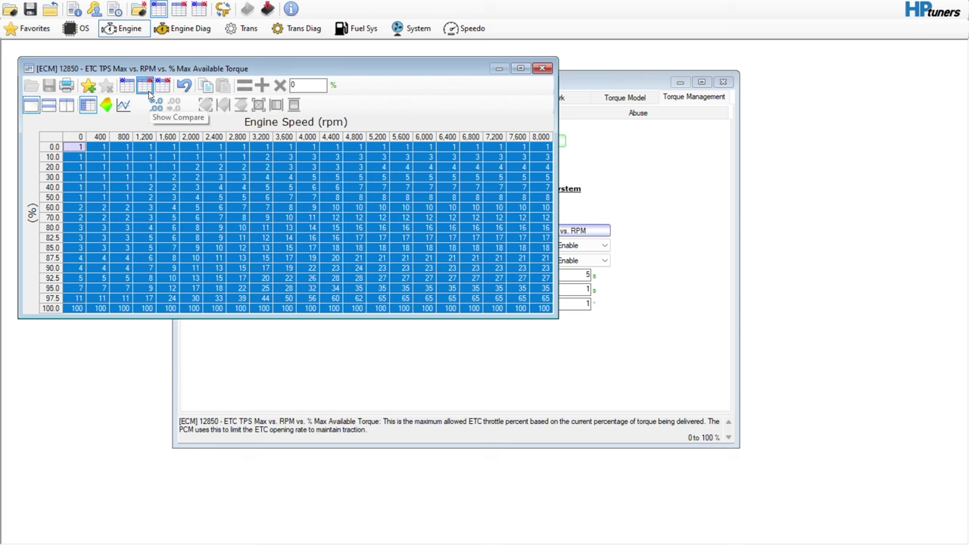
{"action": "left_click", "coordinate": [126, 89]}
{"action": "left_click", "coordinate": [182, 167]}
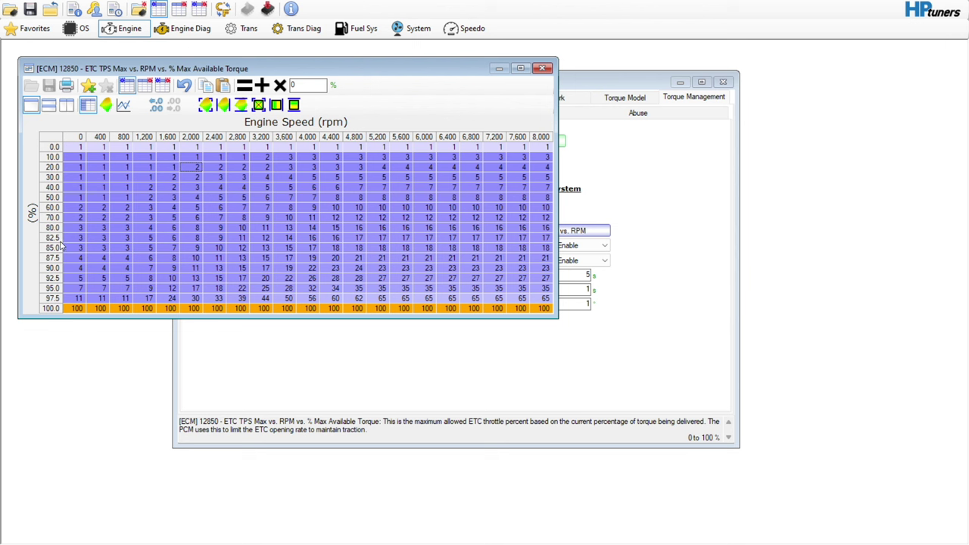
- Try multiplying the 10.0 to 60.0 percent rows by 2 three times, and undo the table changes
{"action": "left_click", "coordinate": [76, 158]}
{"action": "left_click_drag", "start_coordinate": [76, 157], "coordinate": [547, 209]}
{"action": "left_click", "coordinate": [311, 84]}
{"action": "double_click", "coordinate": [312, 84]}
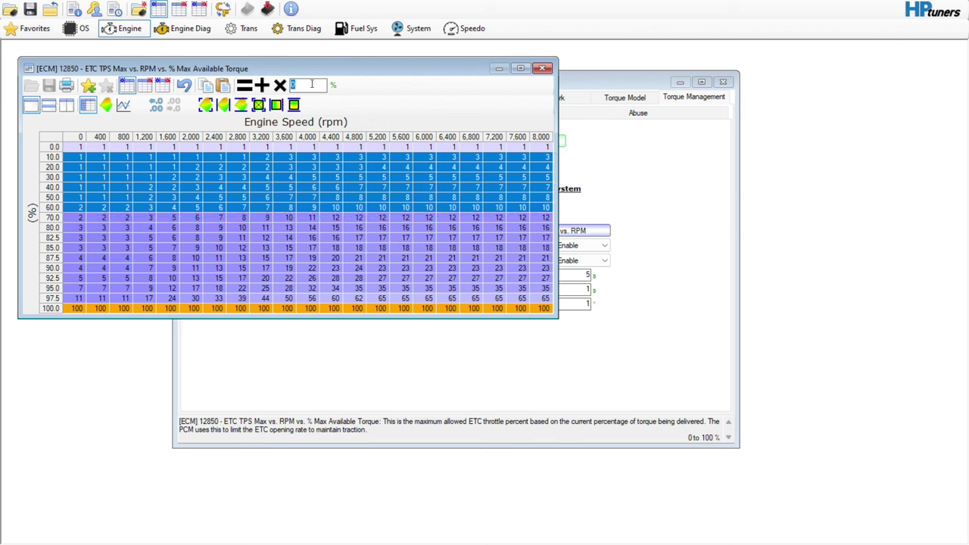
{"action": "type", "text": "2"}
{"action": "left_click", "coordinate": [280, 86]}
{"action": "left_click", "coordinate": [280, 85]}
{"action": "left_click", "coordinate": [280, 85]}
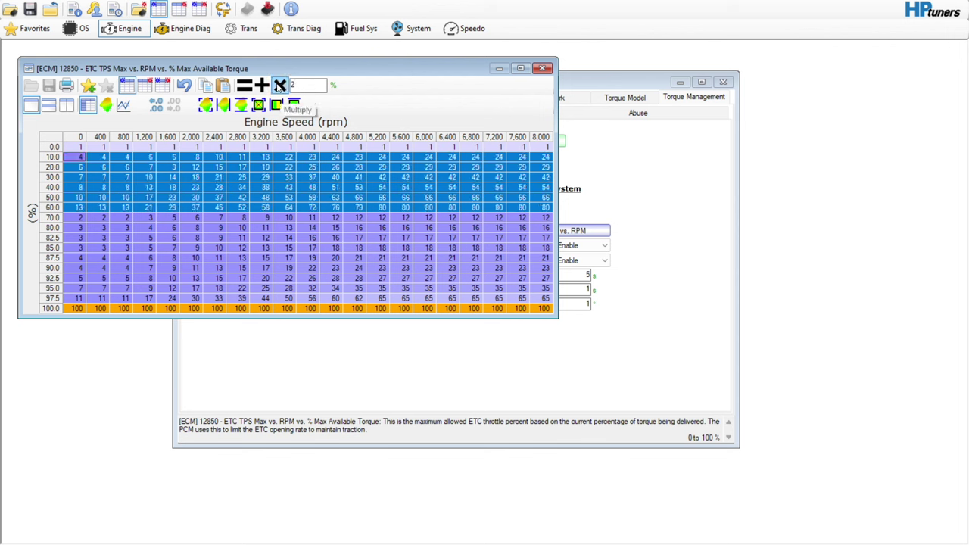
{"action": "left_click", "coordinate": [184, 85]}
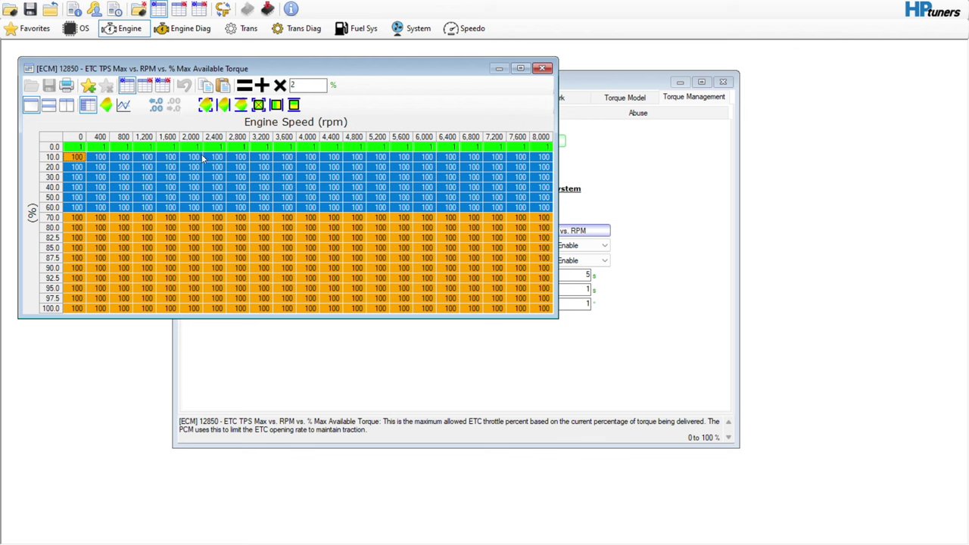
- Try multiplying the 10.0 to 70.0 percent rows by 2 with the parameter limits overridden, and undo it
{"action": "left_click_drag", "start_coordinate": [76, 156], "coordinate": [540, 220]}
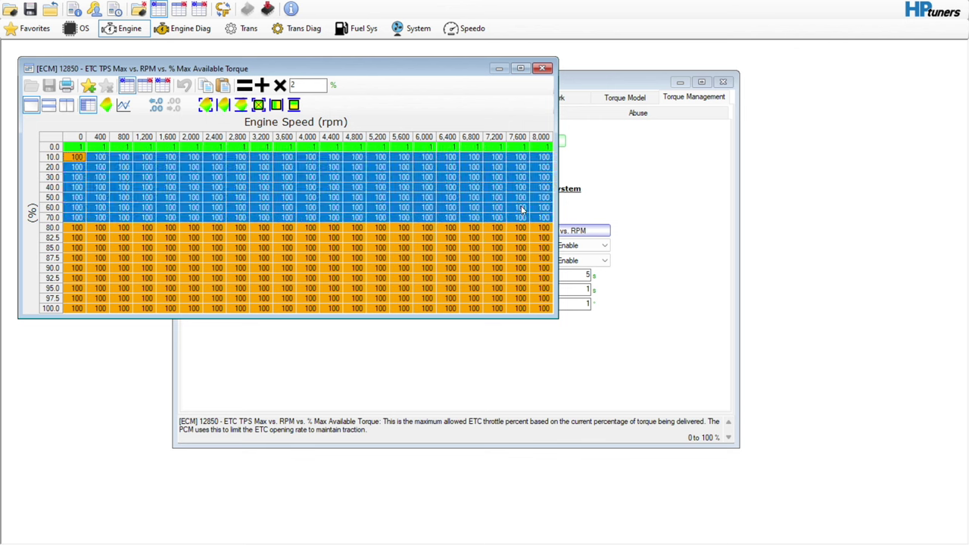
{"action": "left_click", "coordinate": [285, 92]}
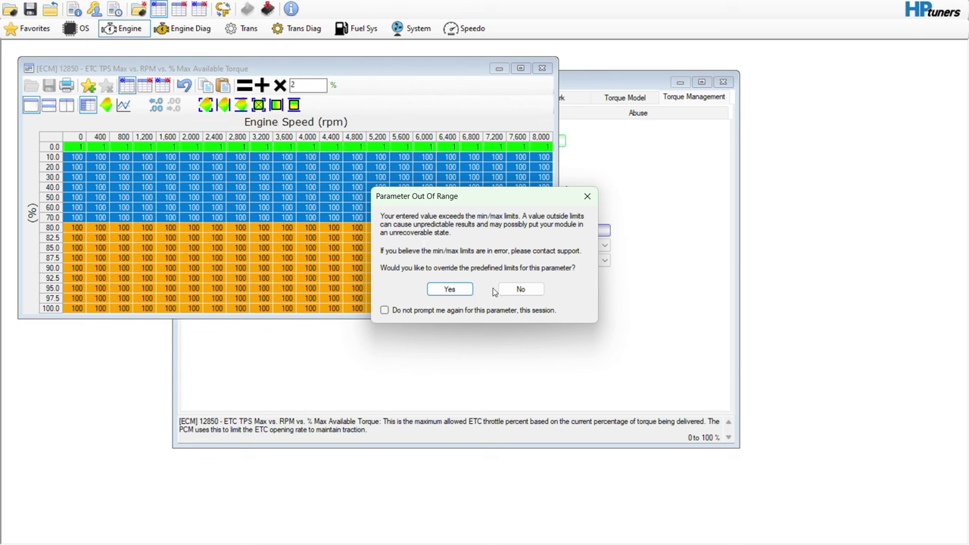
{"action": "left_click", "coordinate": [385, 309]}
{"action": "left_click", "coordinate": [450, 289]}
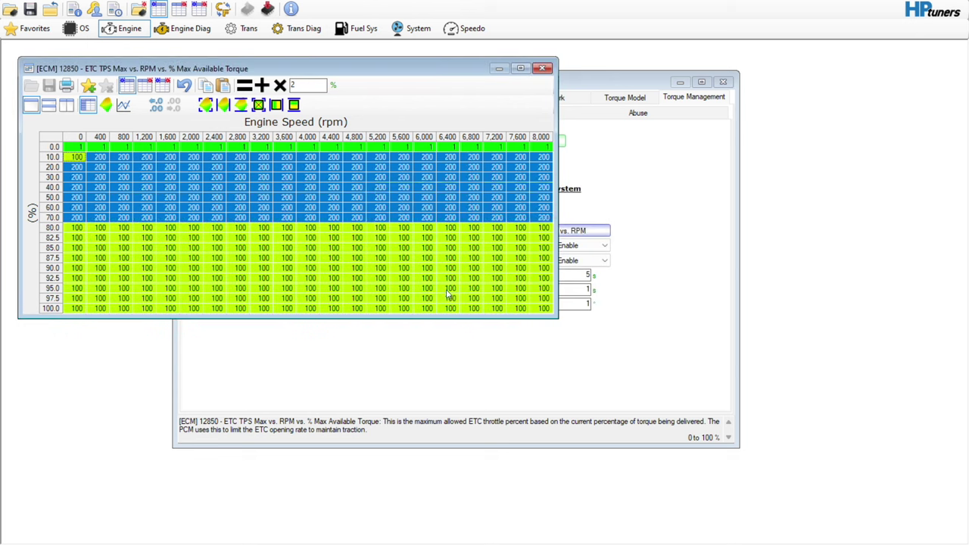
{"action": "left_click", "coordinate": [353, 227]}
{"action": "left_click", "coordinate": [184, 86]}
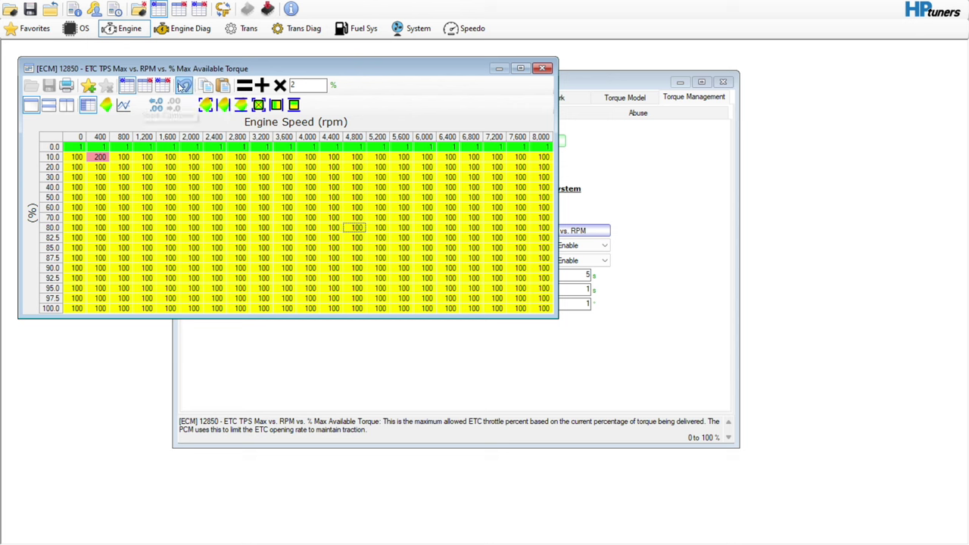
{"action": "left_click", "coordinate": [184, 86]}
- Replace all differences in the ETC TPS Max table with 0 so the main table matches the comparison file
{"action": "left_click", "coordinate": [162, 86]}
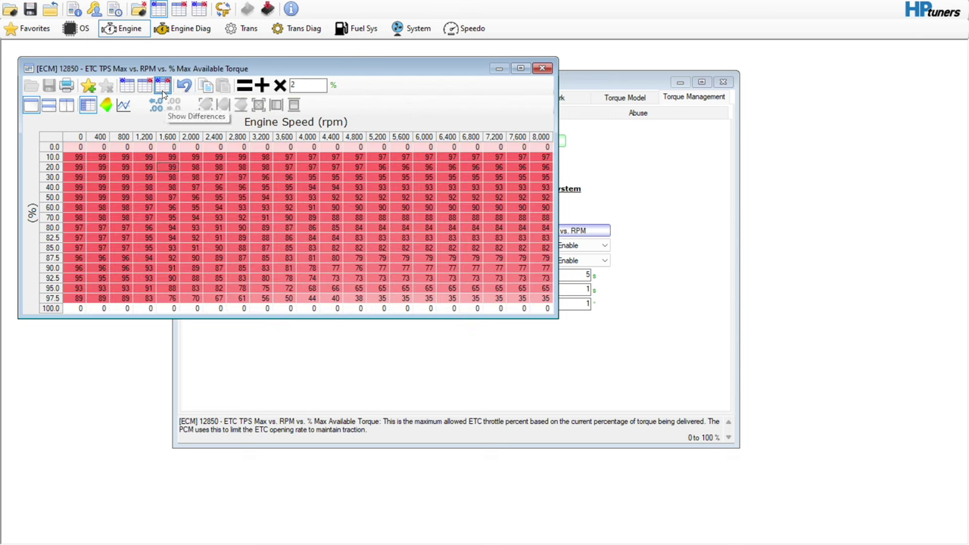
{"action": "left_click", "coordinate": [68, 136]}
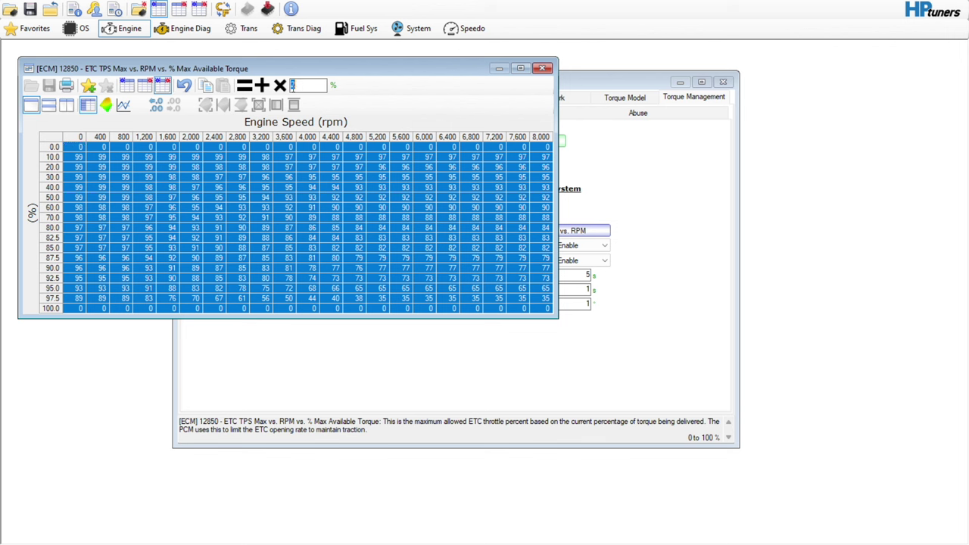
{"action": "left_click", "coordinate": [142, 85]}
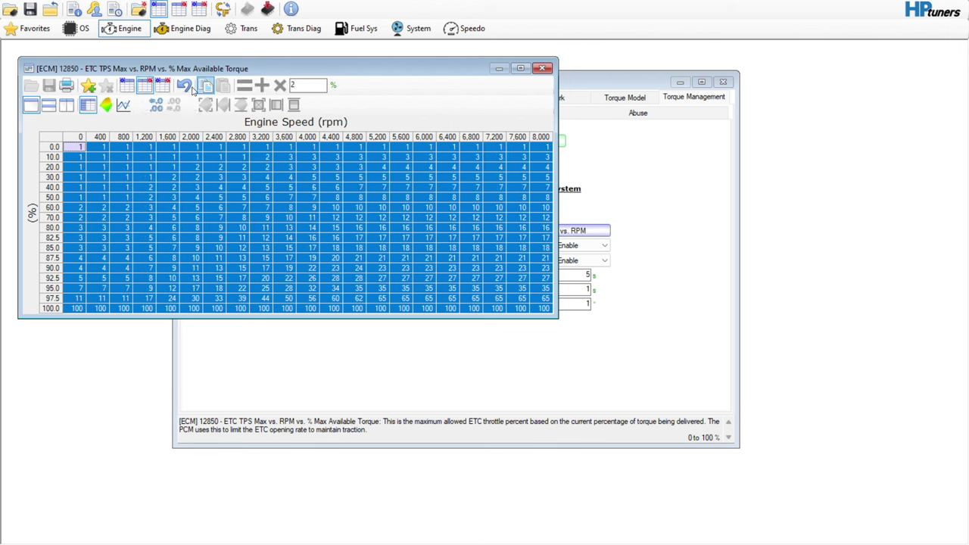
{"action": "left_click", "coordinate": [162, 86]}
{"action": "double_click", "coordinate": [293, 86]}
{"action": "type", "text": "0"}
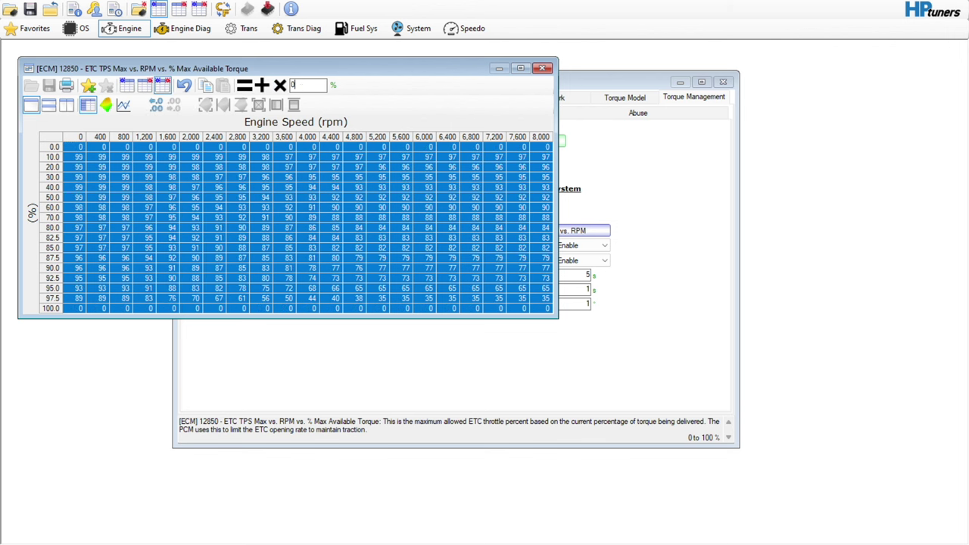
{"action": "left_click", "coordinate": [244, 86]}
{"action": "left_click", "coordinate": [195, 167]}
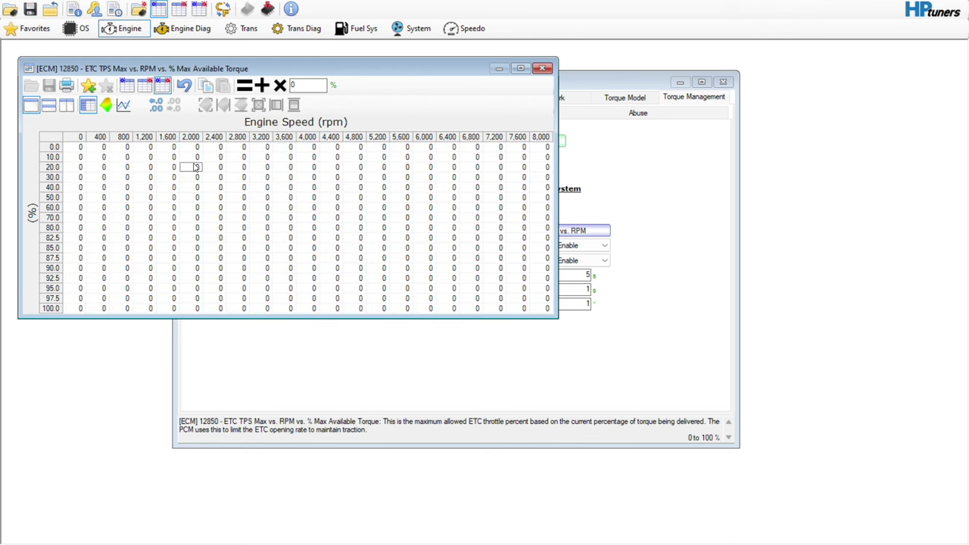
- Multiply the 10.0 to 50.0 percent rows of the main ETC TPS Max table by 2 across all engine speeds
{"action": "left_click", "coordinate": [55, 137]}
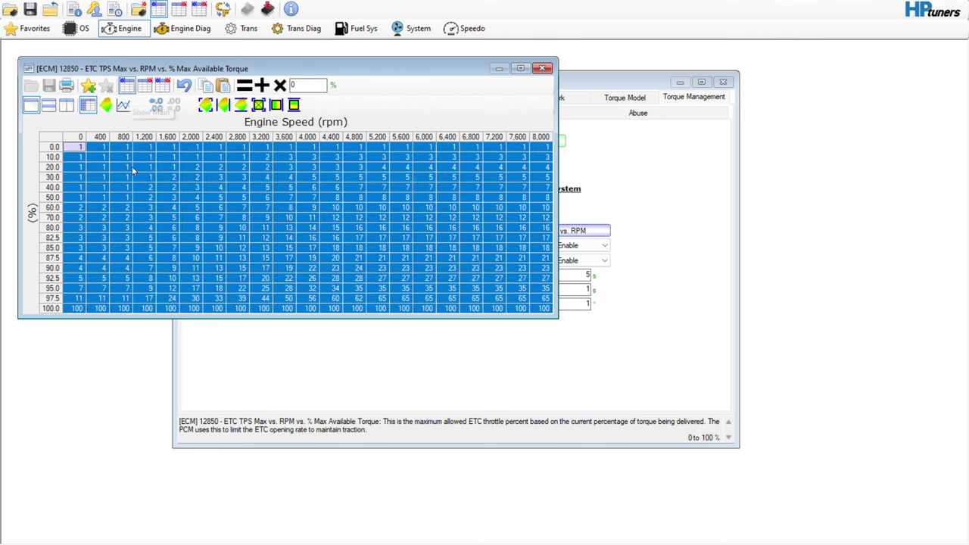
{"action": "left_click", "coordinate": [127, 85]}
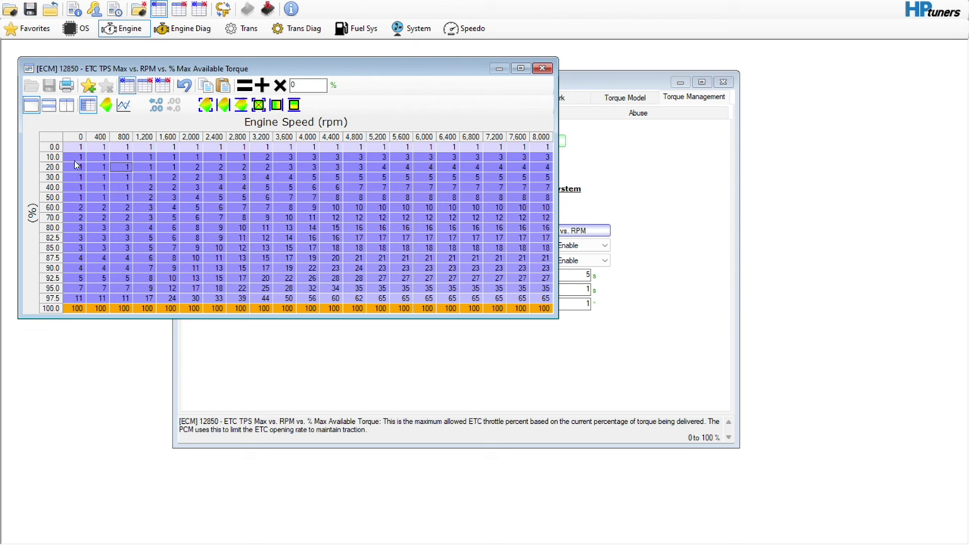
{"action": "left_click_drag", "start_coordinate": [75, 161], "coordinate": [543, 206]}
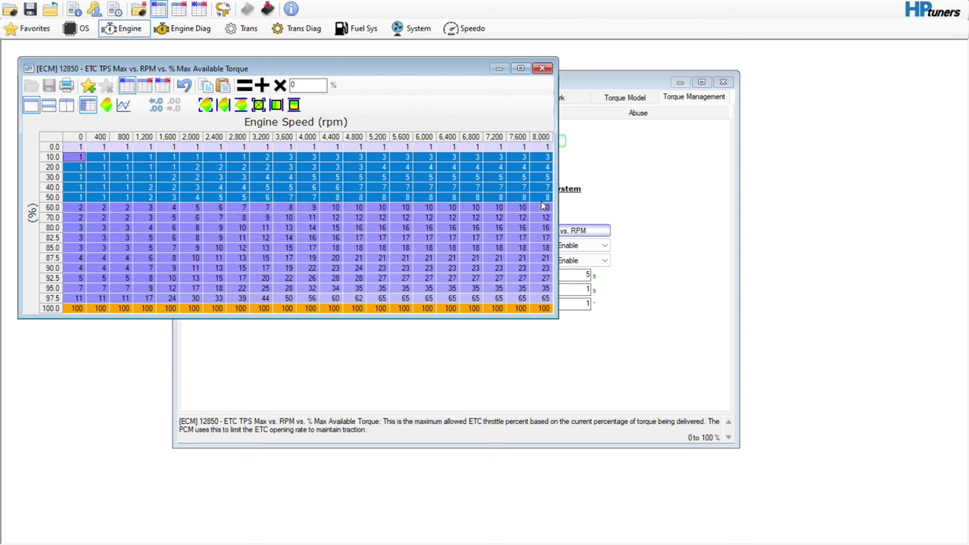
{"action": "type", "text": "2"}
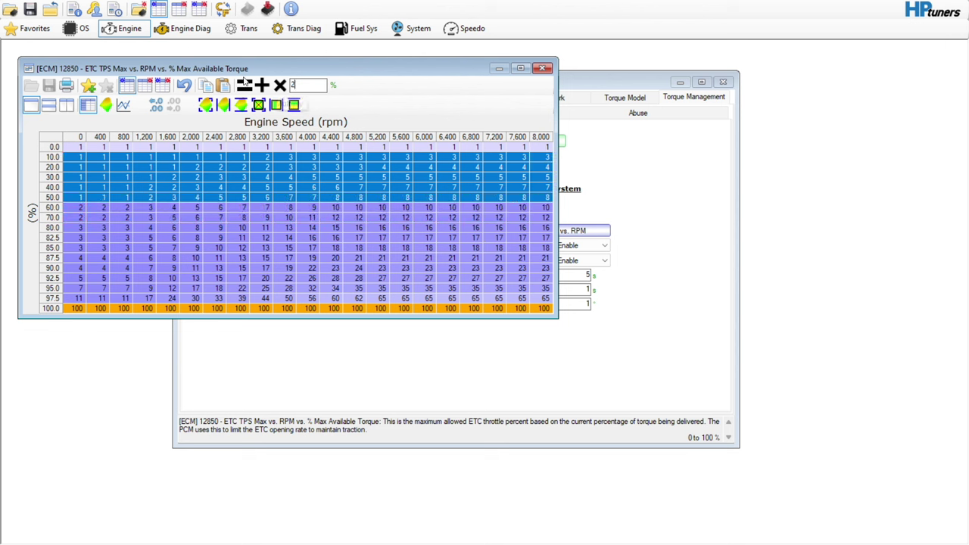
{"action": "left_click", "coordinate": [279, 85]}
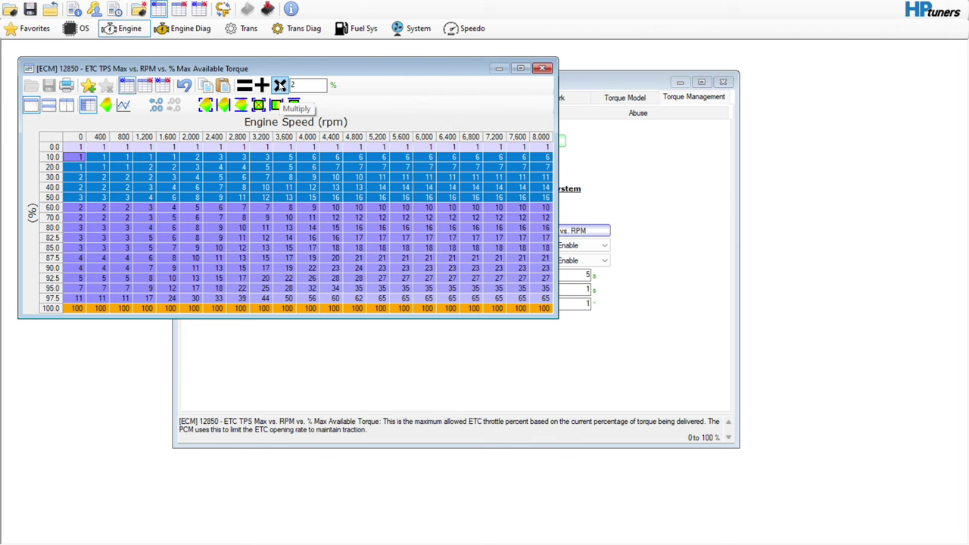
- Interpolate vertically between the 50.0 and 100.0 percent rows, check against the comparison values, and close the table
{"action": "left_click_drag", "start_coordinate": [53, 199], "coordinate": [155, 308]}
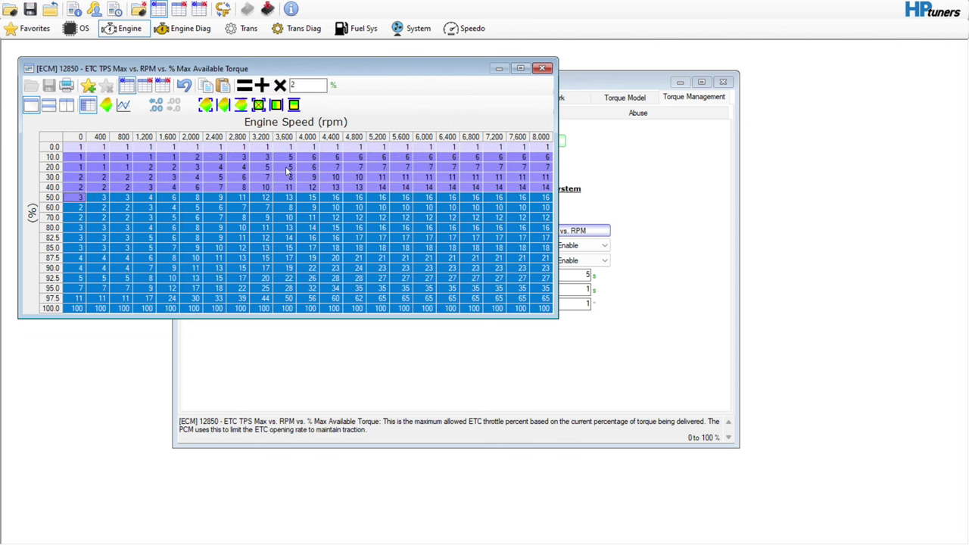
{"action": "left_click", "coordinate": [294, 105]}
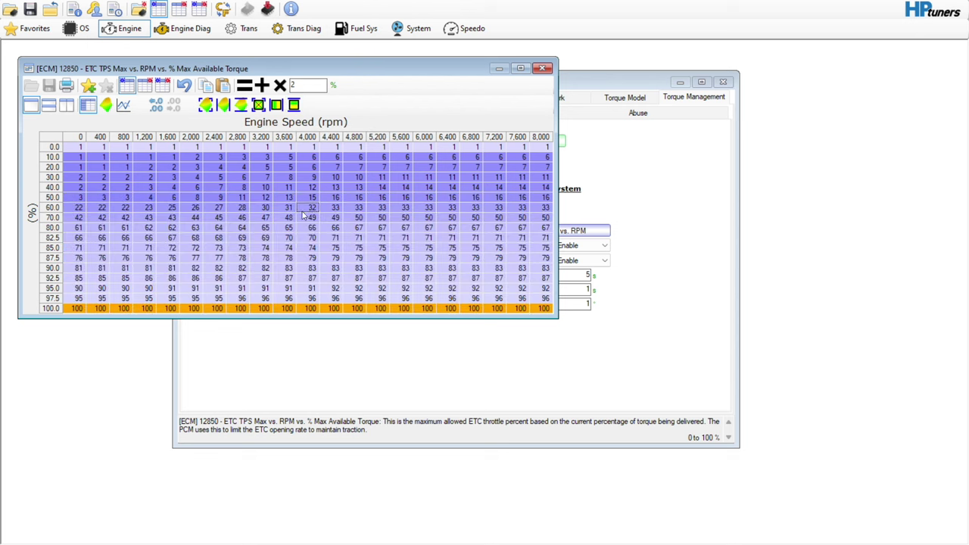
{"action": "left_click", "coordinate": [145, 86]}
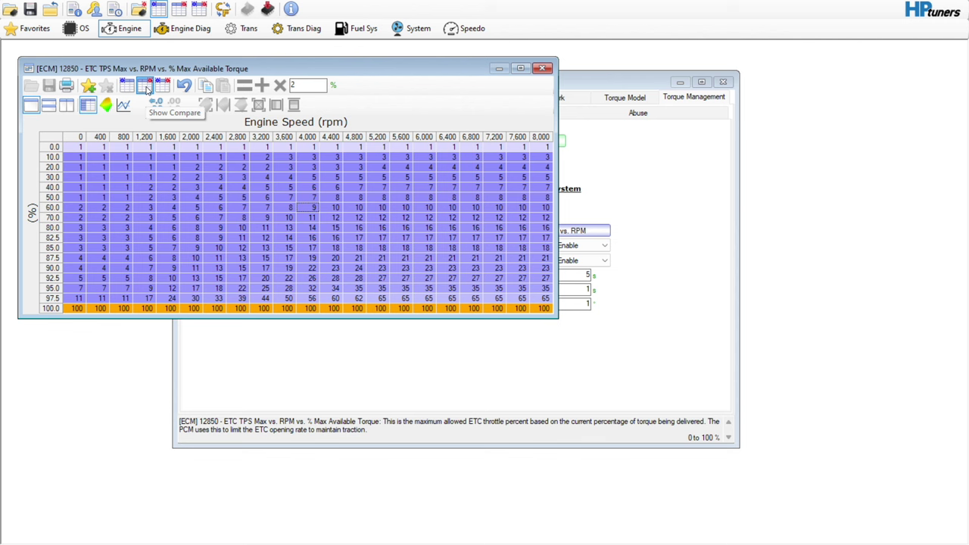
{"action": "left_click", "coordinate": [145, 87]}
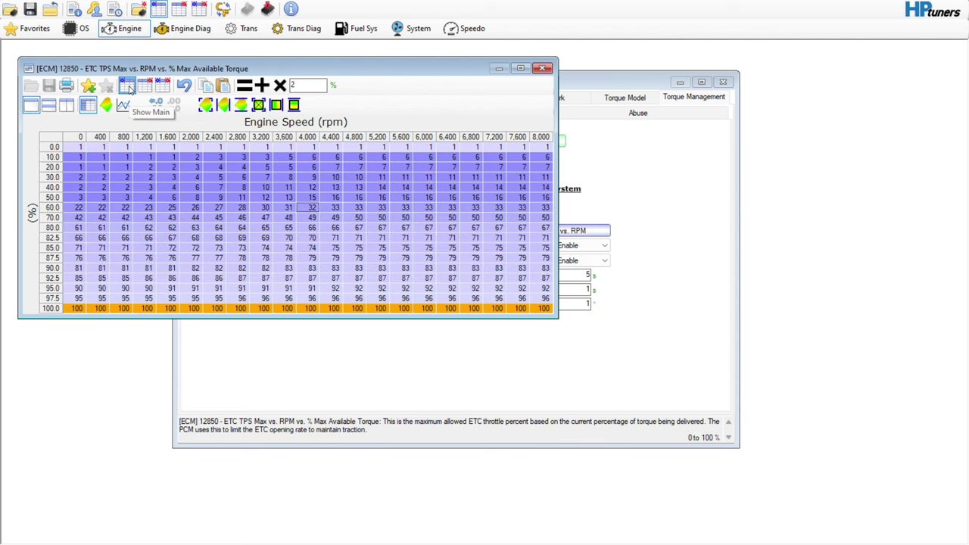
{"action": "left_click", "coordinate": [313, 187]}
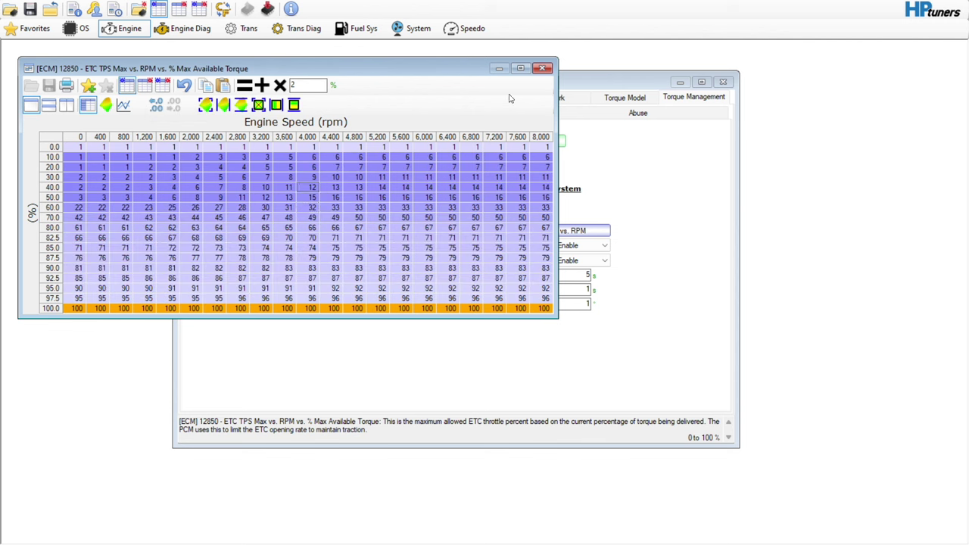
{"action": "left_click", "coordinate": [547, 71]}
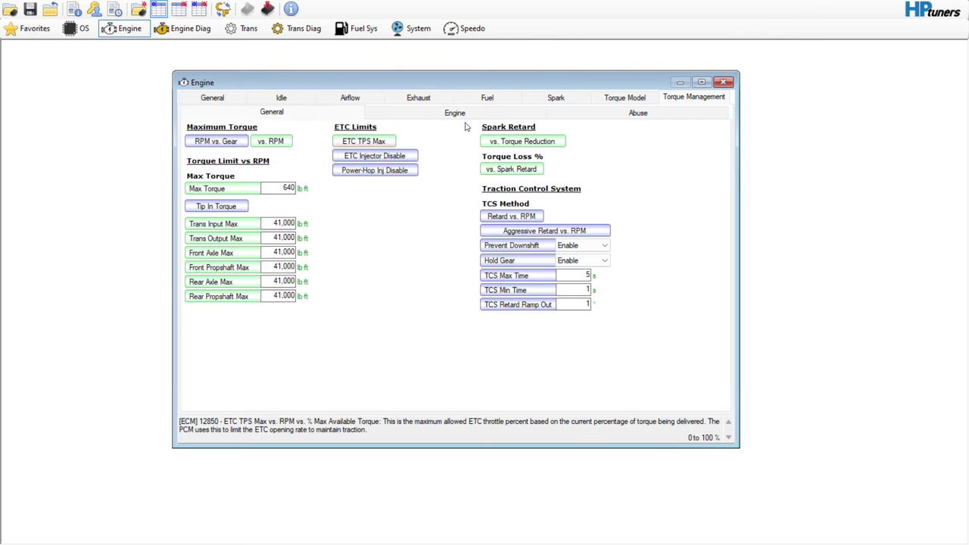
- Check the fuel RPM cutoffs against the comparison file, and set the main file's Bad VSS Cutoff and P/N Cutoff to 6600 rpm
{"action": "left_click", "coordinate": [485, 100]}
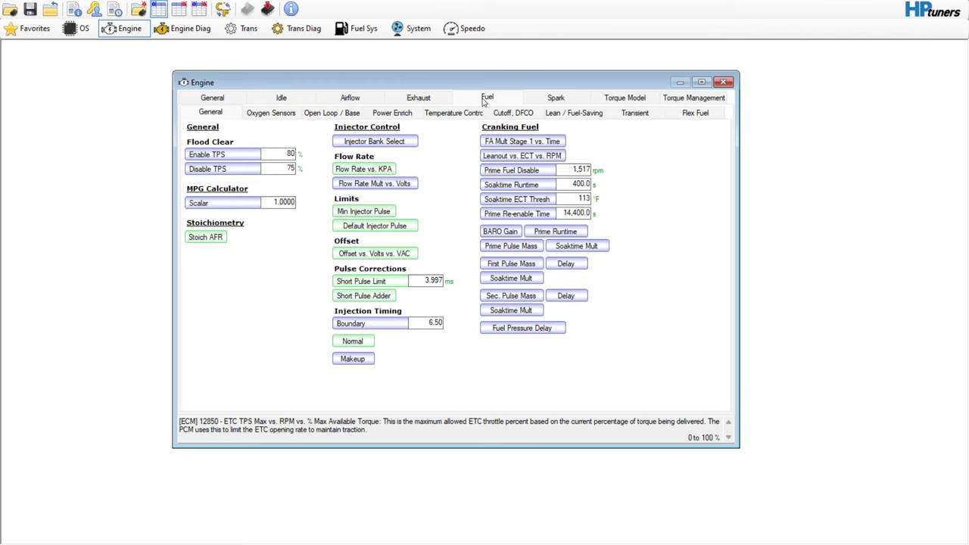
{"action": "left_click", "coordinate": [502, 117]}
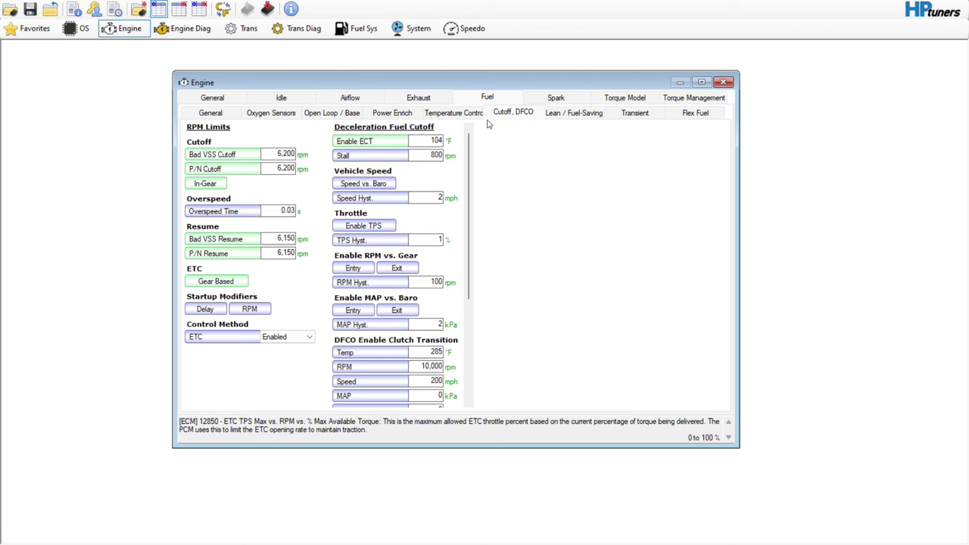
{"action": "mouse_move", "coordinate": [265, 150]}
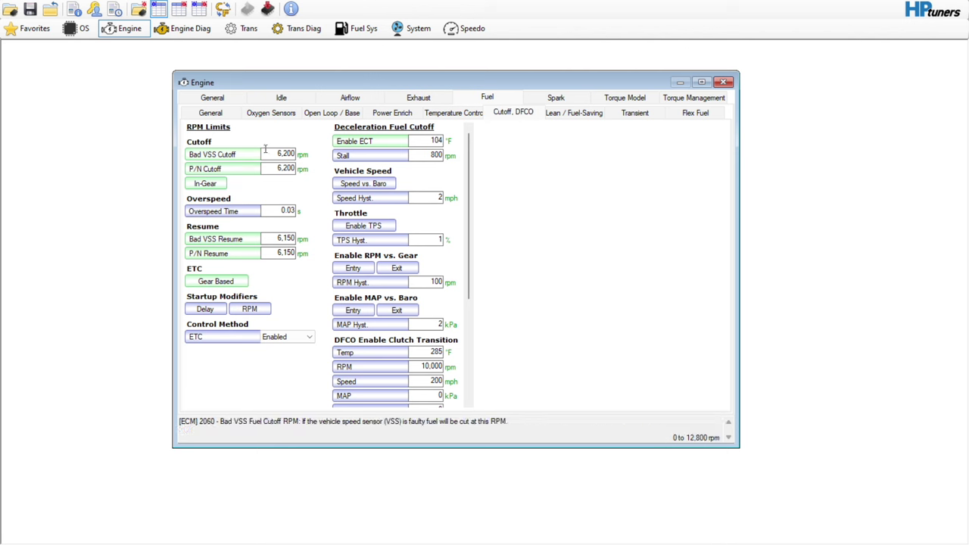
{"action": "left_click", "coordinate": [178, 10]}
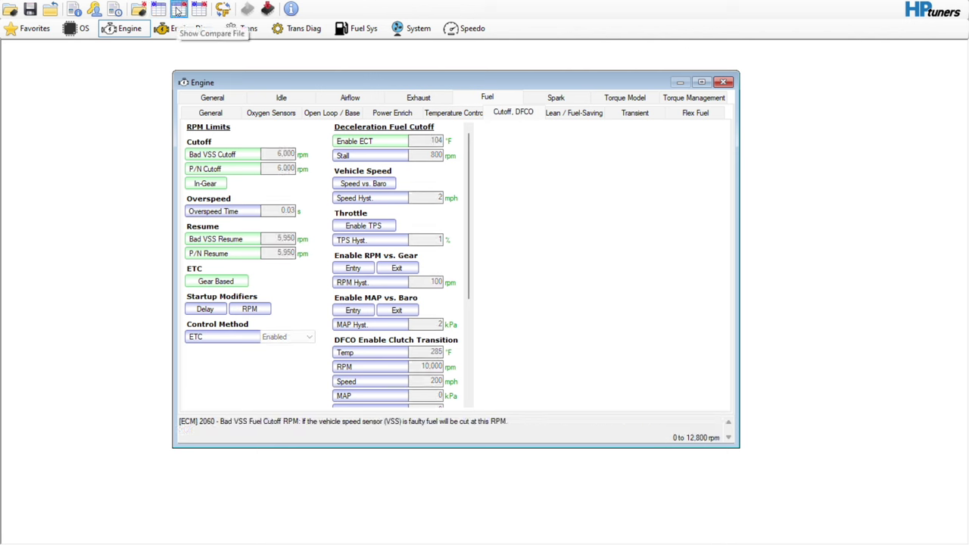
{"action": "left_click", "coordinate": [178, 9]}
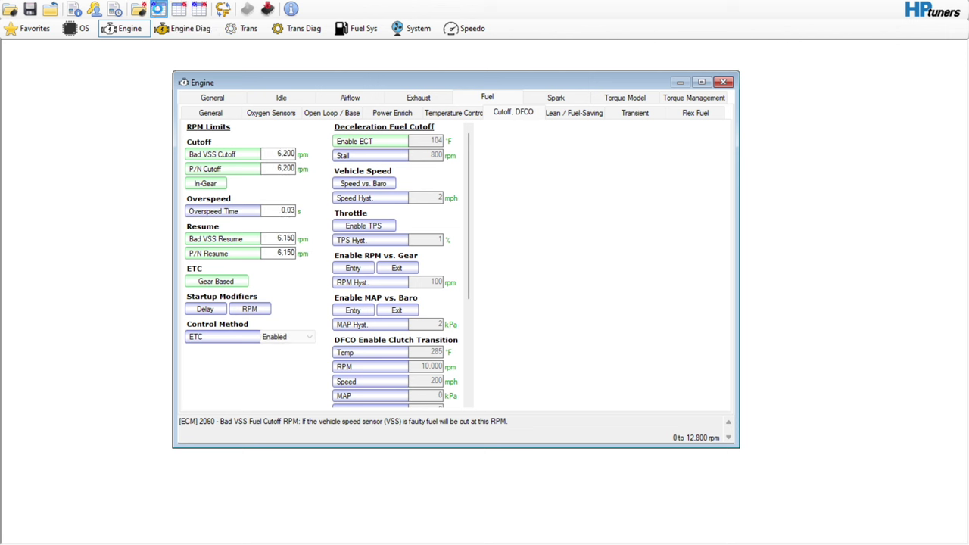
{"action": "left_click", "coordinate": [266, 152]}
{"action": "type", "text": "6600"}
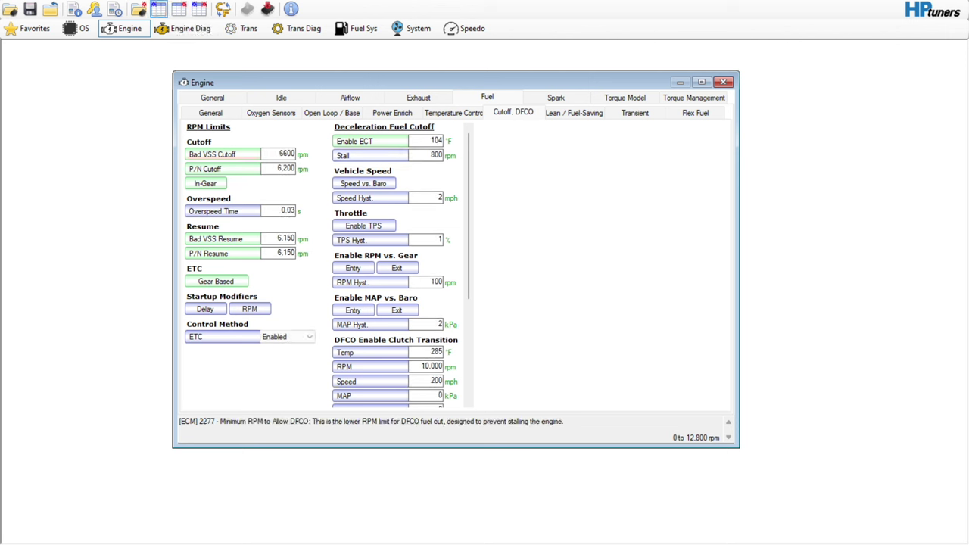
{"action": "key", "text": "Tab"}
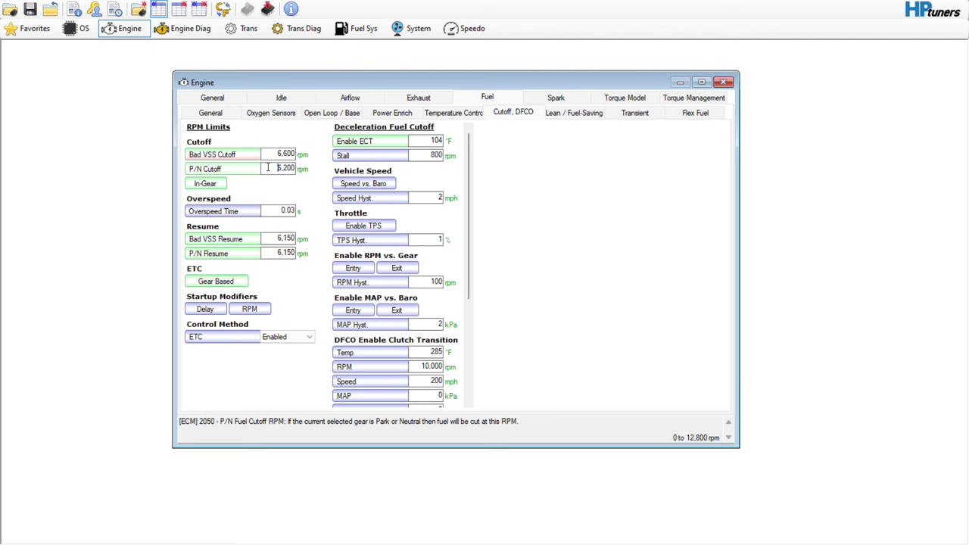
{"action": "type", "text": "6600"}
- Set the Cutoff row of the In-Gear fuel cutoff table to 6600 rpm for all gears
{"action": "left_click", "coordinate": [206, 184]}
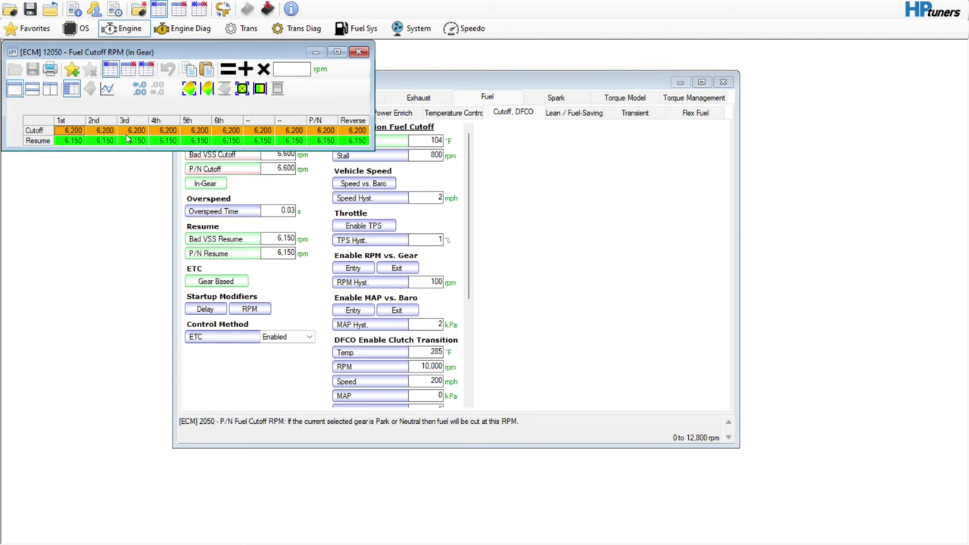
{"action": "left_click", "coordinate": [43, 131]}
{"action": "left_click", "coordinate": [298, 68]}
{"action": "type", "text": "6600"}
{"action": "left_click", "coordinate": [228, 69]}
- Set the Resume row of the In-Gear fuel cutoff table to 6550 rpm for all gears and close the table
{"action": "left_click", "coordinate": [55, 143]}
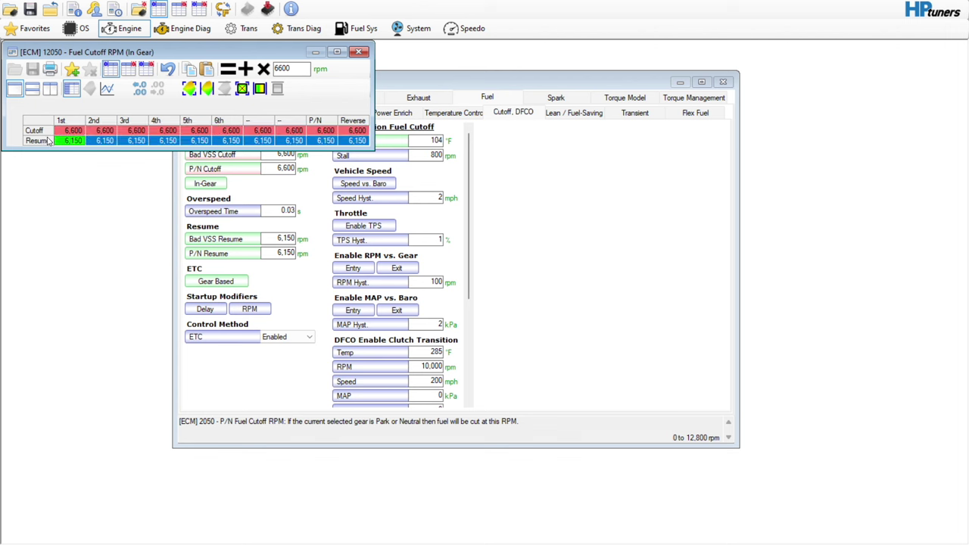
{"action": "left_click_drag", "start_coordinate": [321, 70], "coordinate": [256, 70]}
{"action": "type", "text": "6550"}
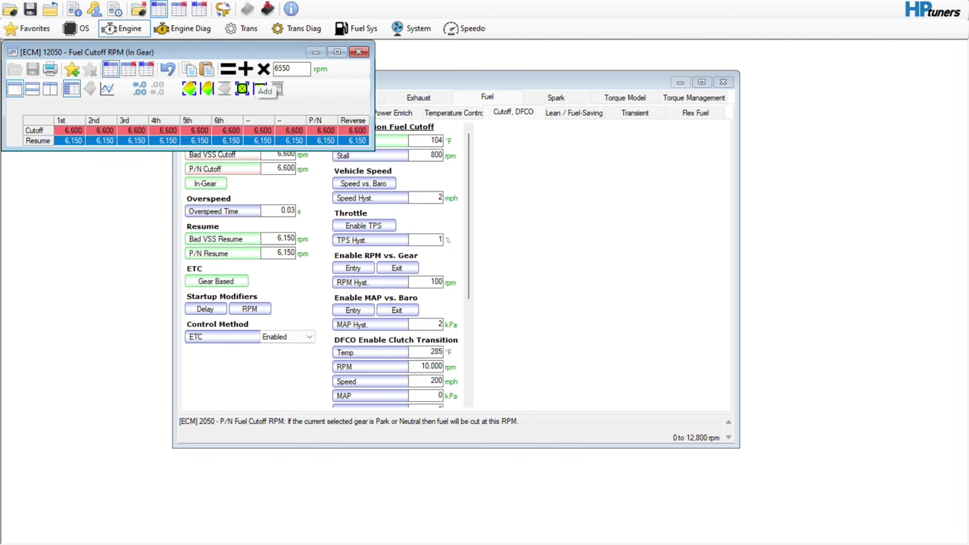
{"action": "left_click", "coordinate": [228, 69]}
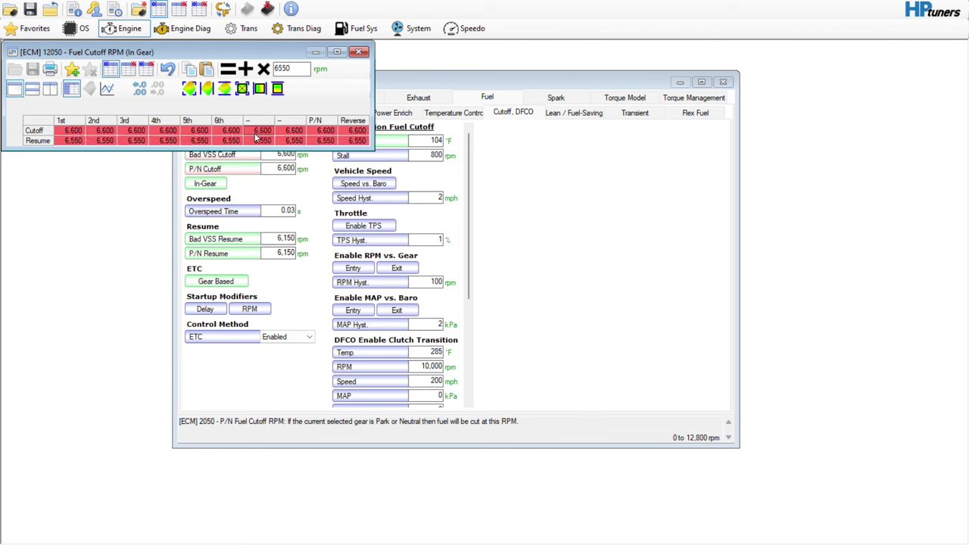
{"action": "left_click", "coordinate": [362, 51]}
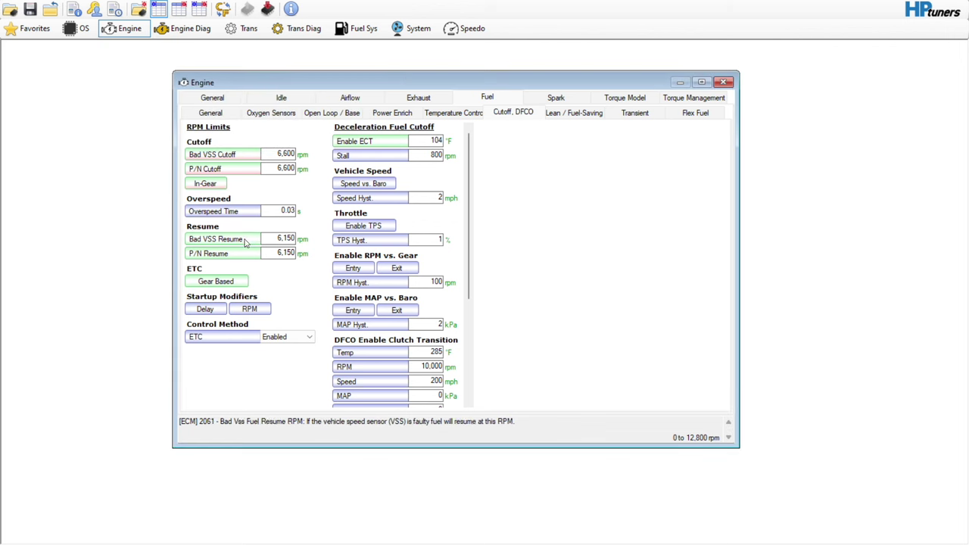
- Set the Bad VSS Resume and P/N Resume limits to 6550 rpm
{"action": "left_click", "coordinate": [287, 239]}
{"action": "type", "text": "6550"}
{"action": "left_click", "coordinate": [288, 253]}
{"action": "type", "text": "6550"}
- Set the gear-based ETC RPM limit to 6600 rpm for every gear and close the table
{"action": "left_click", "coordinate": [216, 281]}
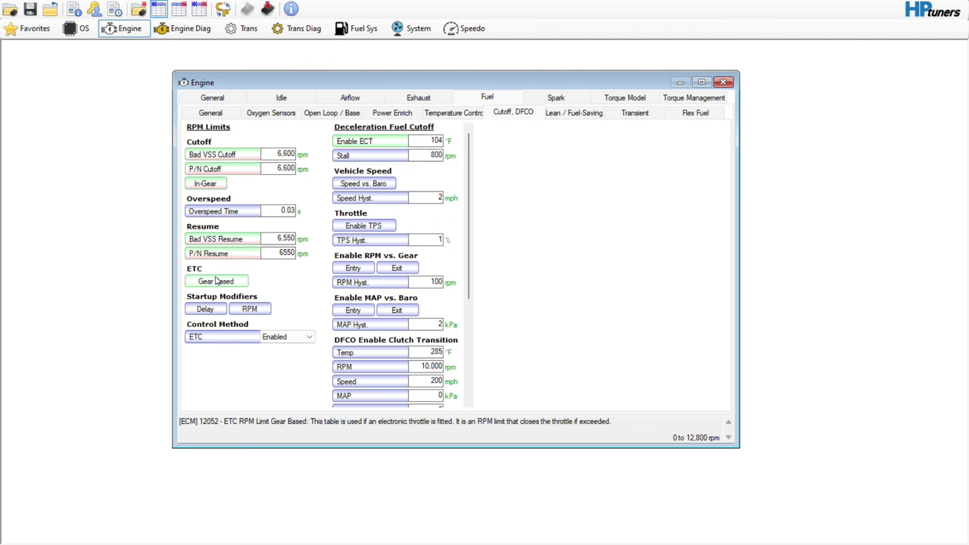
{"action": "left_click", "coordinate": [369, 230]}
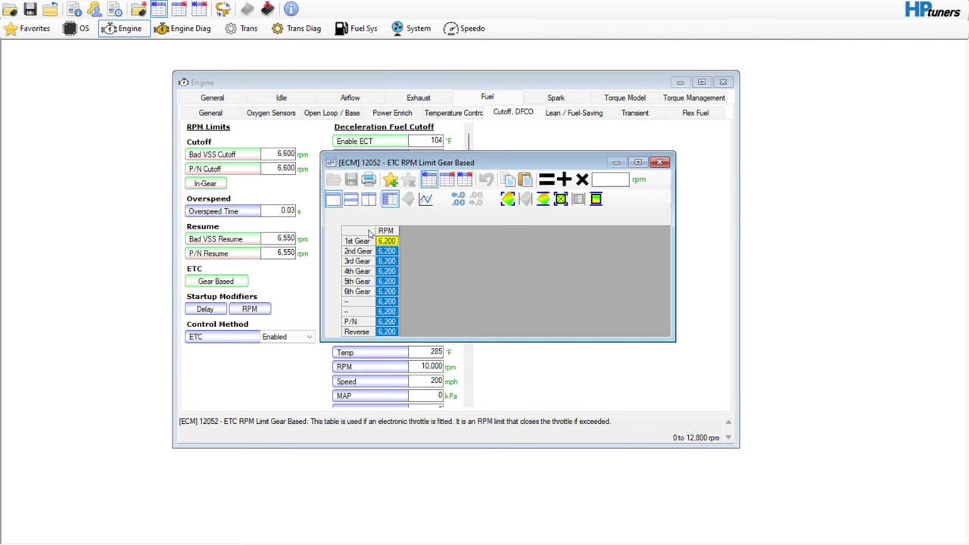
{"action": "type", "text": "6600"}
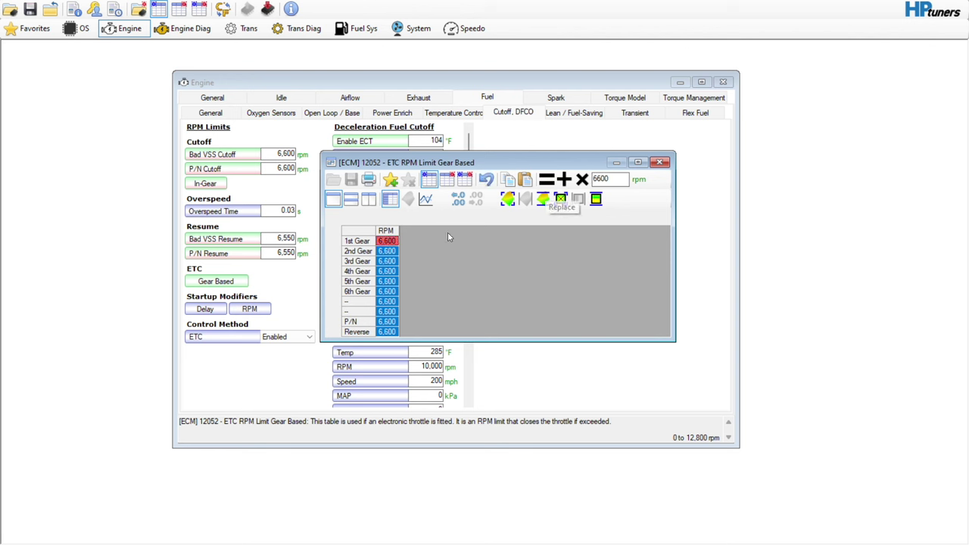
{"action": "left_click", "coordinate": [546, 179]}
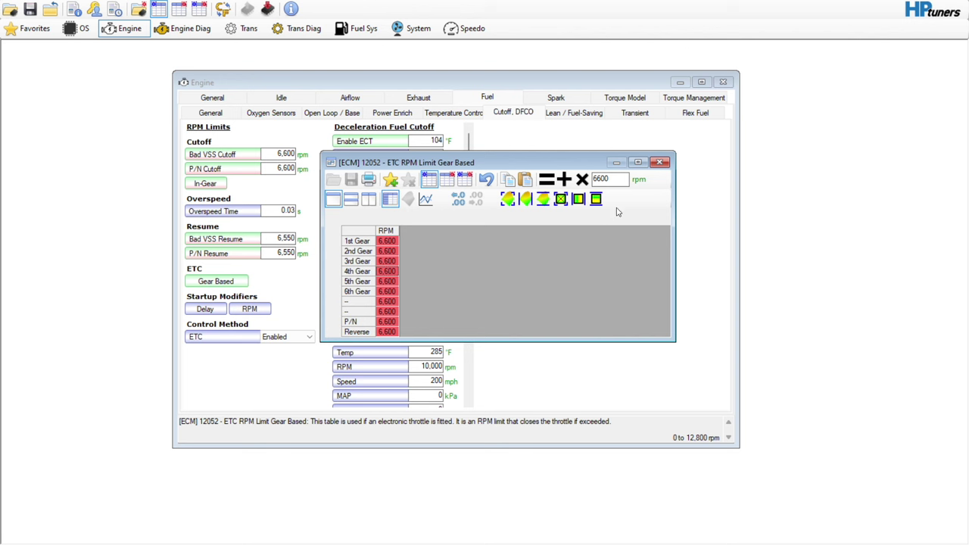
{"action": "left_click", "coordinate": [659, 162]}
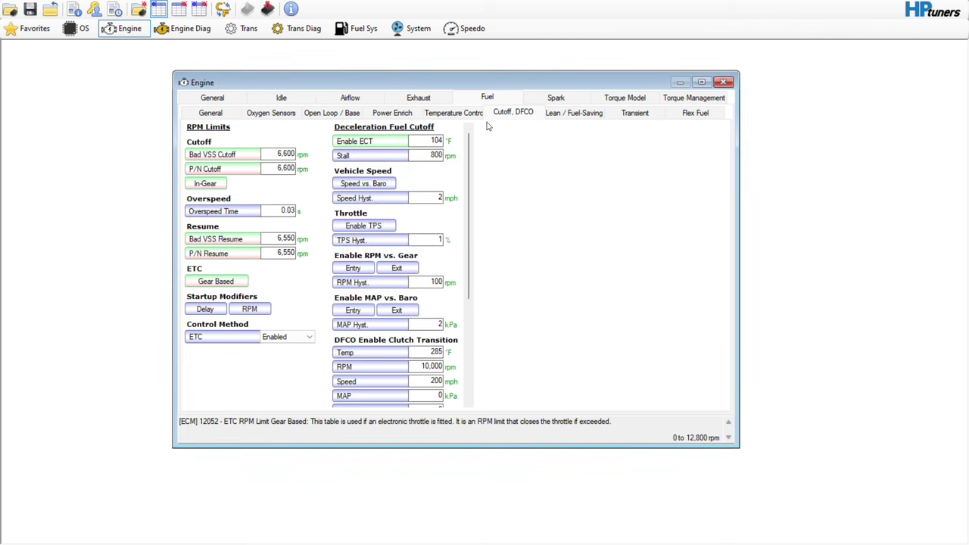
- Review the transmission's Normal base upshift pressure table and its differences from the comparison file, and close it
{"action": "left_click", "coordinate": [671, 100]}
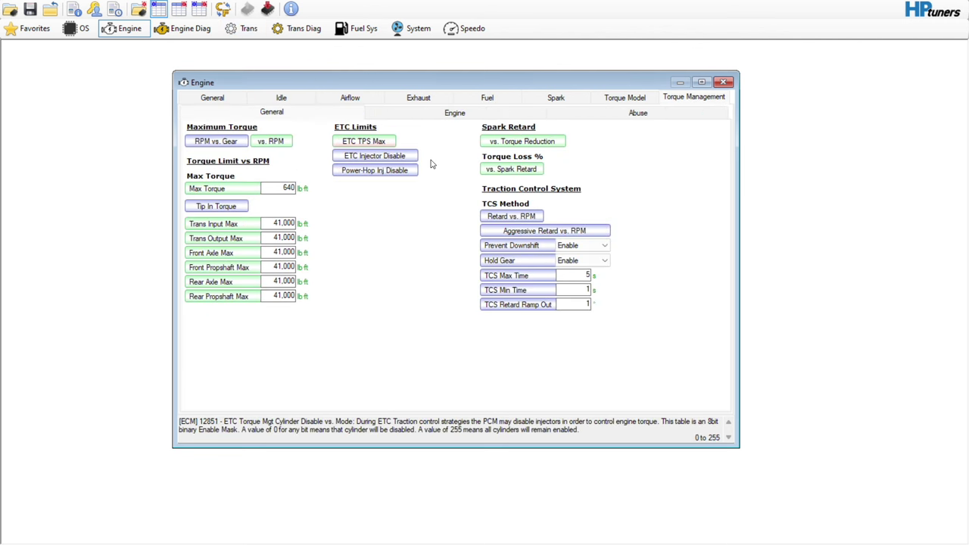
{"action": "left_click", "coordinate": [244, 28]}
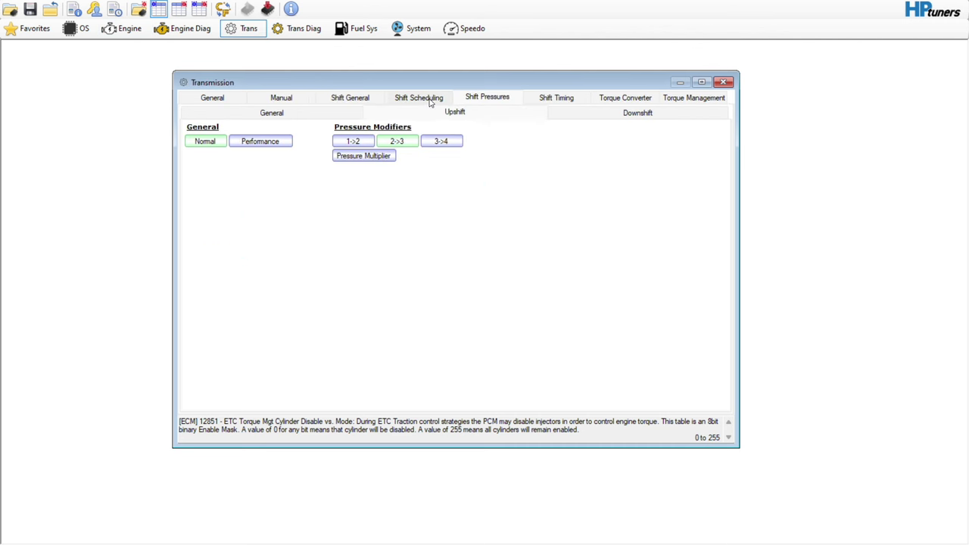
{"action": "left_click", "coordinate": [213, 142]}
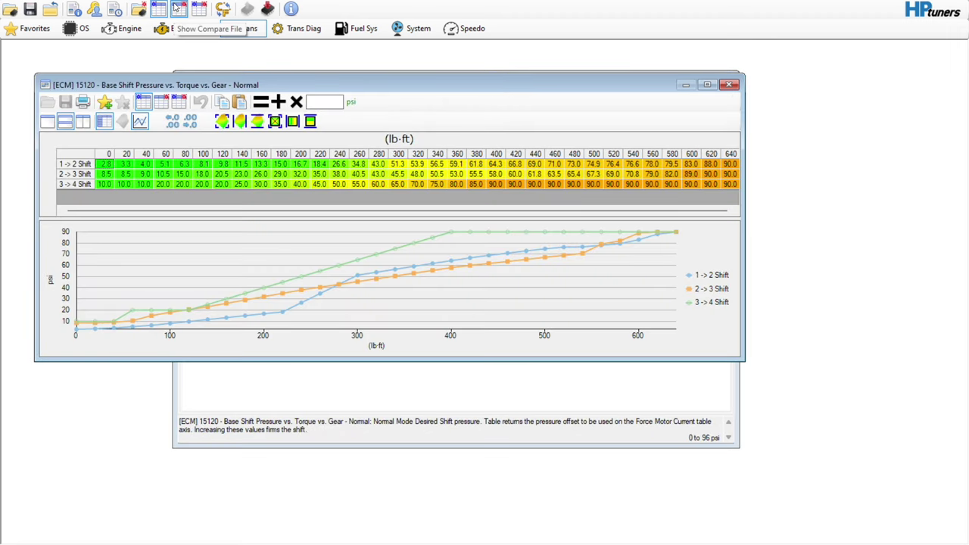
{"action": "left_click", "coordinate": [176, 8]}
{"action": "left_click", "coordinate": [199, 8]}
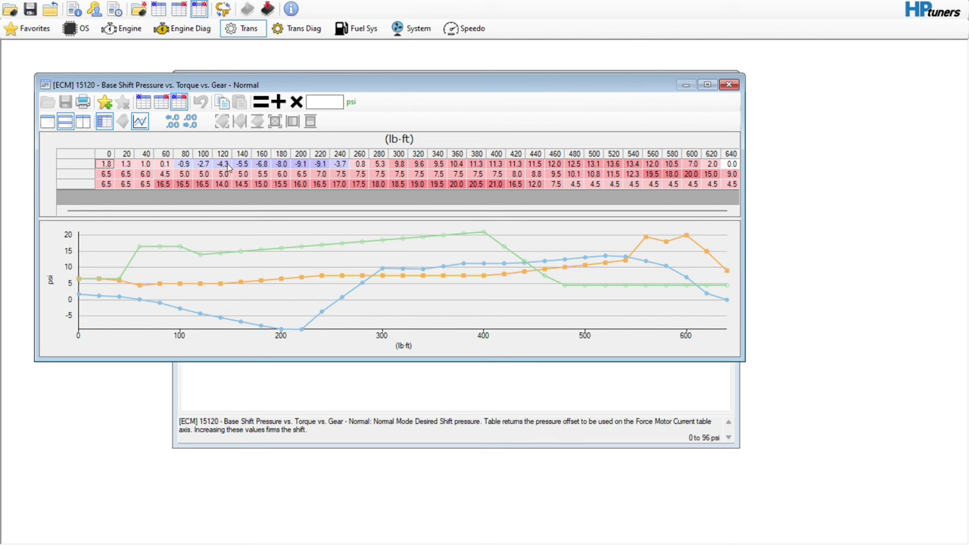
{"action": "left_click", "coordinate": [155, 103]}
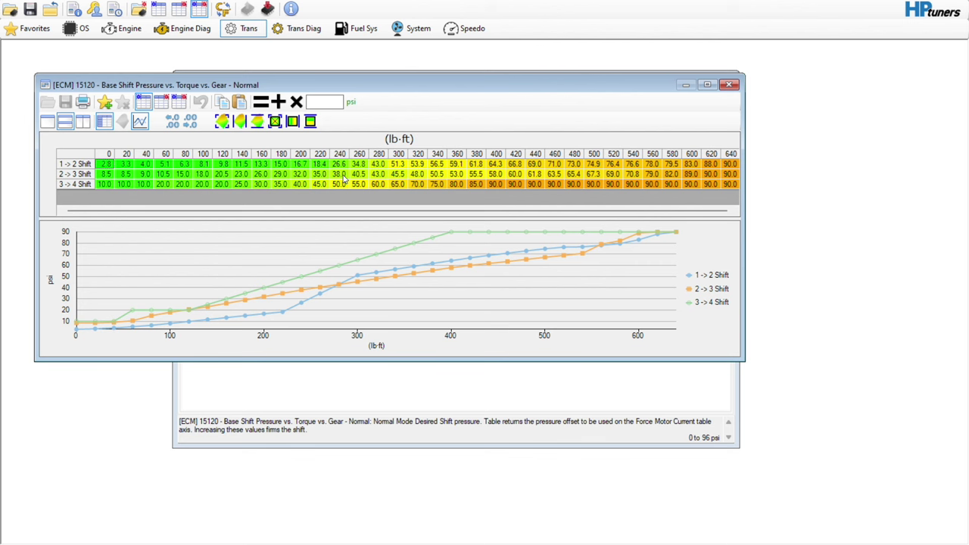
{"action": "left_click", "coordinate": [728, 84]}
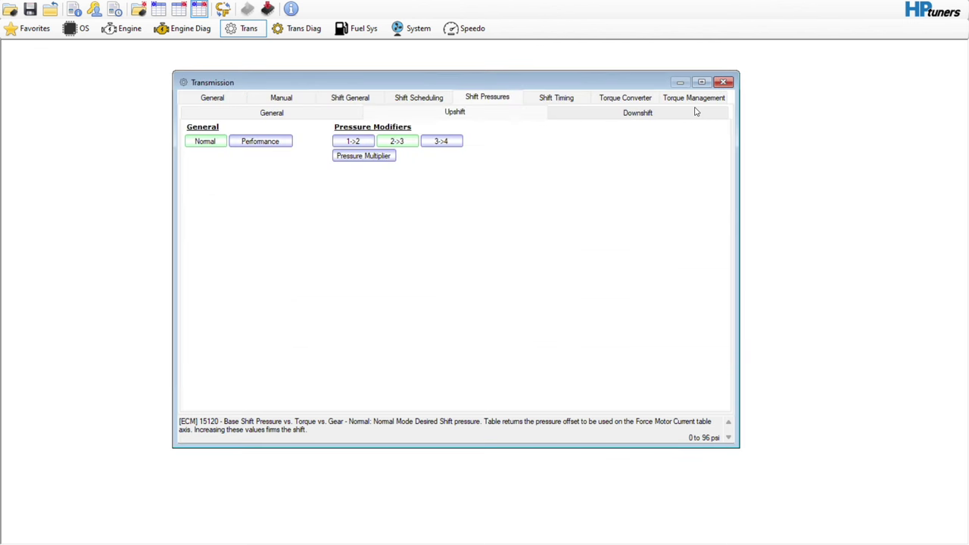
- Compare the main and comparison values of the transmission's Normal Torque Reduction table
{"action": "left_click", "coordinate": [695, 98]}
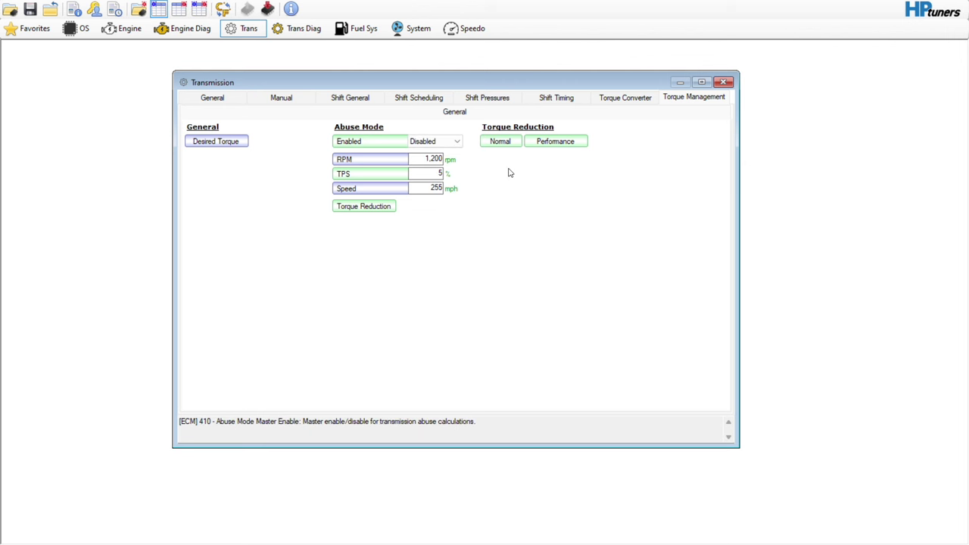
{"action": "left_click", "coordinate": [496, 144]}
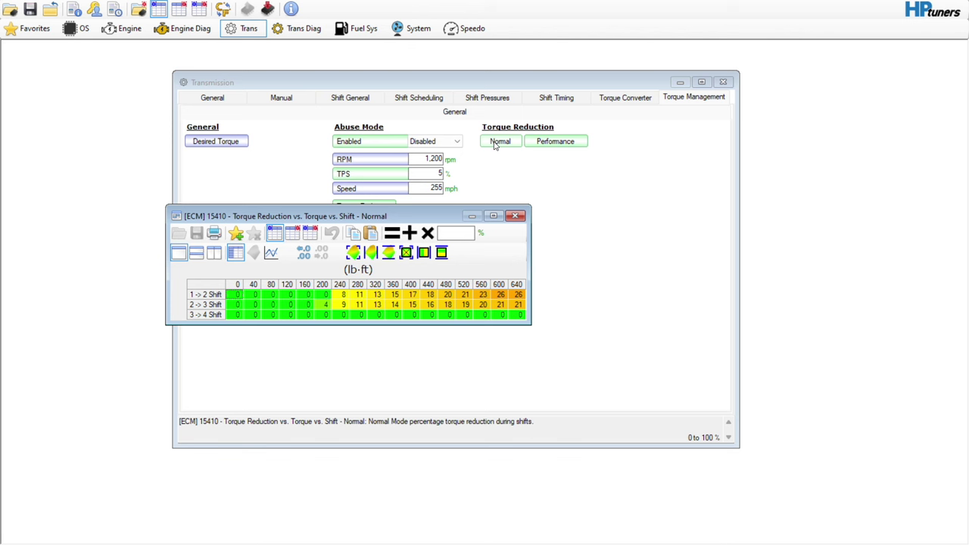
{"action": "left_click", "coordinate": [298, 237]}
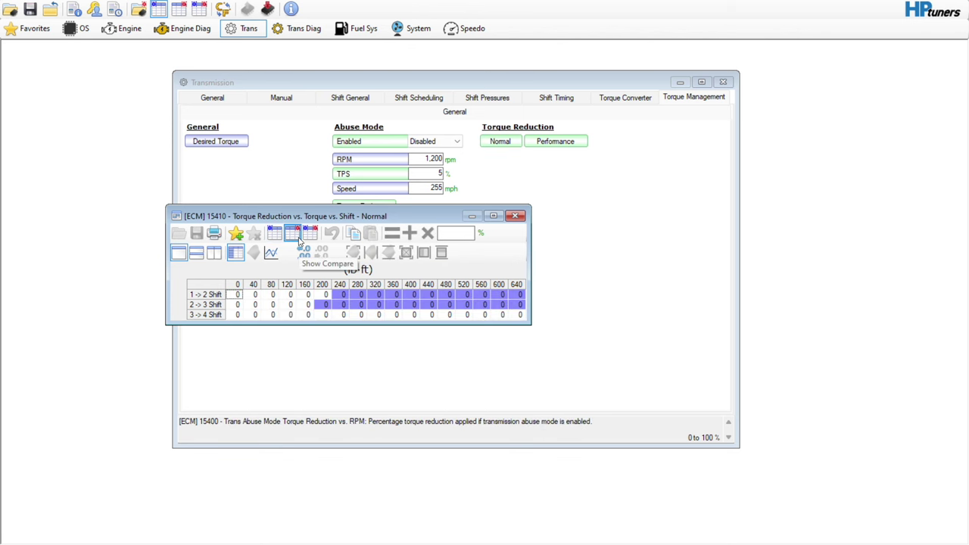
{"action": "left_click", "coordinate": [276, 238]}
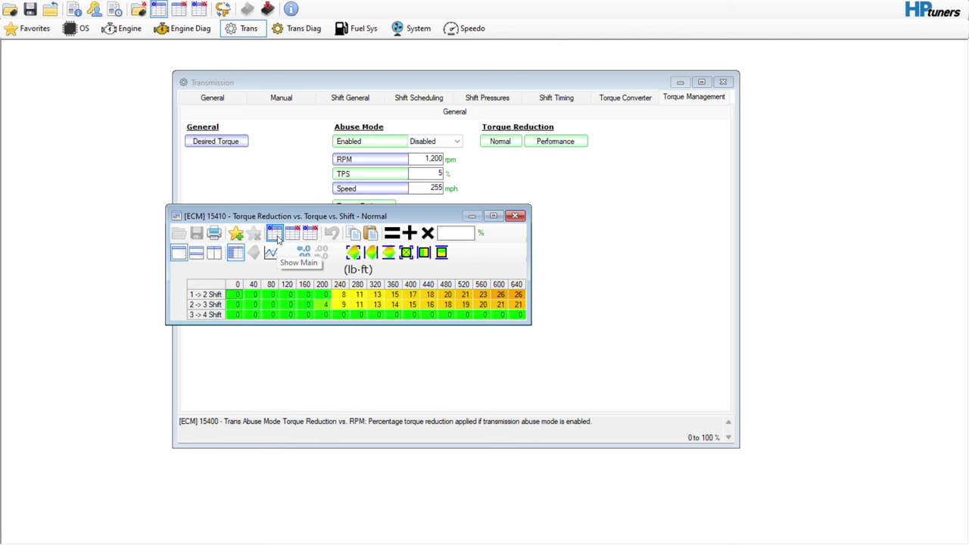
{"action": "left_click", "coordinate": [292, 238]}
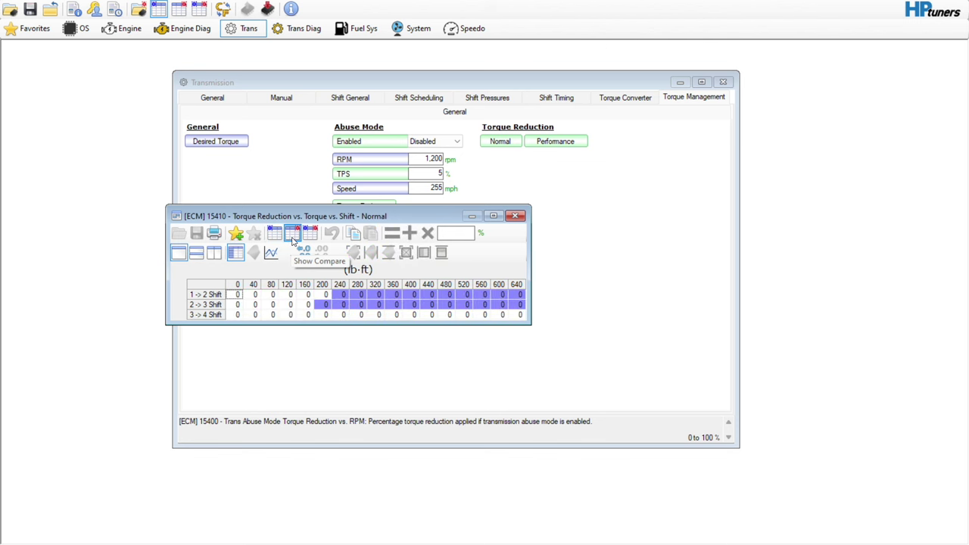
- Close the current comparison file and open a stock tune from the Stock Tune Files folder as its replacement
{"action": "left_click", "coordinate": [50, 9]}
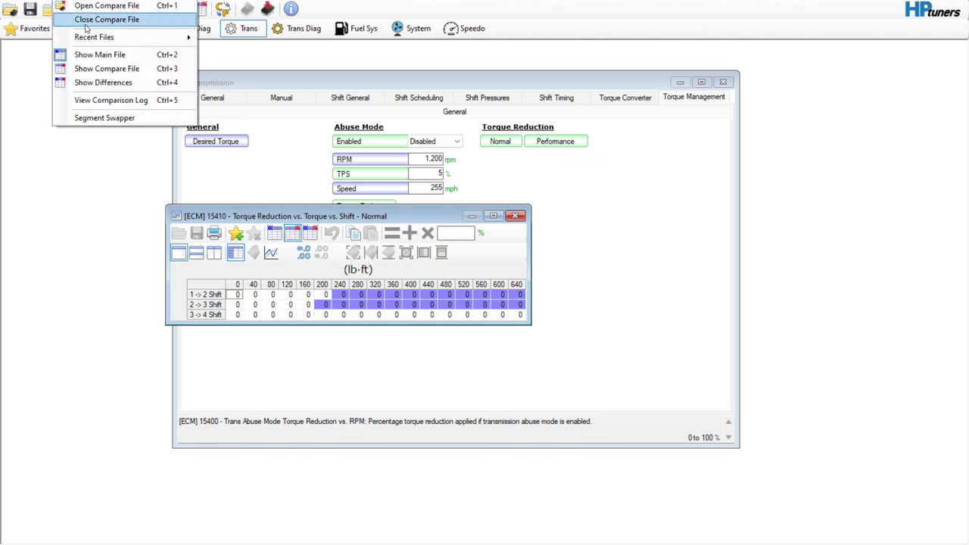
{"action": "left_click", "coordinate": [85, 23]}
{"action": "left_click", "coordinate": [50, 9]}
{"action": "left_click", "coordinate": [86, 6]}
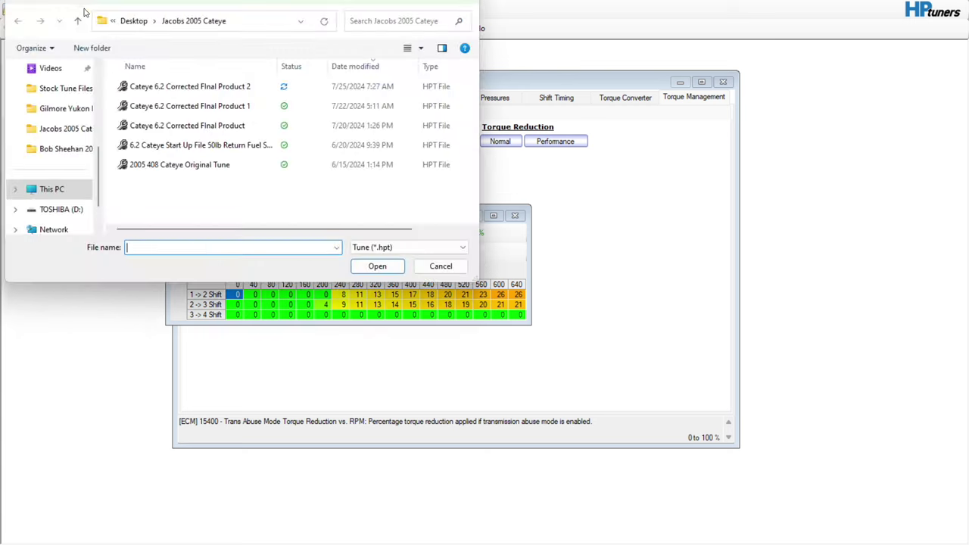
{"action": "left_click", "coordinate": [73, 89]}
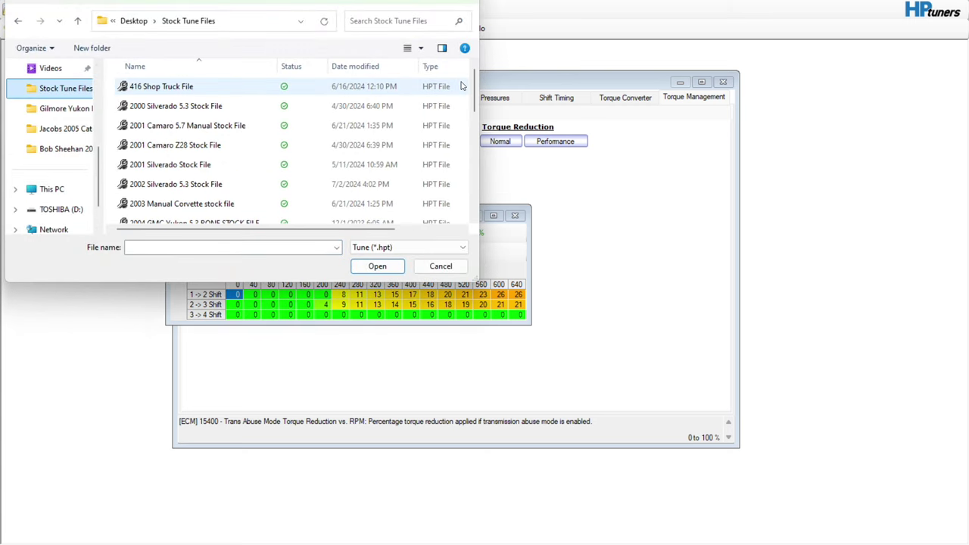
{"action": "scroll", "coordinate": [264, 143], "scroll_direction": "down", "scroll_amount": 1}
{"action": "double_click", "coordinate": [244, 162]}
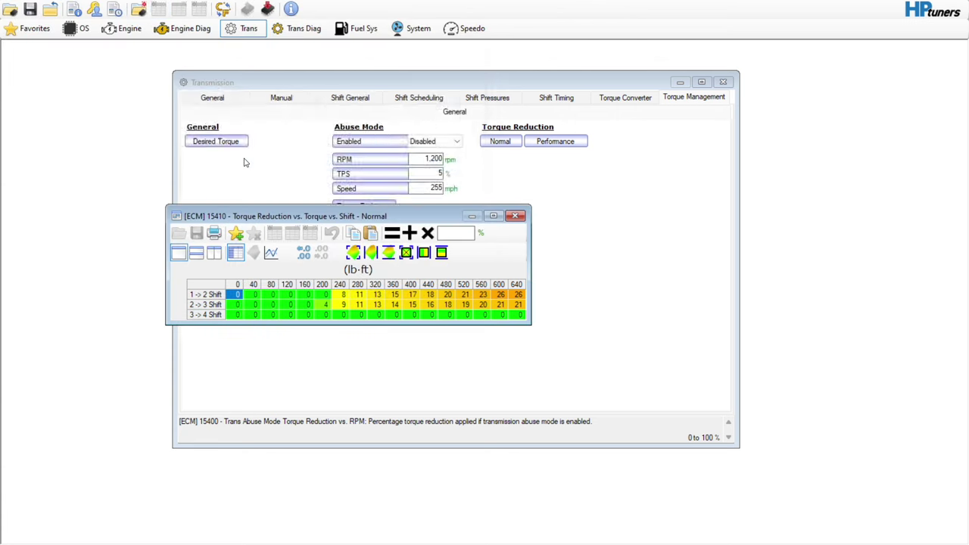
- Compare the Normal Torque Reduction table with the stock file and set every cell's difference to 0
{"action": "left_click", "coordinate": [293, 234]}
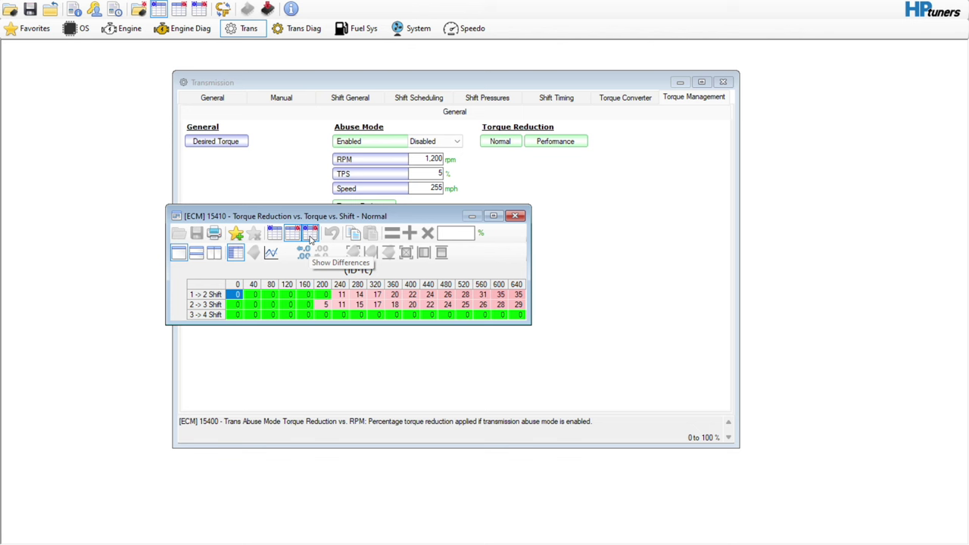
{"action": "left_click", "coordinate": [310, 235]}
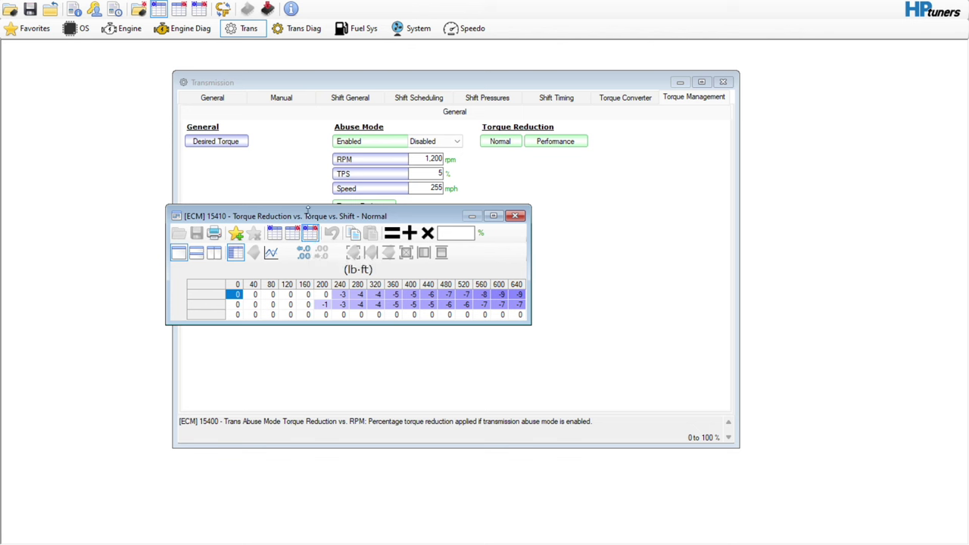
{"action": "left_click", "coordinate": [224, 283]}
{"action": "left_click", "coordinate": [450, 232]}
{"action": "type", "text": "0"}
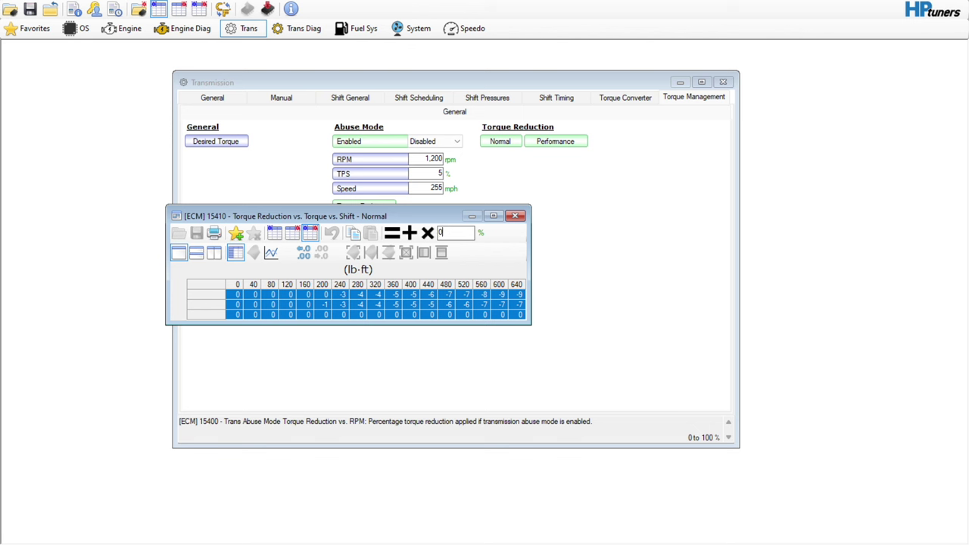
{"action": "left_click", "coordinate": [392, 233]}
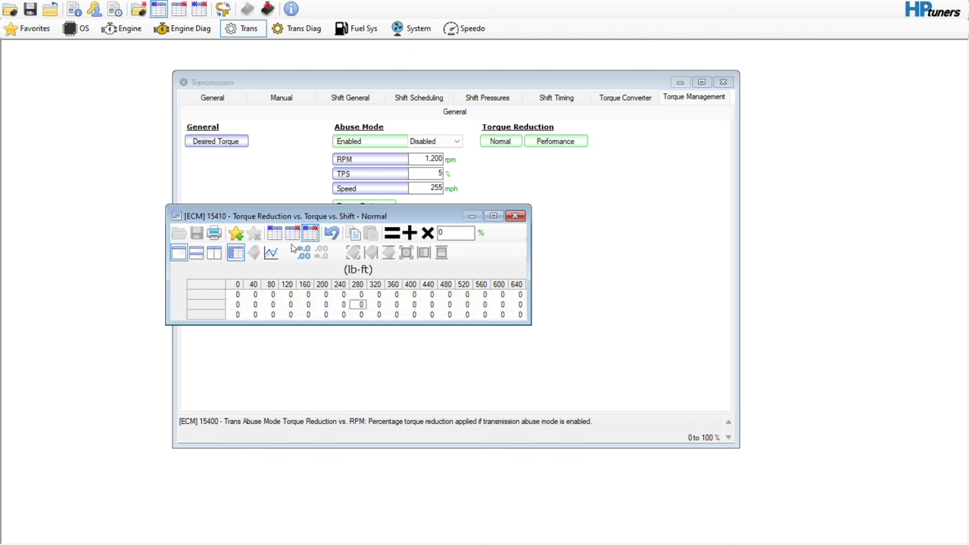
- Return the Normal Torque Reduction table to its main values, copy the entire table, and close it
{"action": "left_click", "coordinate": [274, 233]}
{"action": "left_click", "coordinate": [204, 285]}
{"action": "right_click", "coordinate": [204, 288]}
{"action": "left_click", "coordinate": [228, 294]}
{"action": "left_click", "coordinate": [515, 216]}
- Paste the copied values over the entire Performance Torque Reduction table and close it
{"action": "left_click", "coordinate": [561, 139]}
{"action": "left_click", "coordinate": [180, 144]}
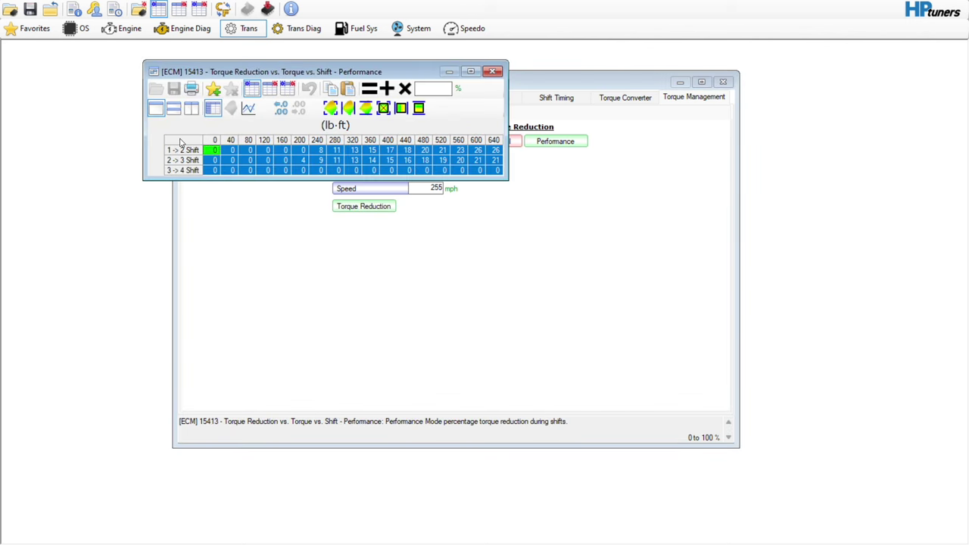
{"action": "right_click", "coordinate": [181, 144]}
{"action": "left_click", "coordinate": [217, 173]}
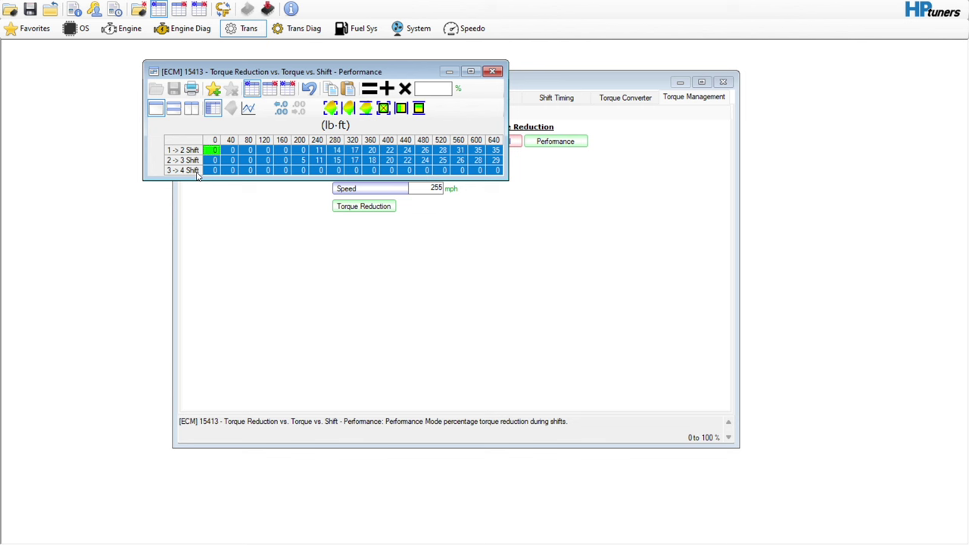
{"action": "left_click", "coordinate": [493, 71]}
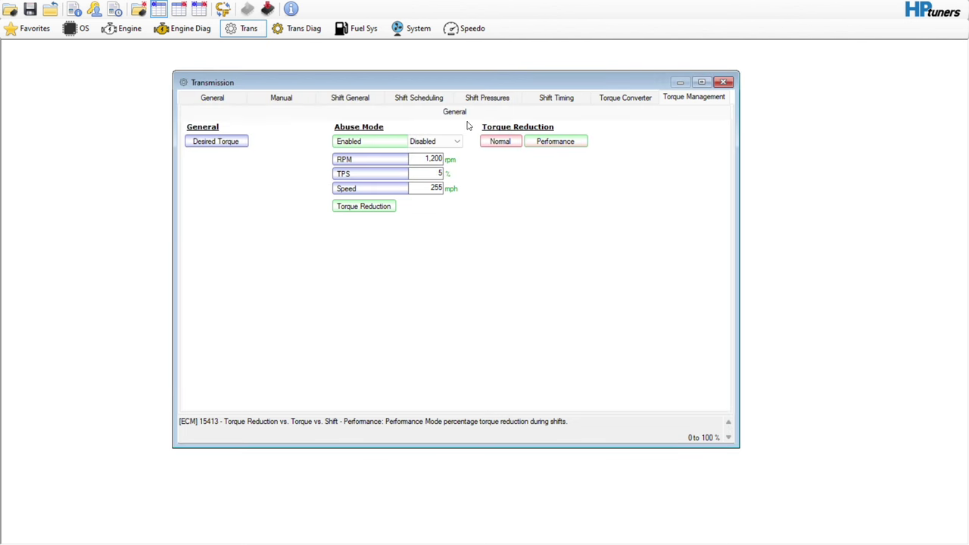
- Review the engine's torque management settings and the fuel Cutoff, DFCO settings
{"action": "left_click", "coordinate": [132, 30]}
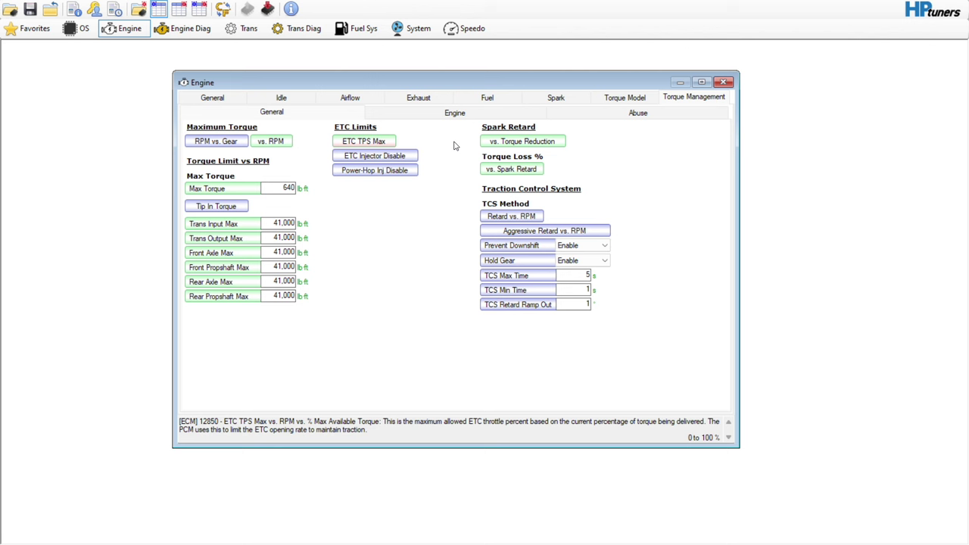
{"action": "left_click", "coordinate": [509, 104]}
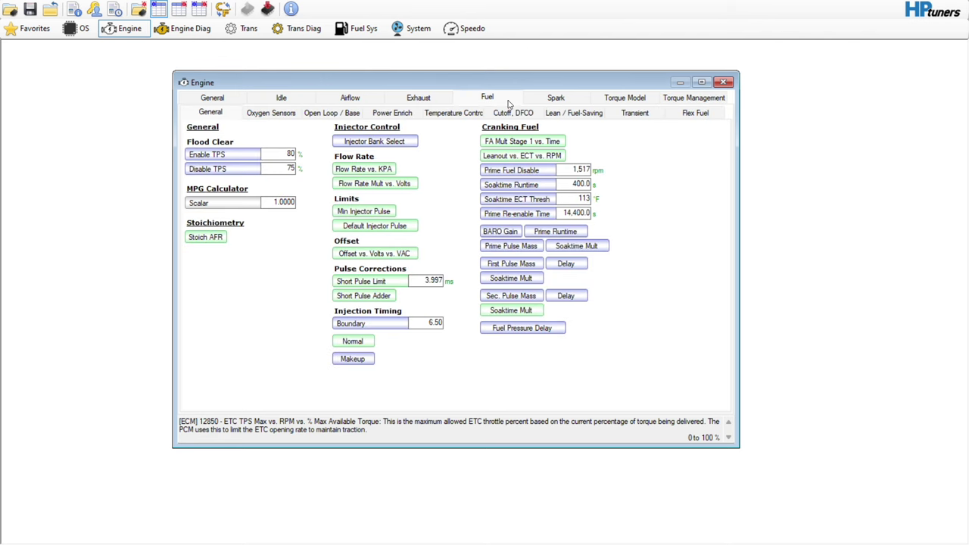
{"action": "left_click", "coordinate": [461, 116]}
{"action": "left_click", "coordinate": [500, 115]}
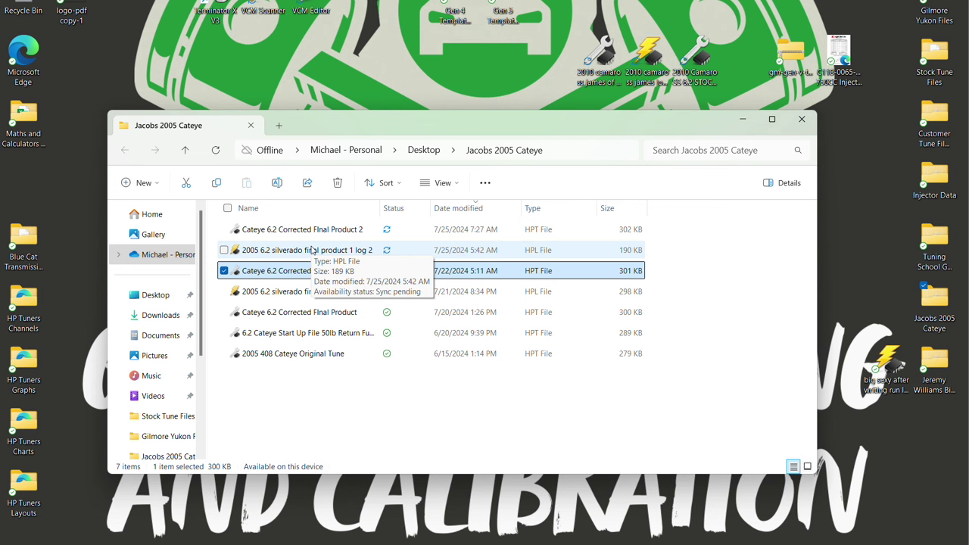
- Open the log 2005 6.2 silverado final product 1 log 2 with its graph layout editor, and close the other VCM Scanner window
{"action": "left_click", "coordinate": [312, 250]}
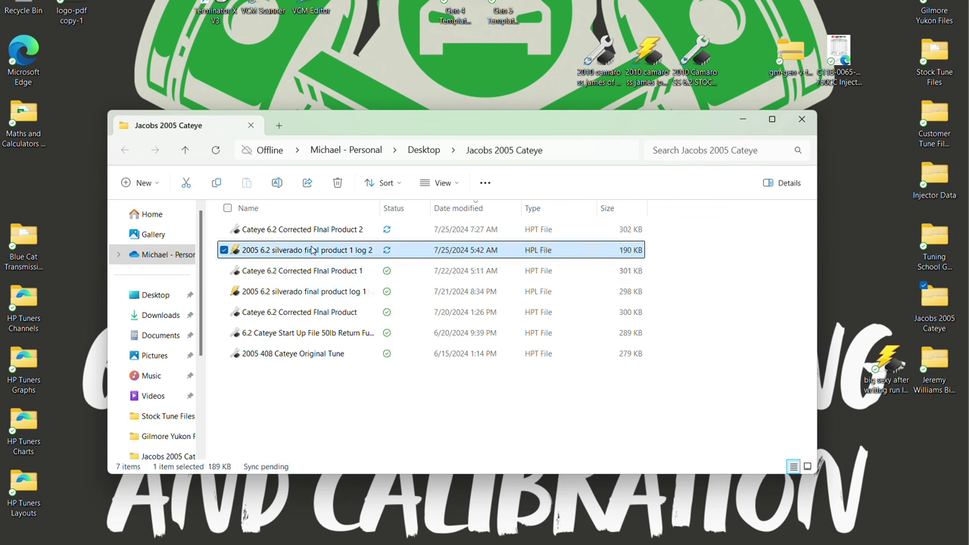
{"action": "double_click", "coordinate": [327, 256]}
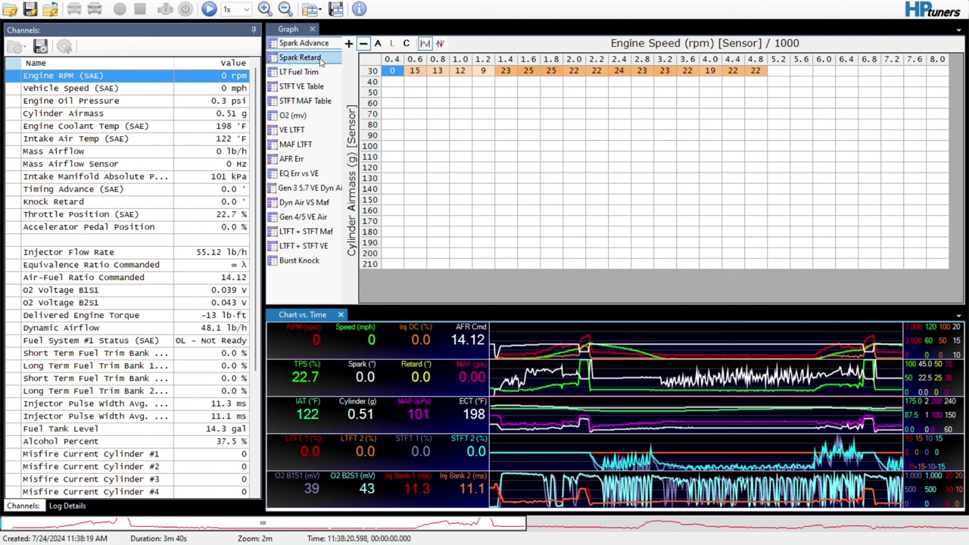
{"action": "right_click", "coordinate": [329, 92]}
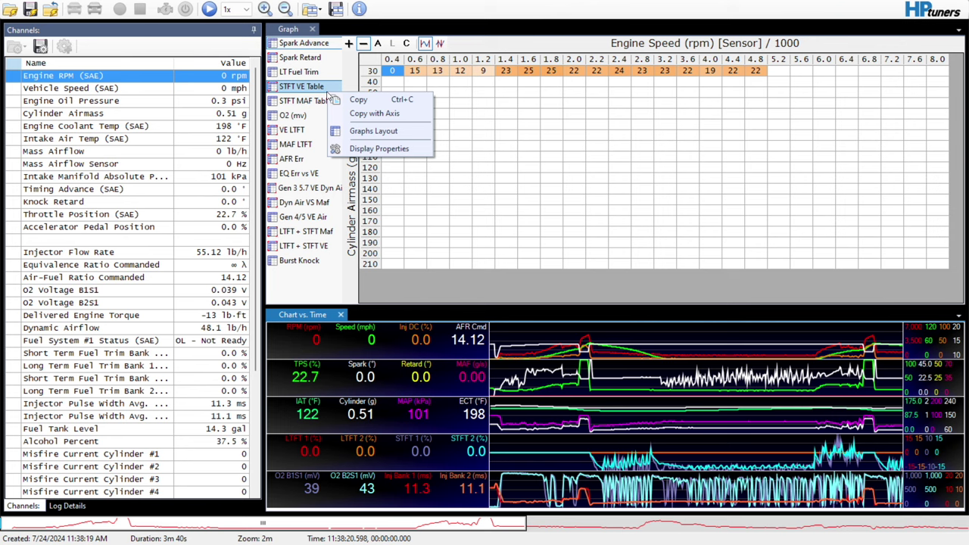
{"action": "left_click", "coordinate": [367, 131]}
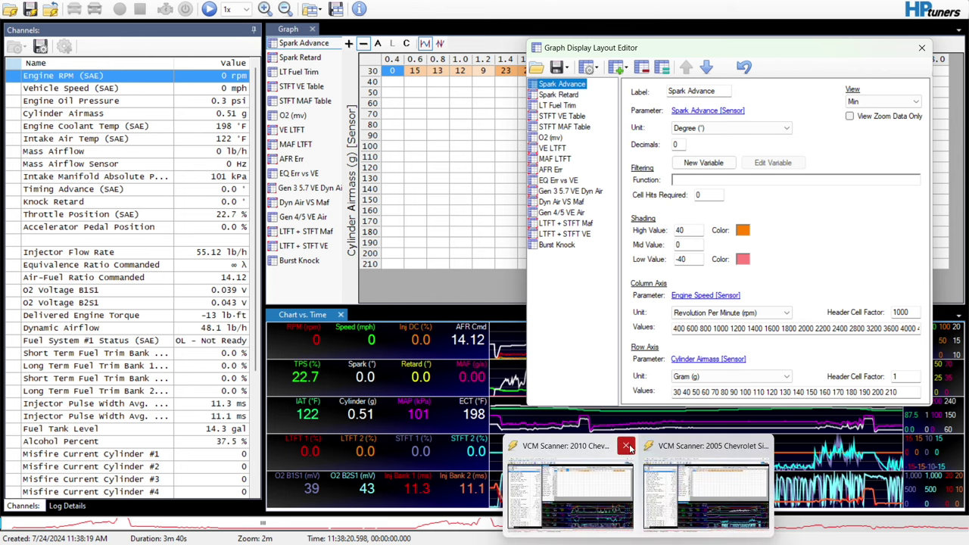
{"action": "mouse_move", "coordinate": [629, 448]}
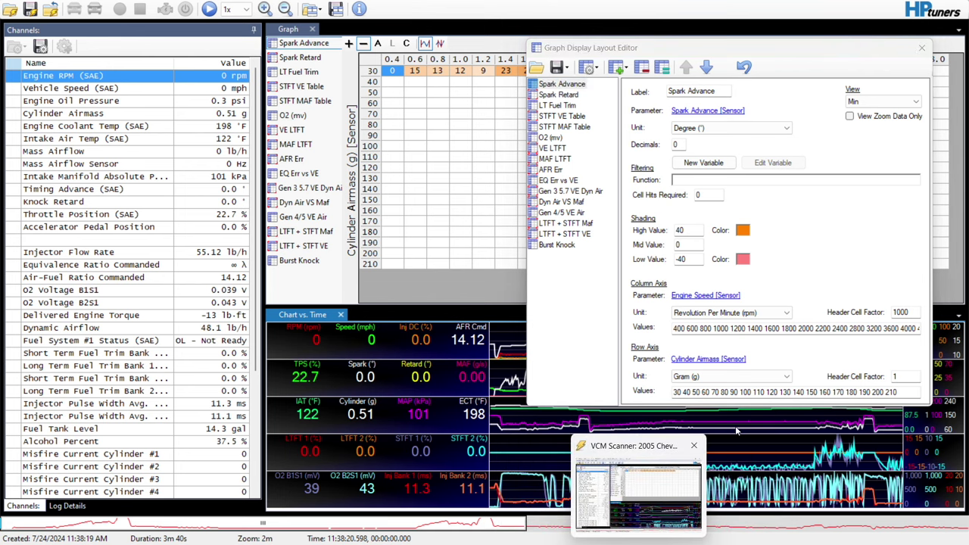
- In VCM Editor, open the Low Octane main spark table and copy its cylinder airmass row axis labels
{"action": "key", "text": "alt+Tab"}
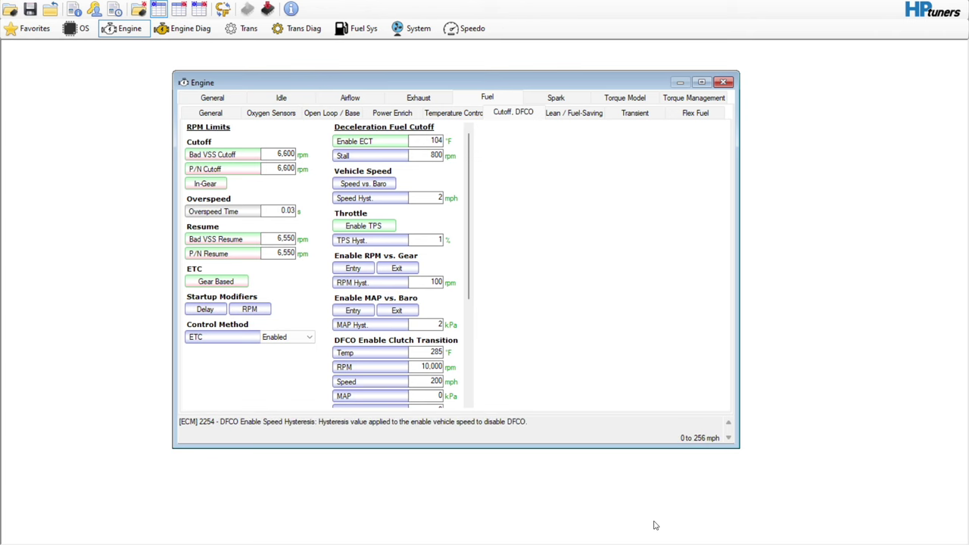
{"action": "key", "text": "alt+Tab"}
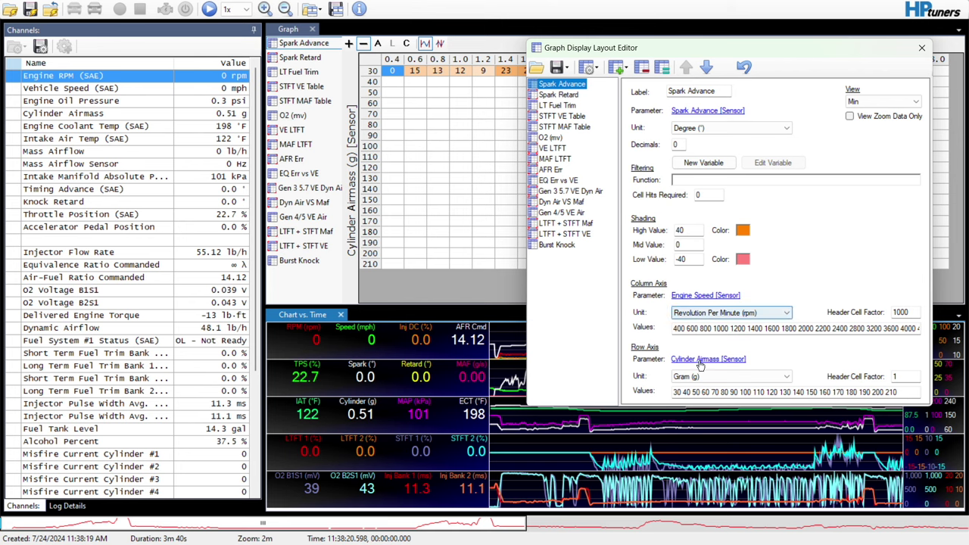
{"action": "key", "text": "alt+Tab"}
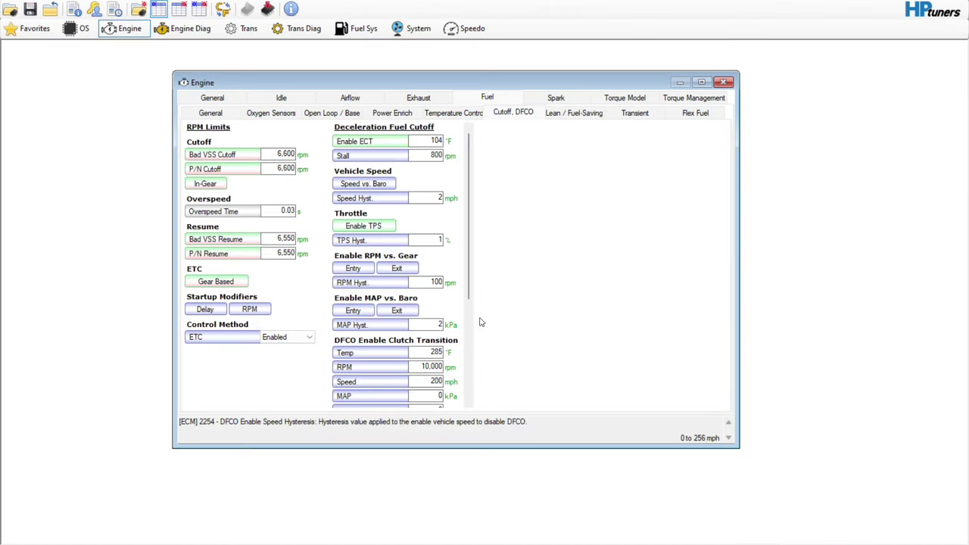
{"action": "left_click", "coordinate": [541, 102]}
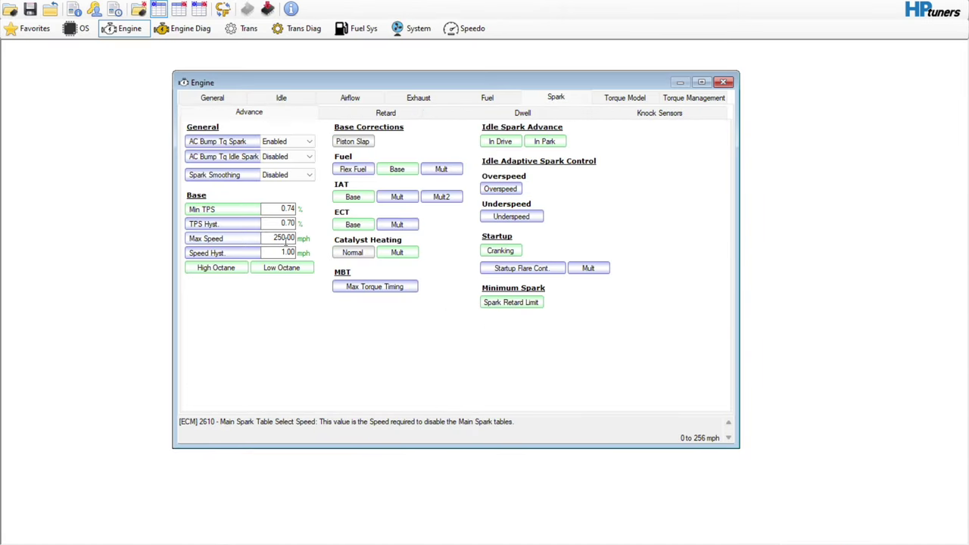
{"action": "left_click", "coordinate": [276, 270]}
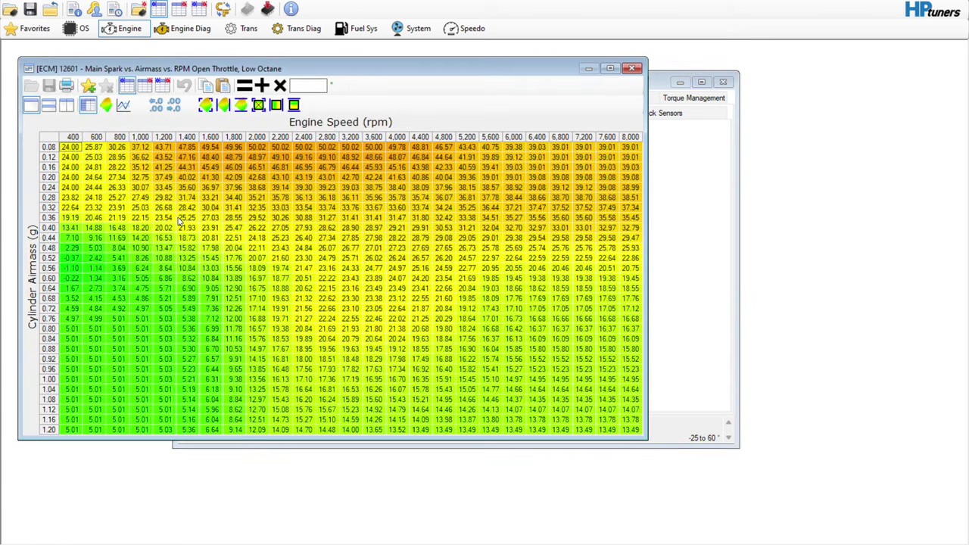
{"action": "right_click", "coordinate": [48, 161]}
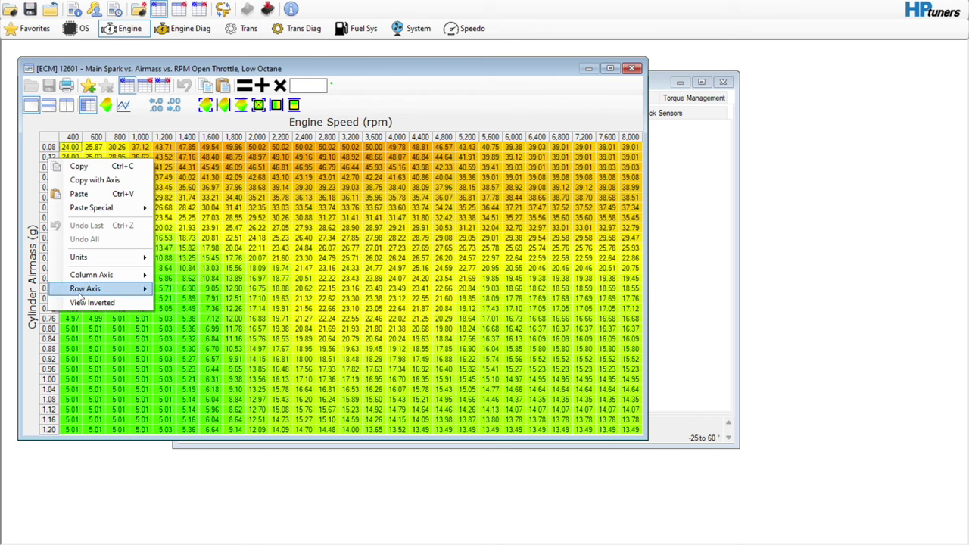
{"action": "mouse_move", "coordinate": [85, 289]}
{"action": "left_click", "coordinate": [189, 291]}
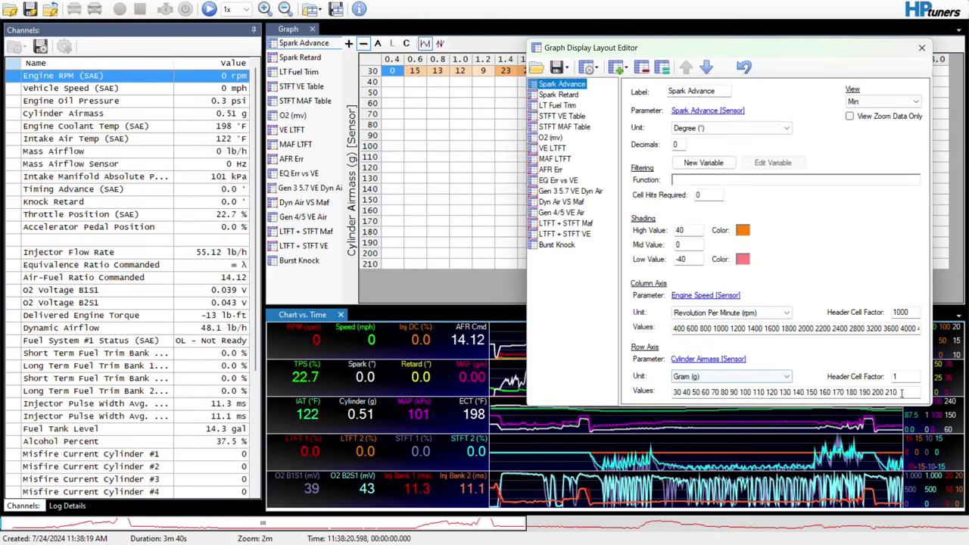
- In VCM Scanner, replace the Spark Advance graph's row axis values with the copied airmass labels, set Decimals to 1, and close the layout editor
{"action": "left_click_drag", "start_coordinate": [901, 393], "coordinate": [649, 389]}
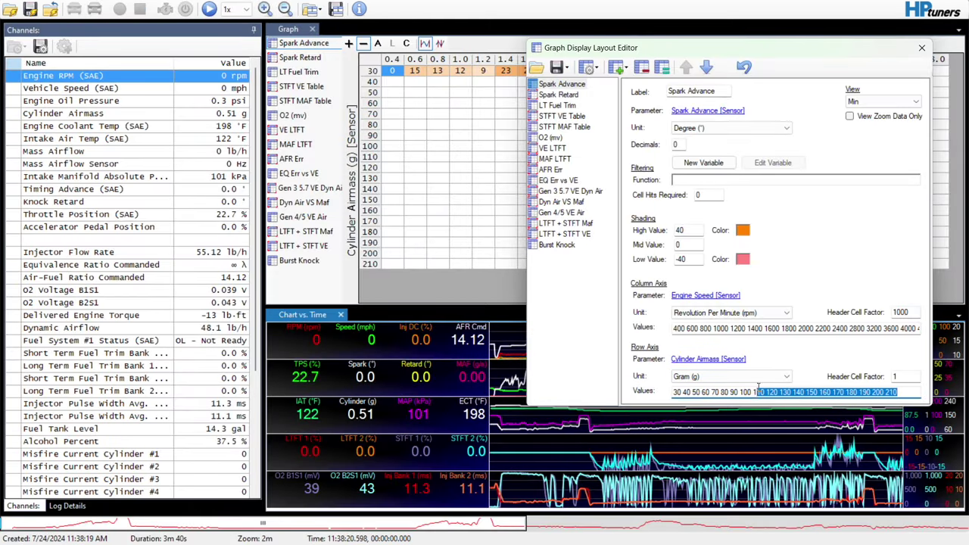
{"action": "key", "text": "BackSpace"}
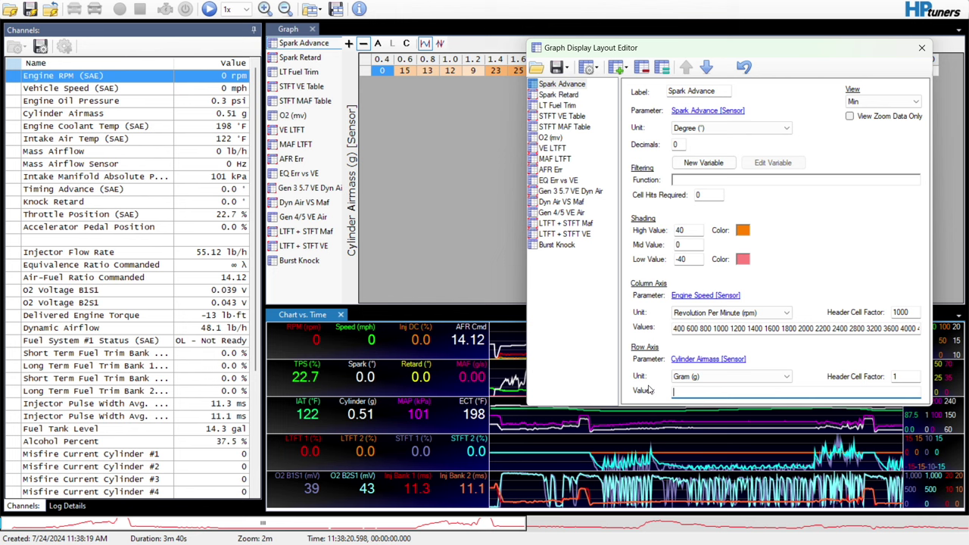
{"action": "right_click", "coordinate": [693, 392]}
{"action": "left_click", "coordinate": [560, 267]}
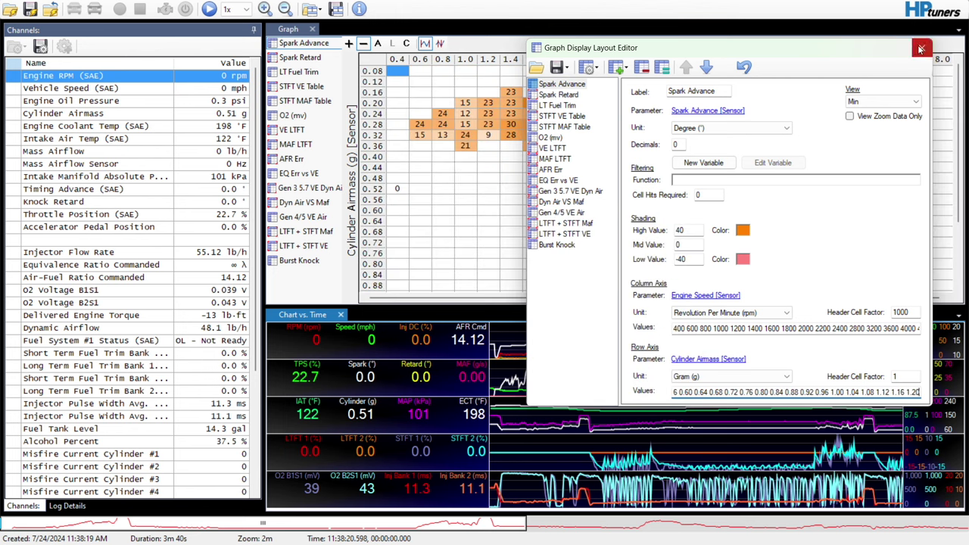
{"action": "left_click", "coordinate": [675, 144]}
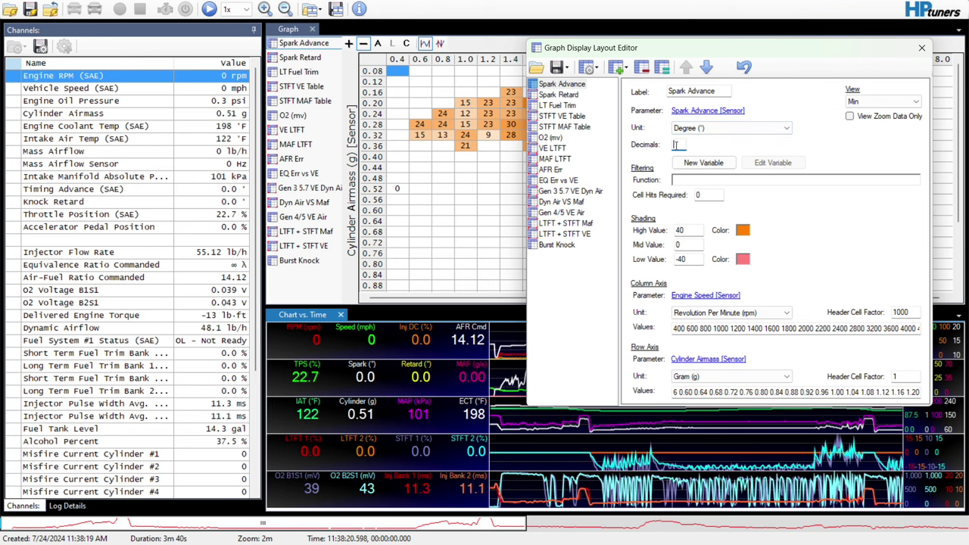
{"action": "type", "text": "1"}
{"action": "left_click", "coordinate": [921, 48]}
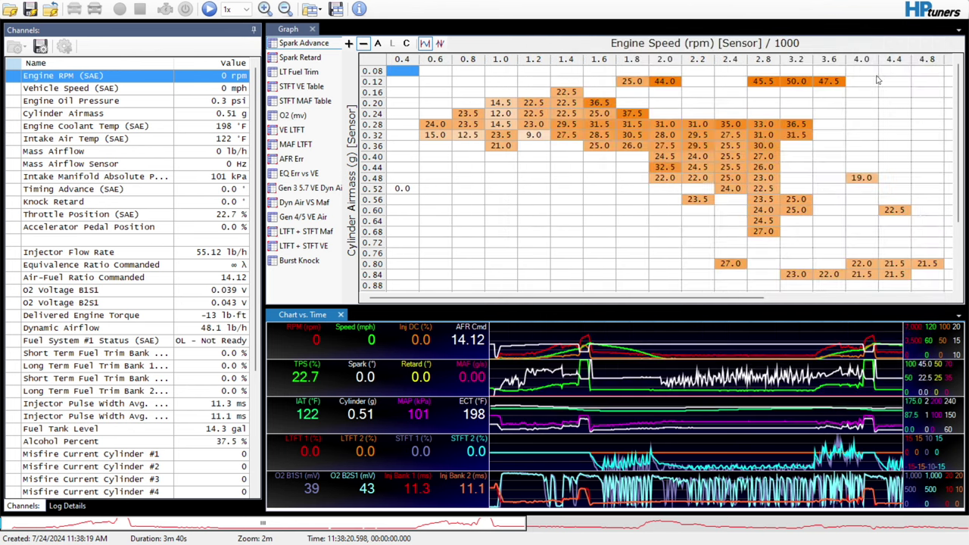
- Examine the Spark Advance graph and the channel readings at about 1:38 into the log
{"action": "left_click_drag", "start_coordinate": [303, 58], "coordinate": [342, 85]}
{"action": "left_click", "coordinate": [581, 528]}
{"action": "left_click_drag", "start_coordinate": [580, 539], "coordinate": [433, 530]}
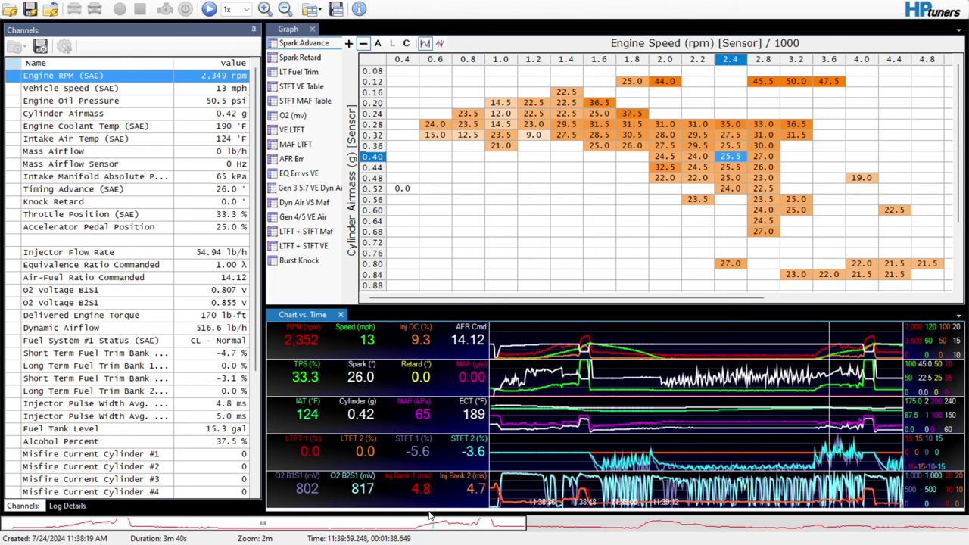
- Show the Spark Retard graph, set its Decimals to 1 in the graph layout, and close the layout editor
{"action": "left_click", "coordinate": [310, 62]}
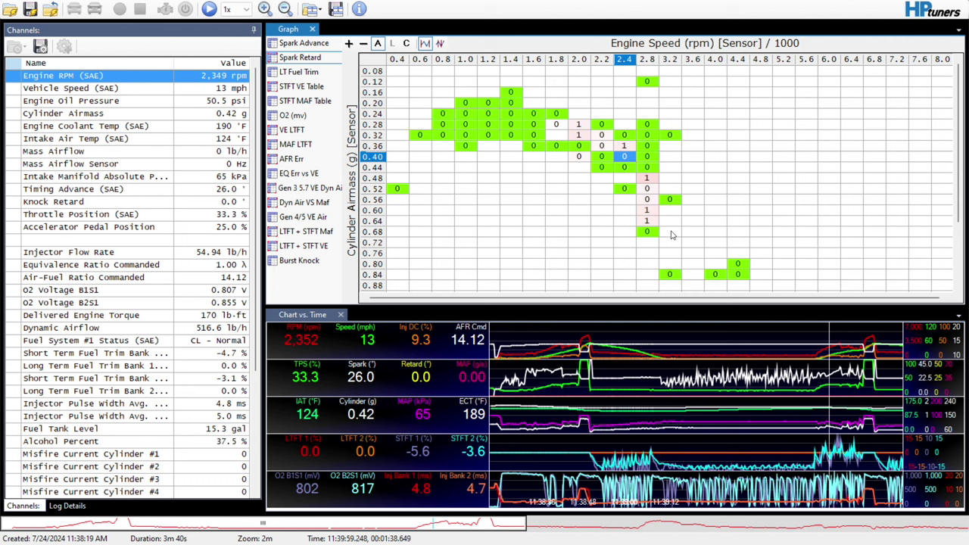
{"action": "right_click", "coordinate": [488, 171]}
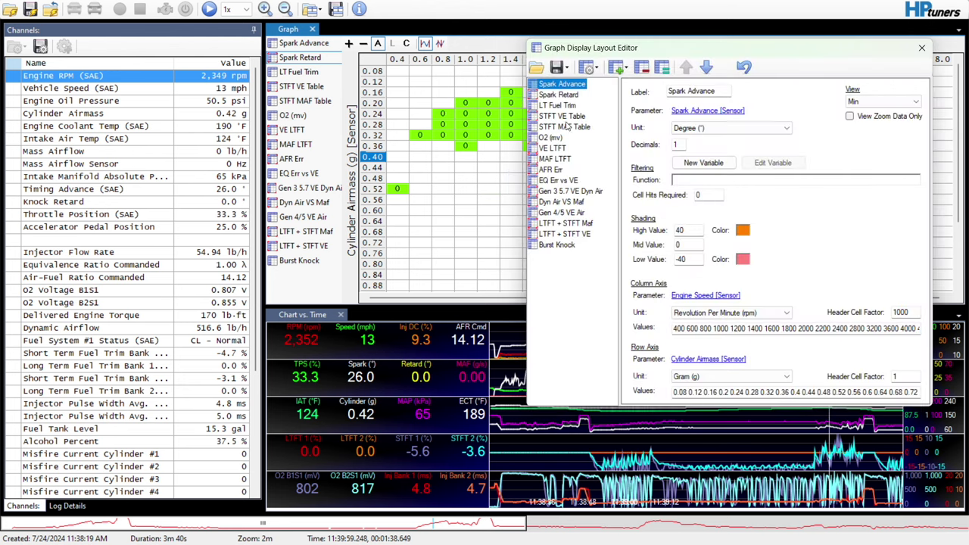
{"action": "left_click", "coordinate": [559, 97]}
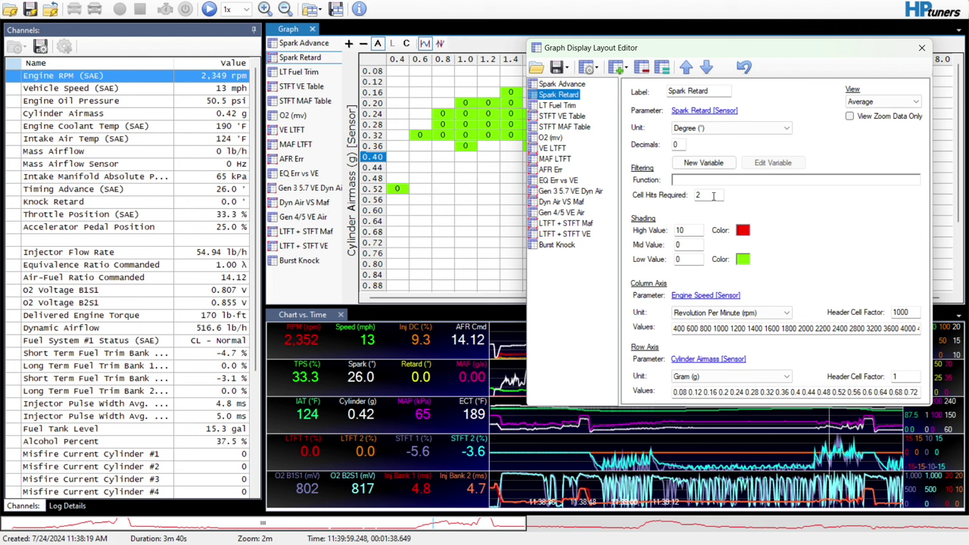
{"action": "double_click", "coordinate": [679, 145]}
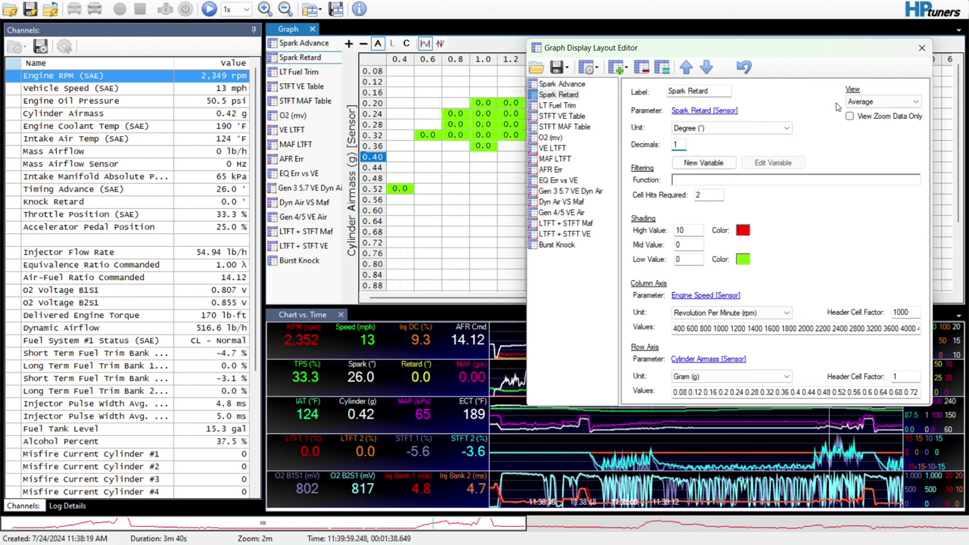
{"action": "left_click", "coordinate": [921, 48]}
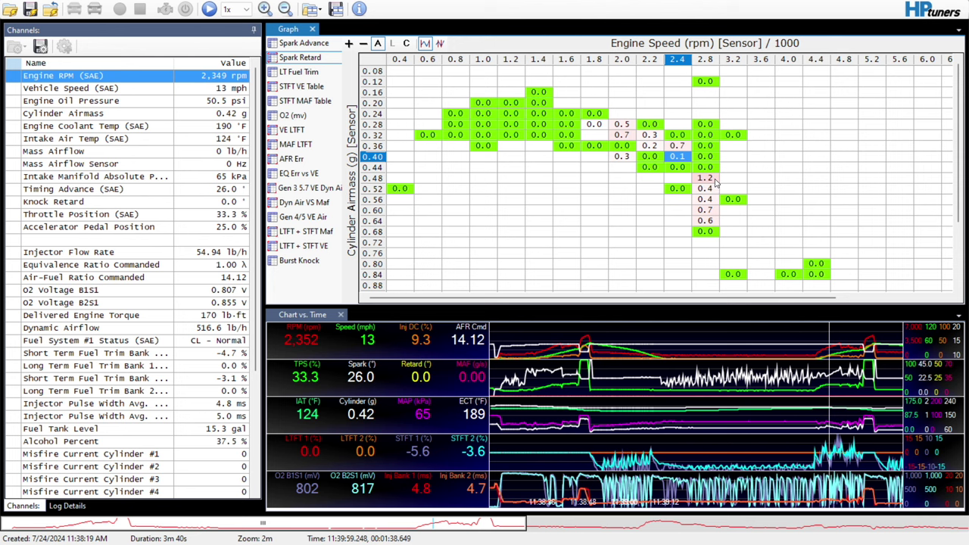
- In VCM Editor's Low Octane main spark table, add -0.5° to the 2,200–3,600 rpm cells from 0.40 to 0.60 g
{"action": "left_click", "coordinate": [303, 43]}
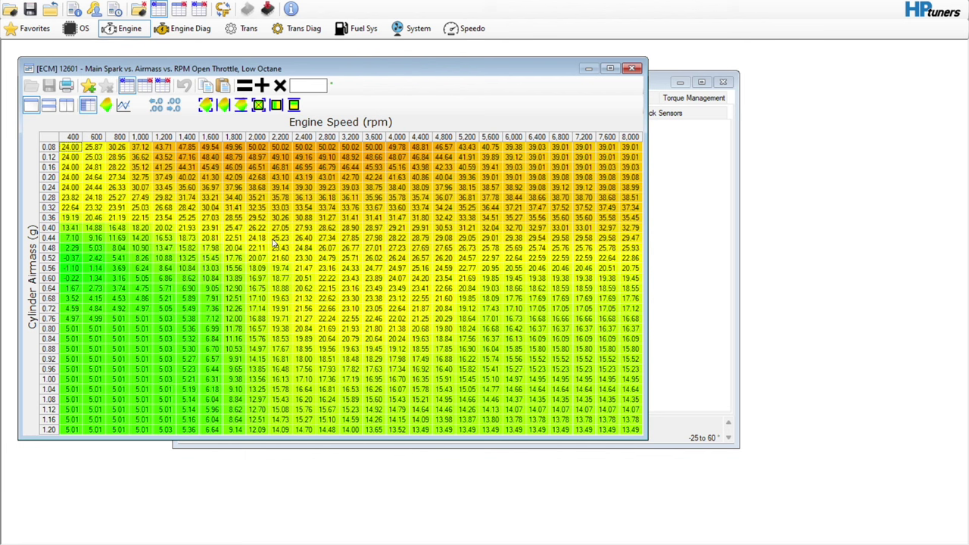
{"action": "left_click_drag", "start_coordinate": [280, 232], "coordinate": [368, 280]}
{"action": "left_click", "coordinate": [297, 85]}
{"action": "type", "text": "-.5"}
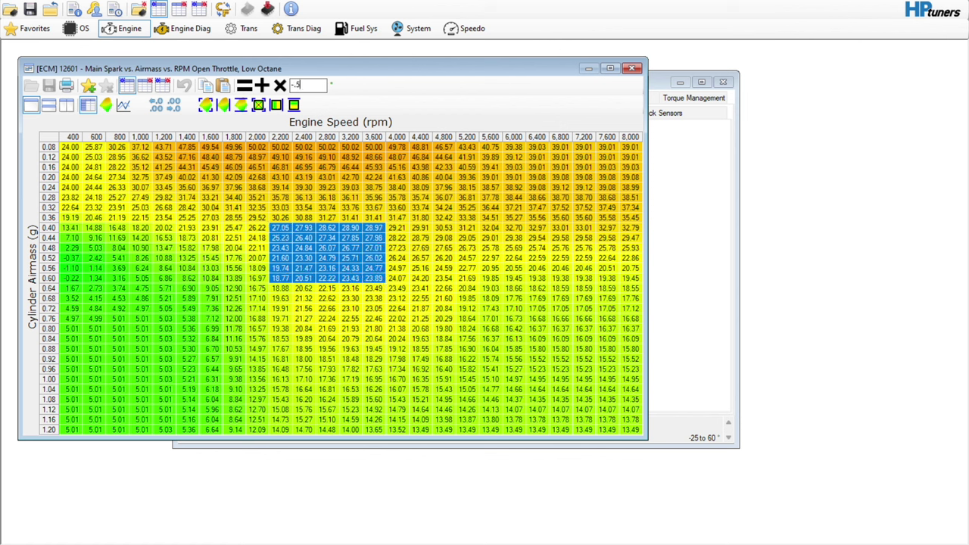
{"action": "left_click", "coordinate": [262, 86]}
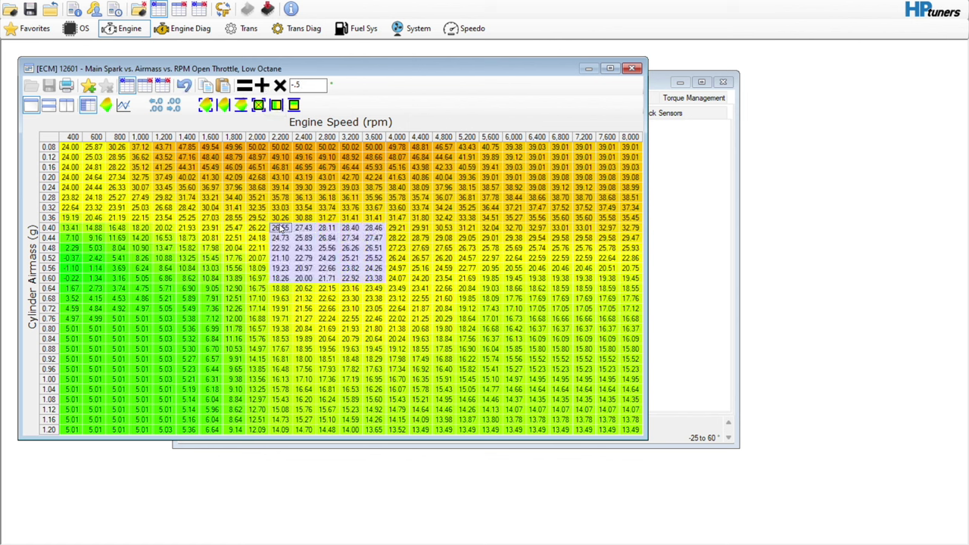
- Interpolate vertically across the 2,200–3,600 rpm cells, first between 0.32 and 0.40 g and then between 0.60 and 0.68 g
{"action": "left_click_drag", "start_coordinate": [281, 207], "coordinate": [371, 227]}
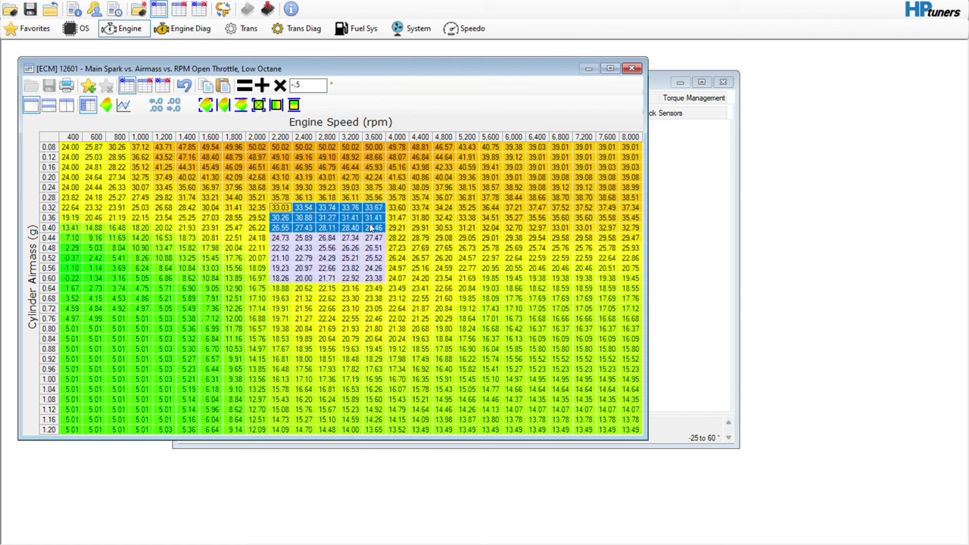
{"action": "left_click", "coordinate": [294, 106]}
{"action": "left_click_drag", "start_coordinate": [279, 279], "coordinate": [374, 298]}
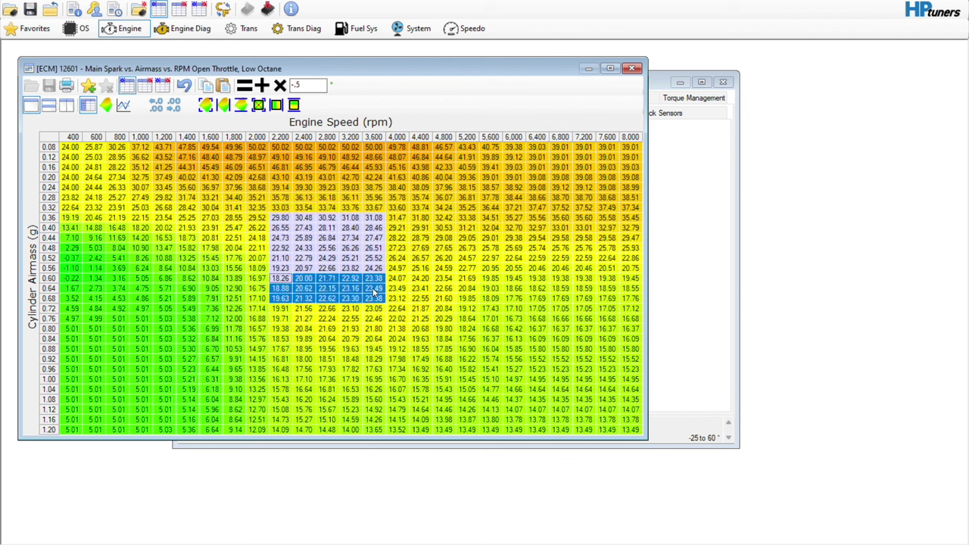
{"action": "left_click", "coordinate": [293, 106]}
- Interpolate horizontally across the 0.36–0.64 g cells between 1,800 and 2,200 rpm, and again between 3,600 and 4,400 rpm
{"action": "left_click_drag", "start_coordinate": [232, 223], "coordinate": [281, 289]}
{"action": "left_click", "coordinate": [277, 105]}
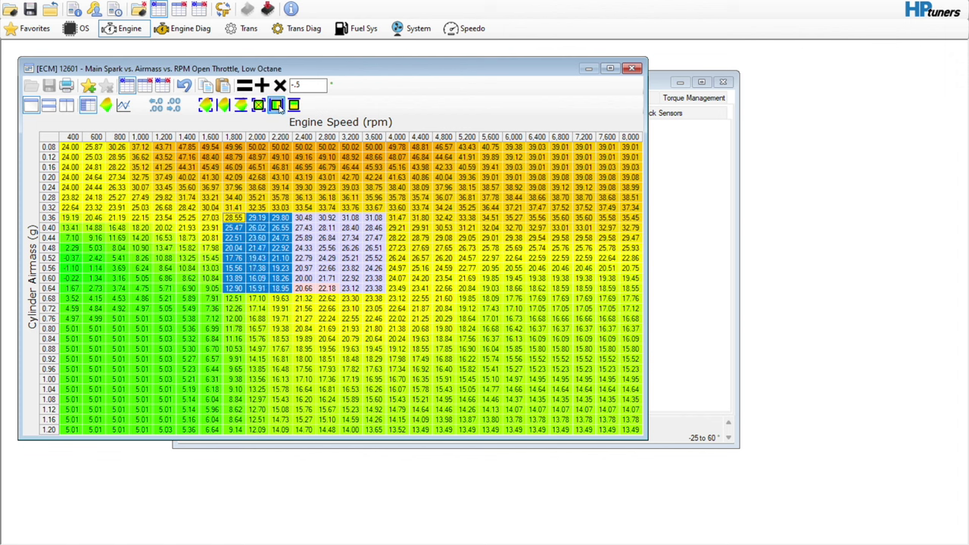
{"action": "left_click_drag", "start_coordinate": [374, 218], "coordinate": [418, 290]}
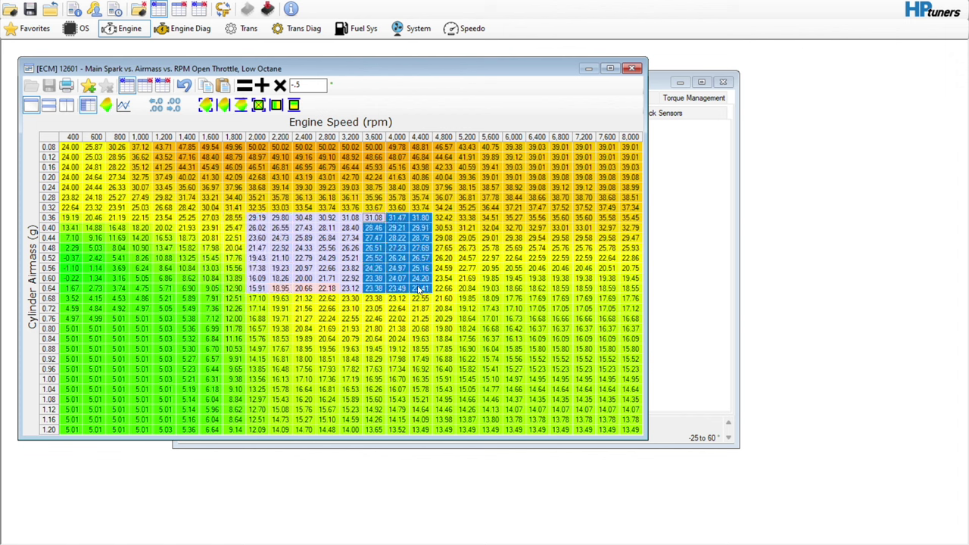
{"action": "left_click", "coordinate": [276, 105]}
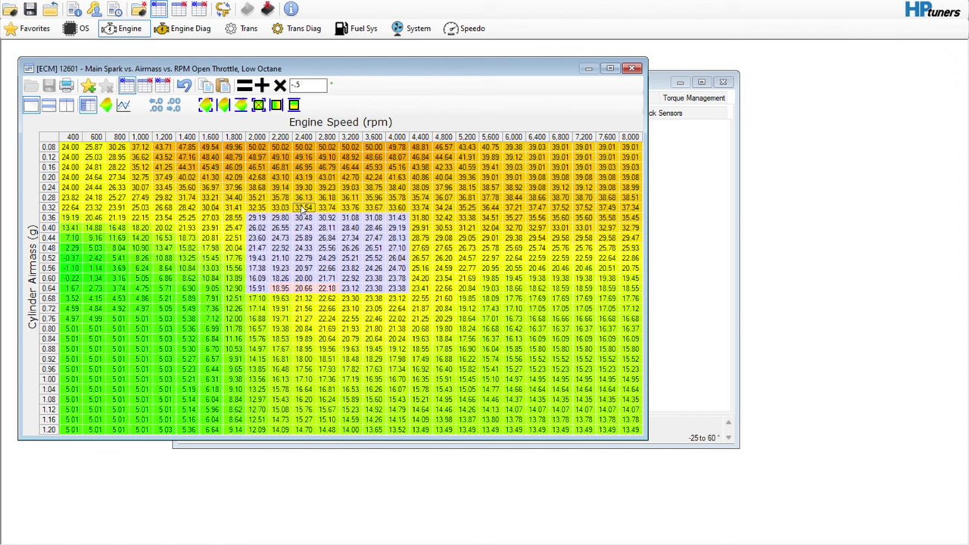
- Review the Low Octane spark table as a 3D surface from another angle, reopen it as a grid, and close it
{"action": "left_click", "coordinate": [105, 105]}
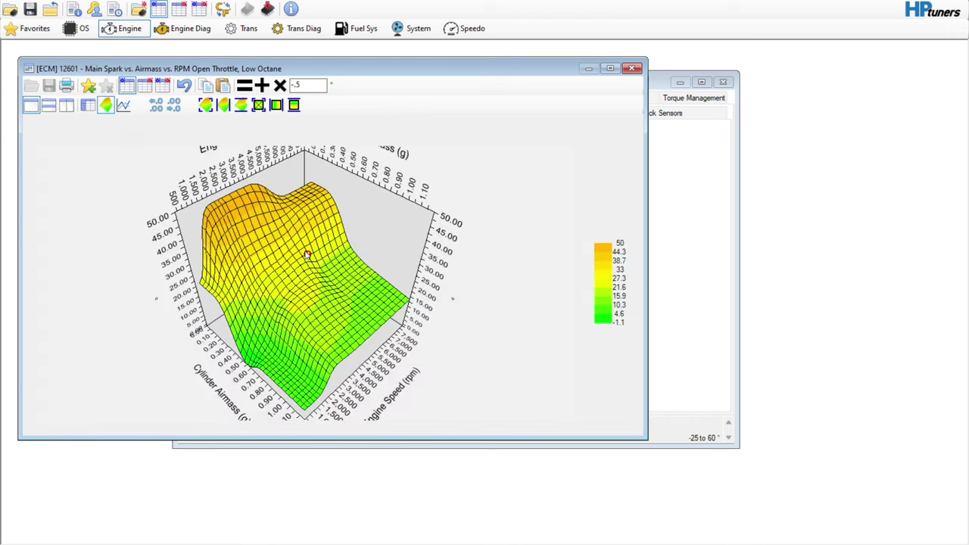
{"action": "left_click_drag", "start_coordinate": [307, 255], "coordinate": [295, 233]}
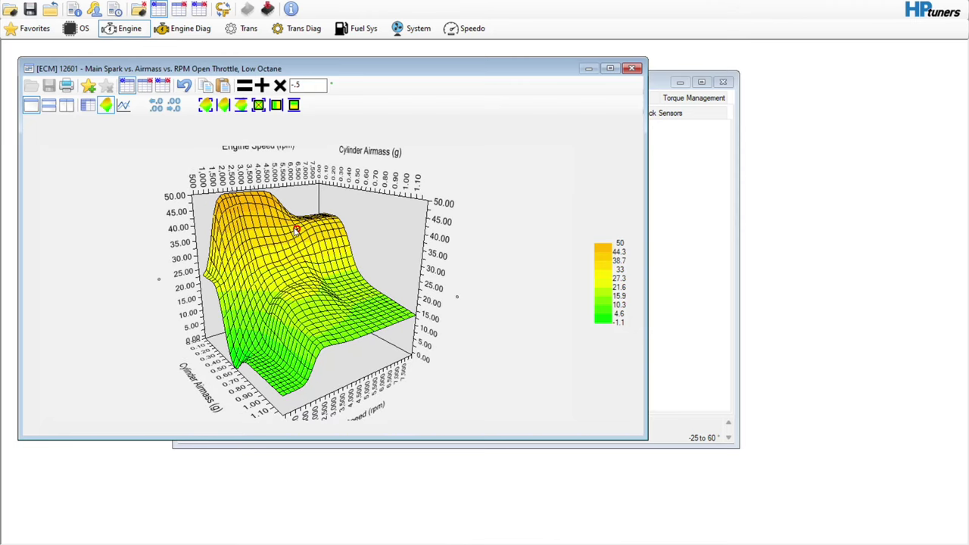
{"action": "left_click", "coordinate": [631, 69]}
{"action": "left_click", "coordinate": [269, 272]}
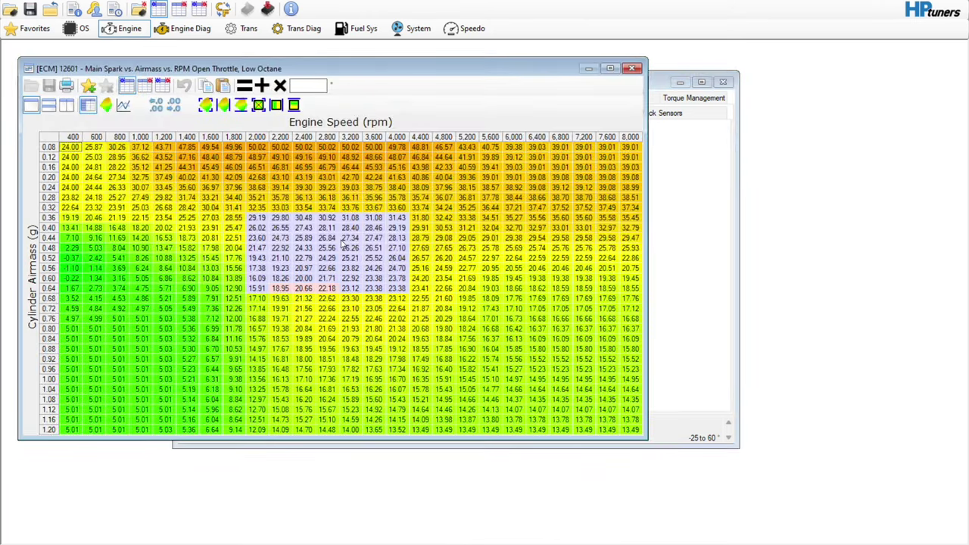
{"action": "left_click", "coordinate": [47, 141]}
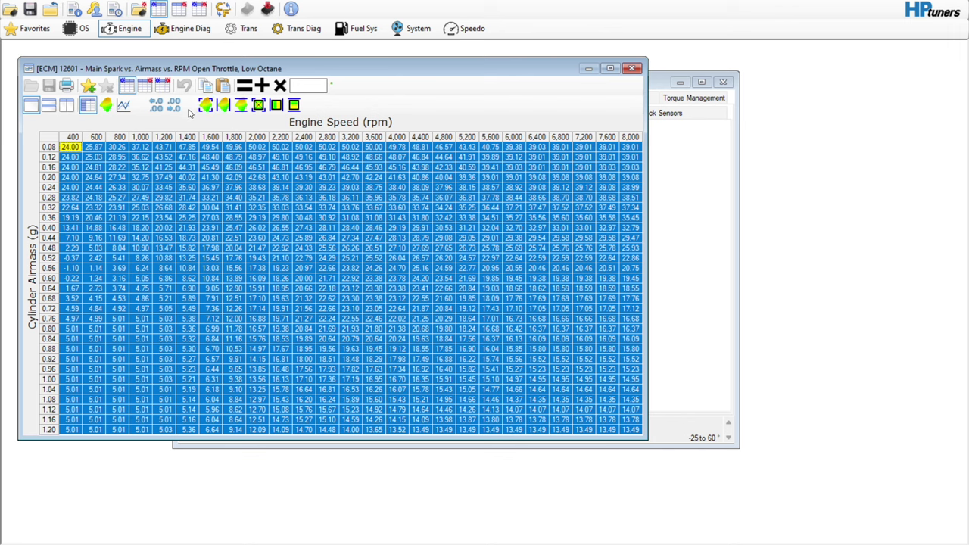
{"action": "left_click", "coordinate": [94, 166]}
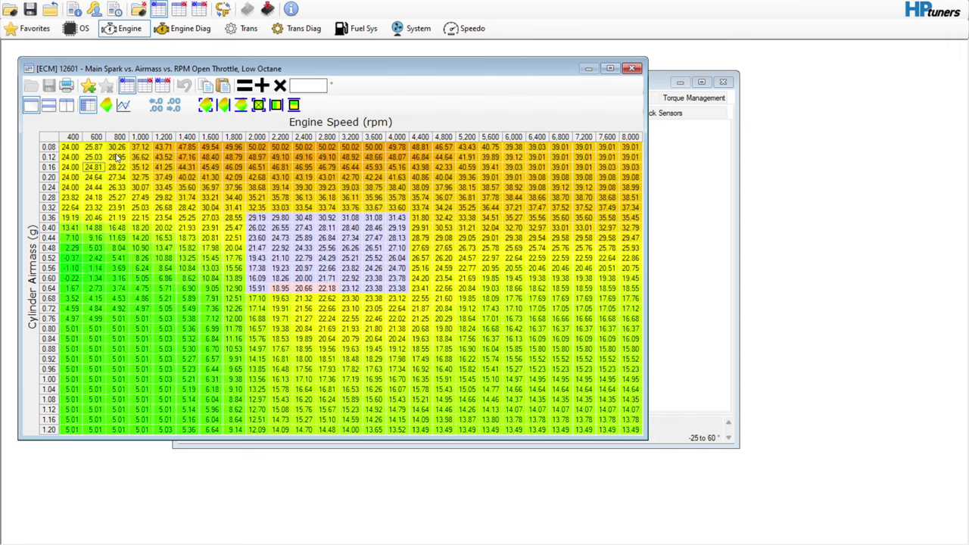
{"action": "left_click", "coordinate": [632, 69]}
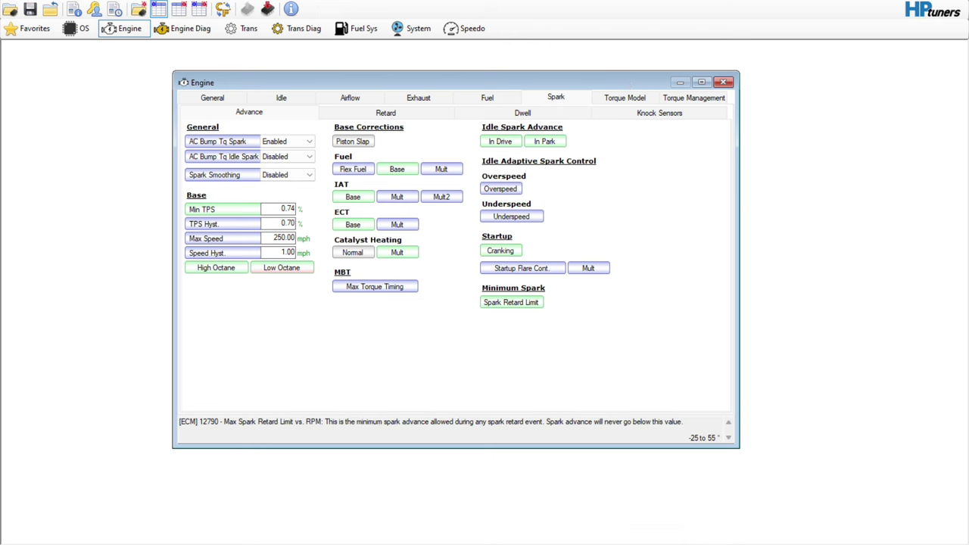
- Check the STFT VE Table graph in VCM Scanner, and return to the Engine parameters in VCM Editor
{"action": "left_click", "coordinate": [655, 477]}
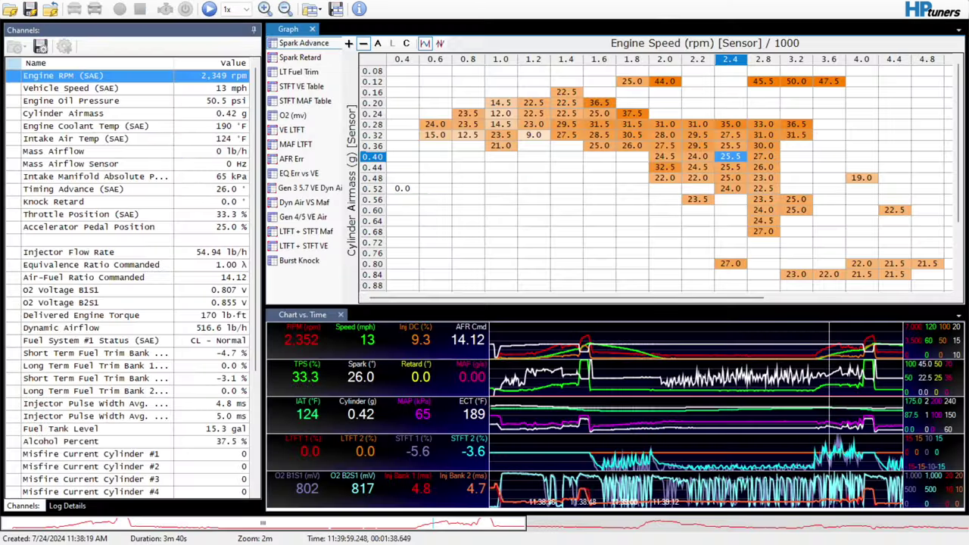
{"action": "left_click", "coordinate": [292, 89]}
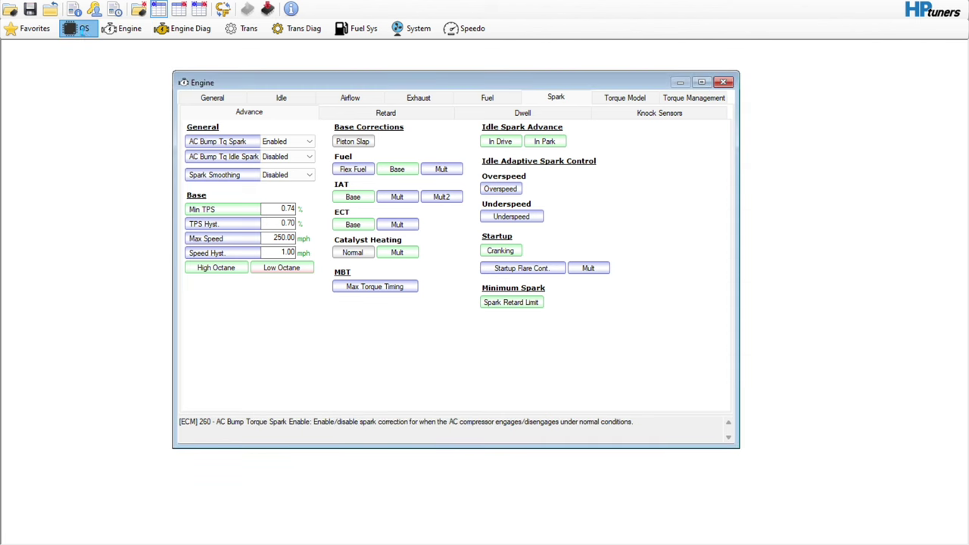
{"action": "left_click", "coordinate": [85, 36]}
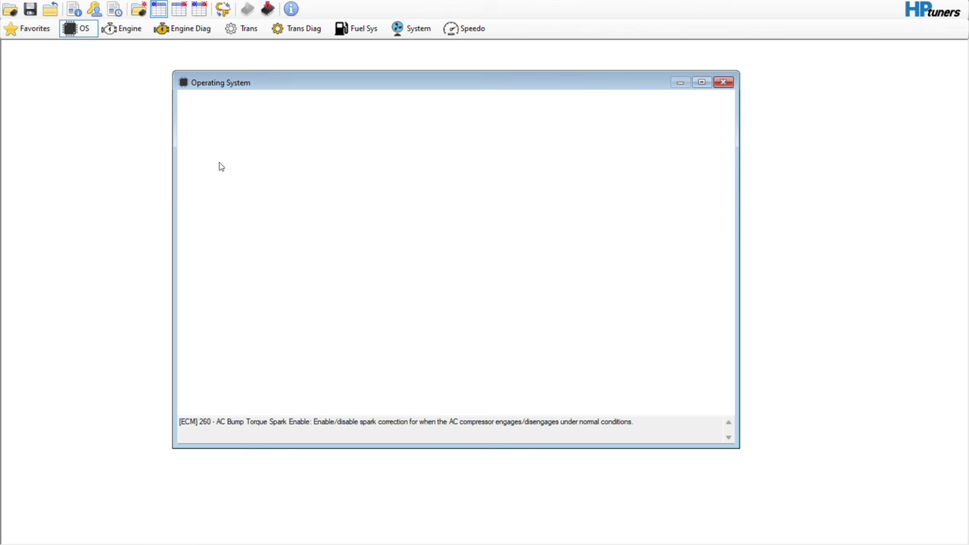
{"action": "left_click", "coordinate": [721, 83]}
{"action": "left_click", "coordinate": [134, 33]}
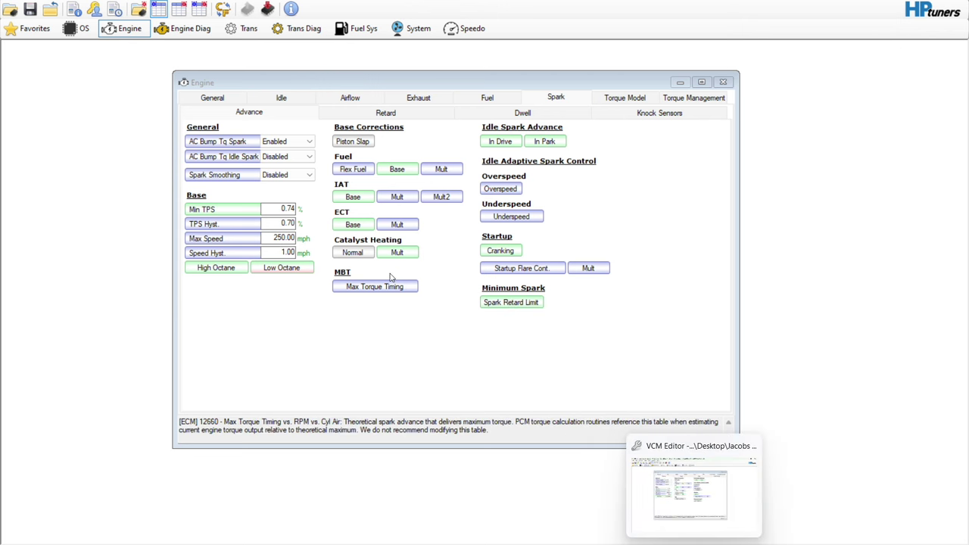
- Open the Primary VE table in the Airflow parameters and examine the rows at 100 kPa and from 110 kPa upward
{"action": "left_click", "coordinate": [347, 97]}
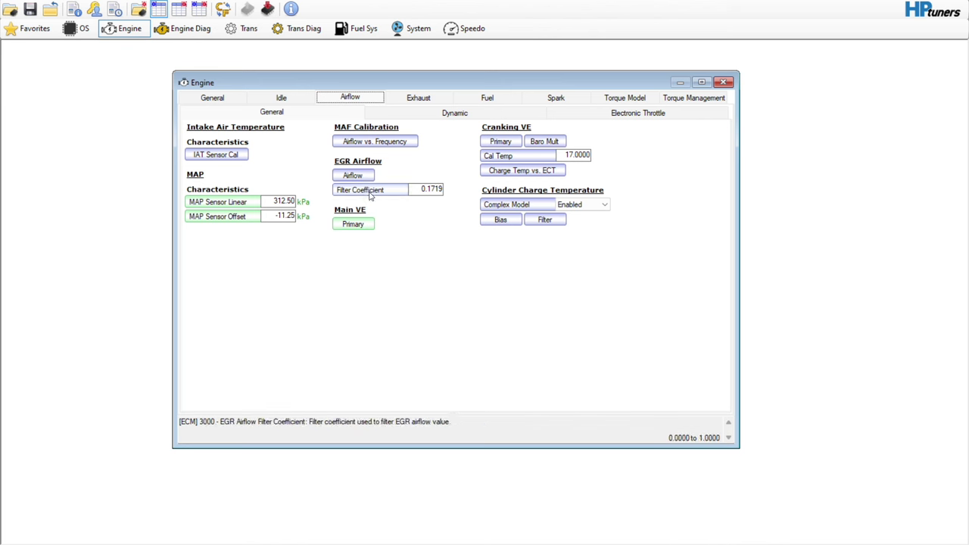
{"action": "left_click", "coordinate": [360, 226]}
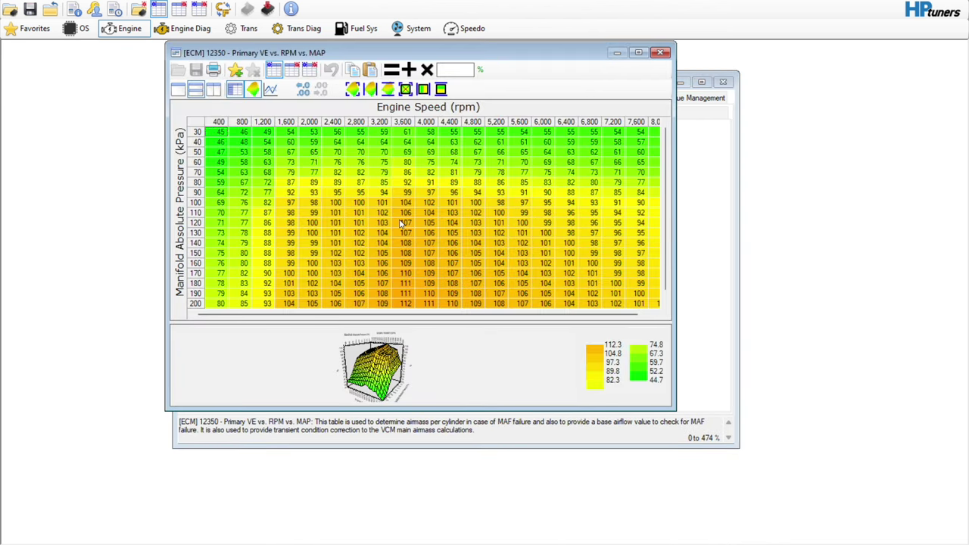
{"action": "left_click", "coordinate": [196, 203]}
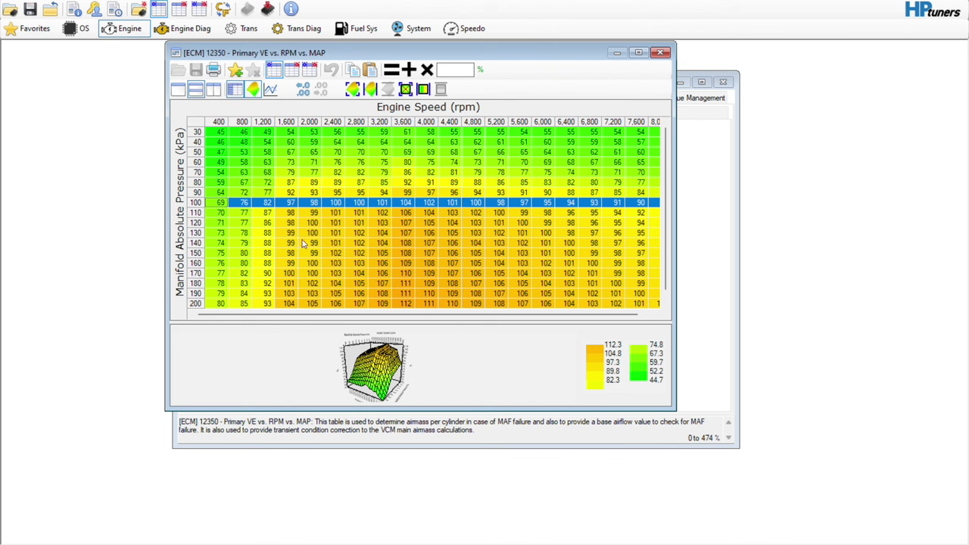
{"action": "left_click_drag", "start_coordinate": [195, 213], "coordinate": [443, 460]}
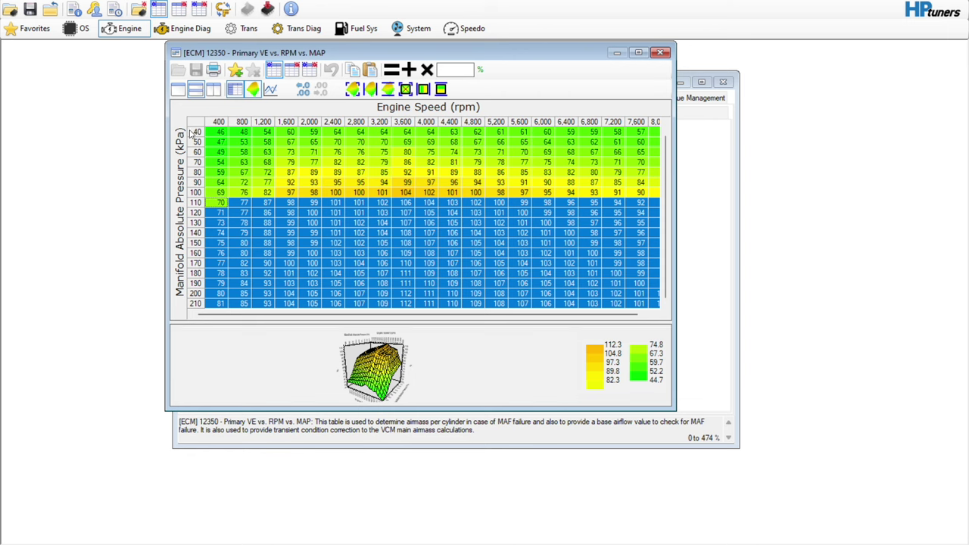
{"action": "left_click", "coordinate": [258, 174]}
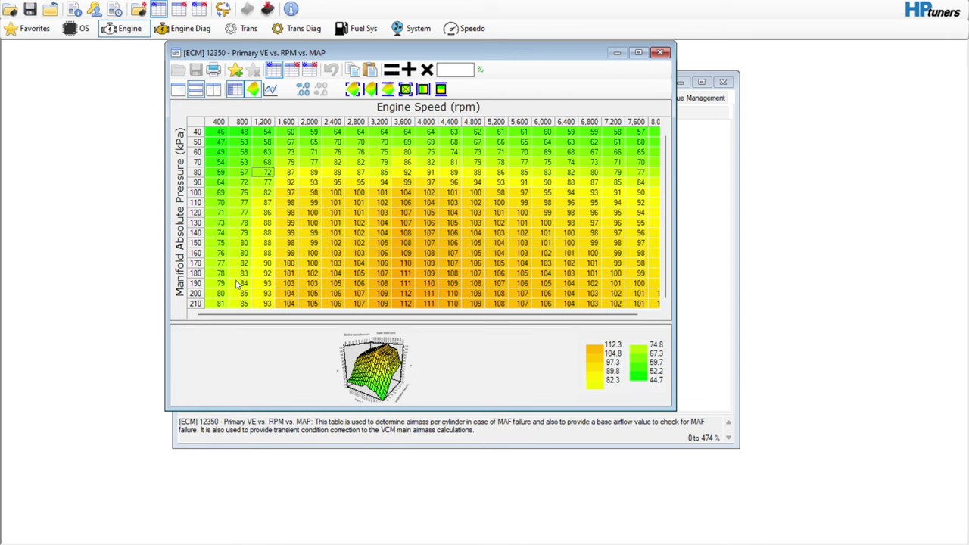
{"action": "left_click", "coordinate": [636, 541]}
- Multiply the Primary VE cells from 400 to 2,000 rpm and 30 to 90 kPa by 0.9, applied only once
{"action": "left_click_drag", "start_coordinate": [312, 184], "coordinate": [197, 115]}
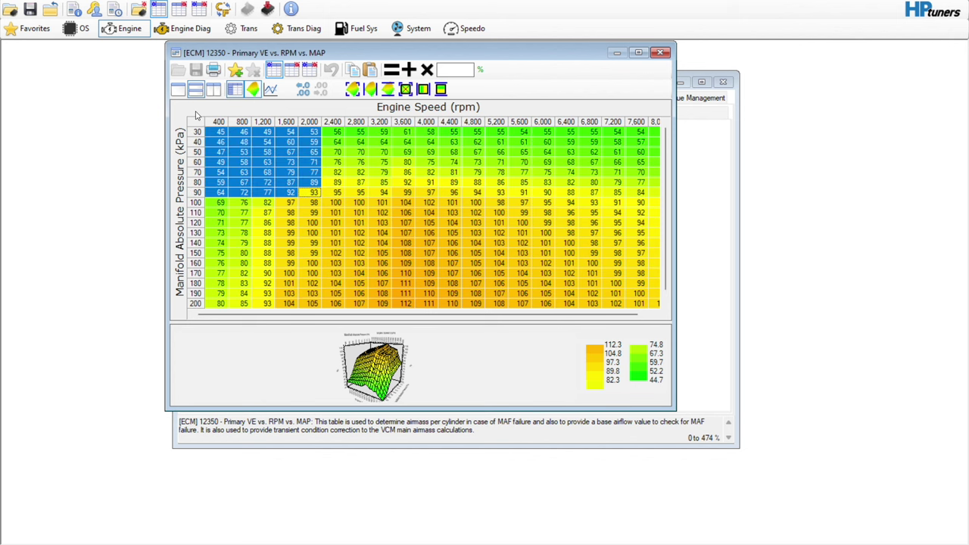
{"action": "left_click", "coordinate": [452, 69]}
{"action": "type", "text": "9"}
{"action": "left_click", "coordinate": [428, 70]}
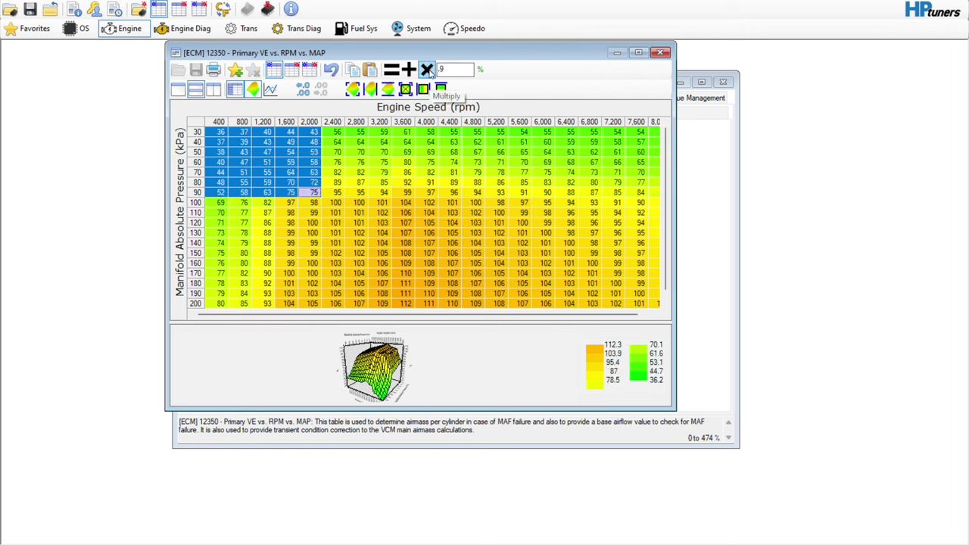
{"action": "left_click", "coordinate": [331, 71]}
{"action": "left_click", "coordinate": [313, 143]}
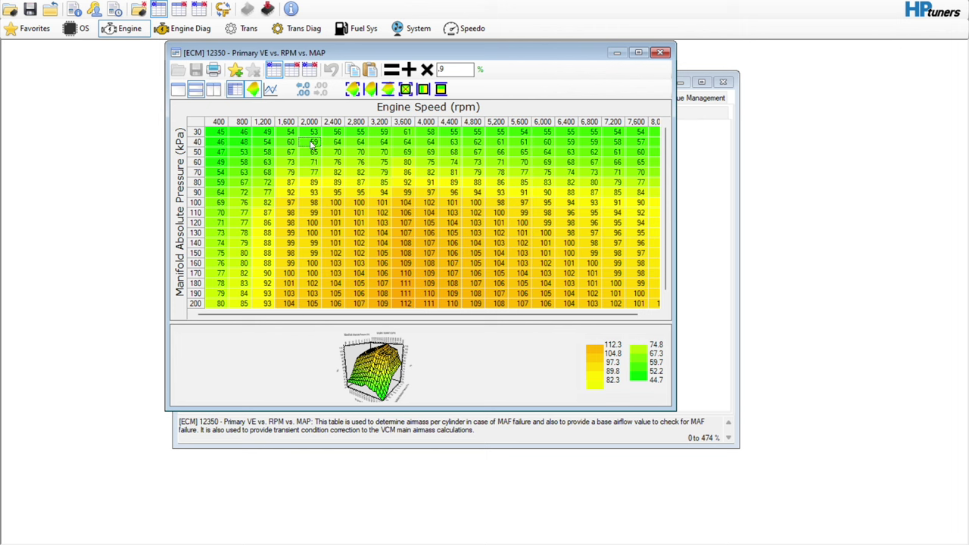
{"action": "left_click_drag", "start_coordinate": [213, 134], "coordinate": [314, 193]}
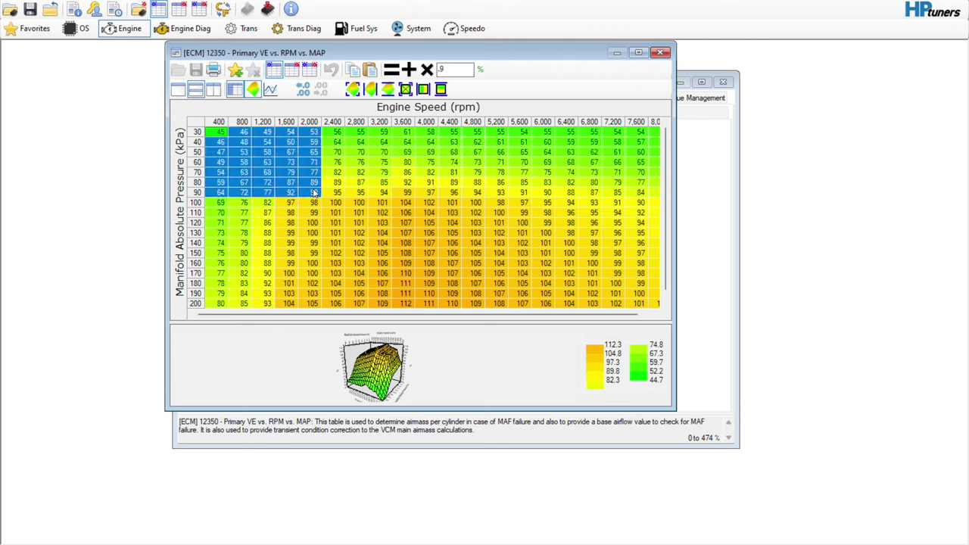
{"action": "left_click", "coordinate": [427, 69]}
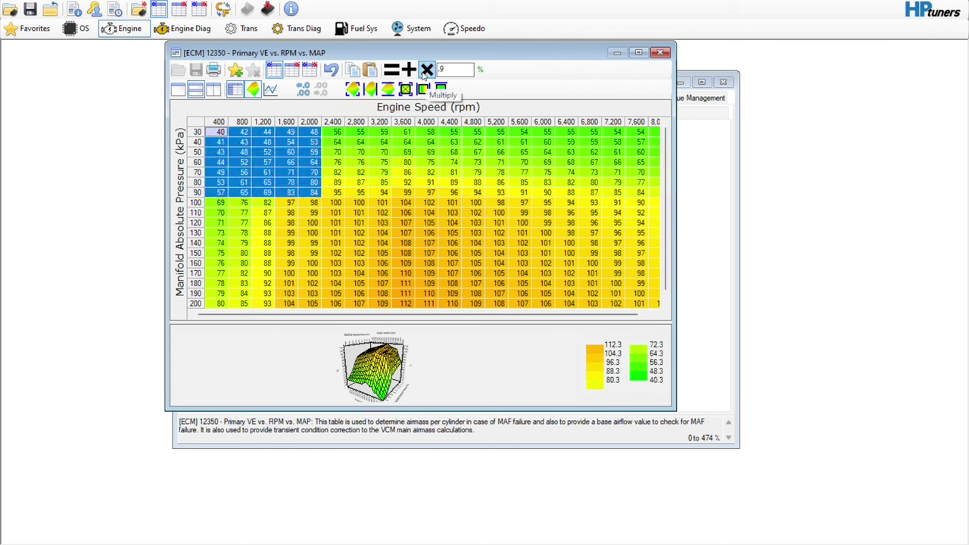
- Interpolate Primary VE horizontally across 2,000–2,800 rpm at 30–90 kPa, and vertically across 90–110 kPa at 400–2,400 rpm
{"action": "left_click", "coordinate": [357, 162]}
{"action": "left_click_drag", "start_coordinate": [321, 135], "coordinate": [359, 194]}
{"action": "left_click", "coordinate": [424, 89]}
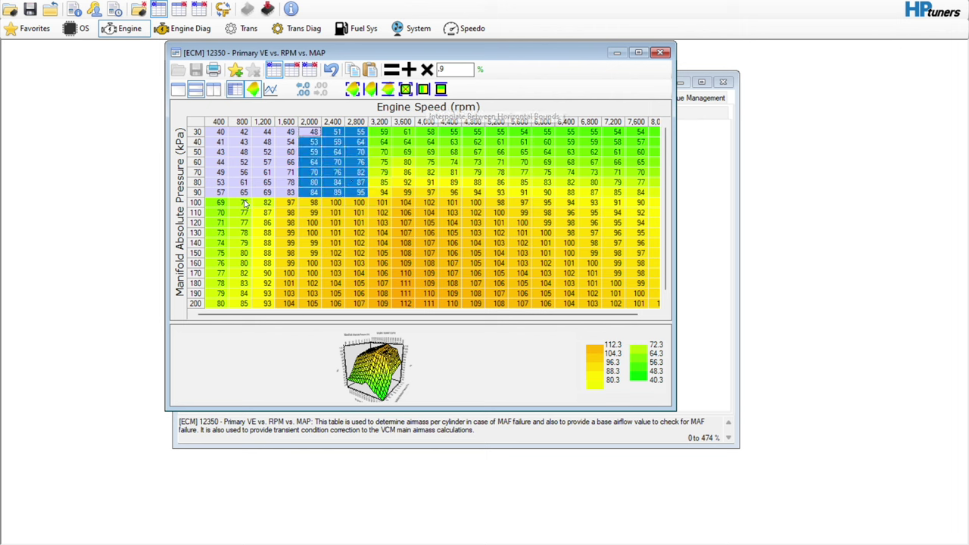
{"action": "left_click_drag", "start_coordinate": [218, 194], "coordinate": [338, 219]}
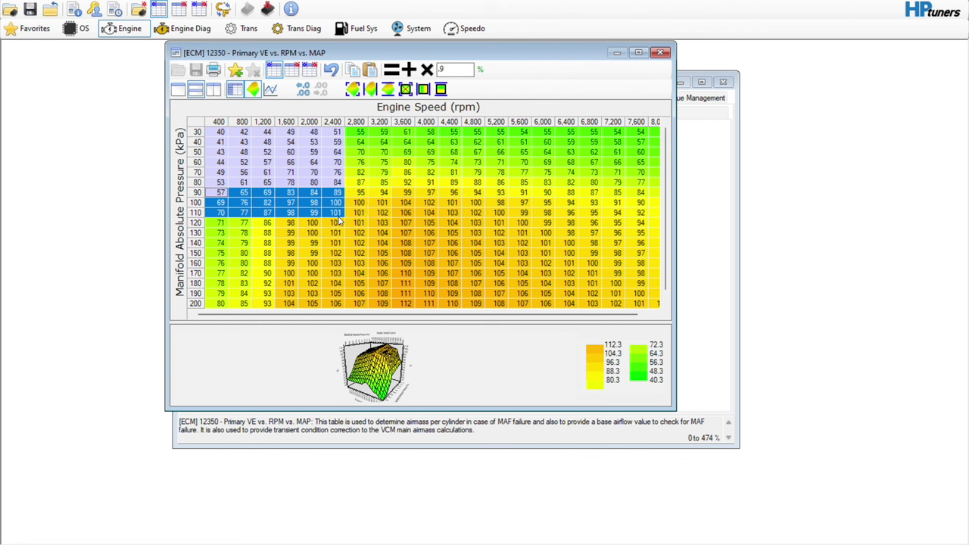
{"action": "left_click", "coordinate": [441, 90]}
{"action": "left_click", "coordinate": [407, 194]}
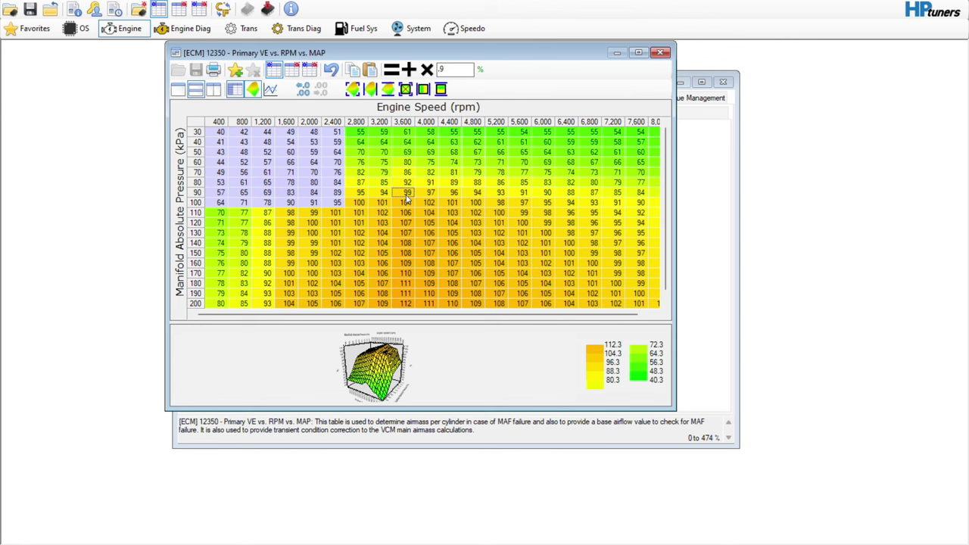
- Enlarge and rotate the Primary VE 3D surface, and examine it while moving the selected cell toward higher pressures and engine speeds
{"action": "left_click_drag", "start_coordinate": [369, 319], "coordinate": [368, 189]}
{"action": "left_click", "coordinate": [427, 331]}
{"action": "left_click", "coordinate": [415, 312]}
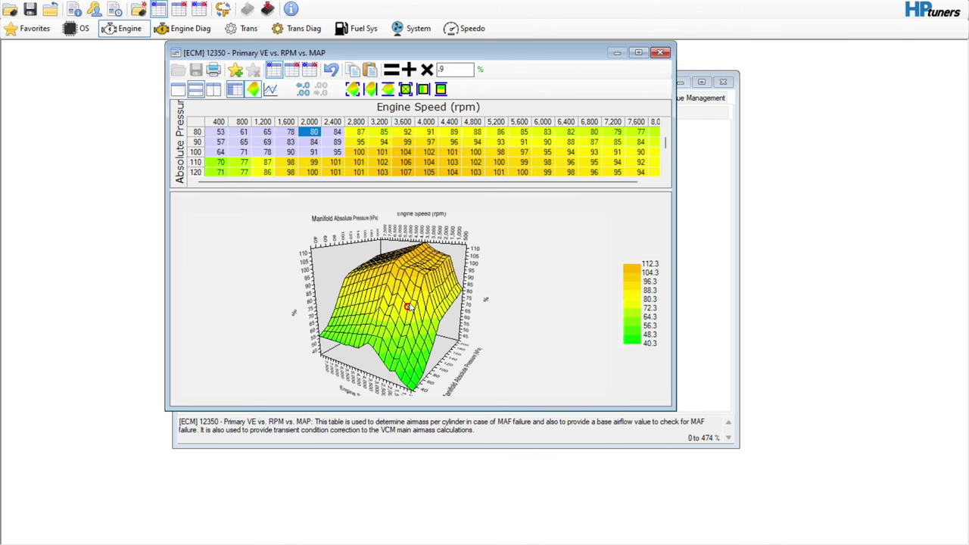
{"action": "mouse_move", "coordinate": [415, 312]}
{"action": "left_mouse_down"}
{"action": "mouse_move", "coordinate": [454, 299]}
{"action": "mouse_move", "coordinate": [415, 312]}
{"action": "left_mouse_up"}
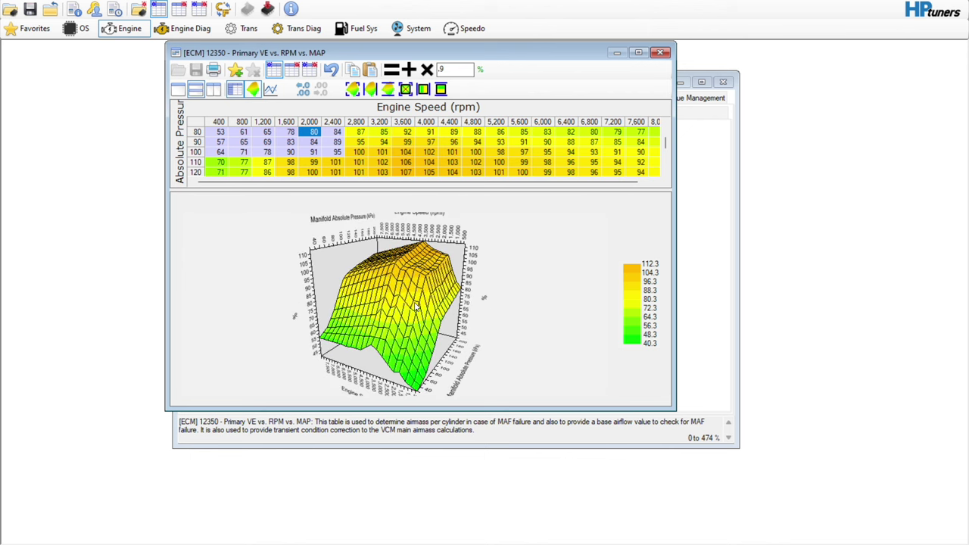
{"action": "key", "text": "Down"}
{"action": "key", "text": "Down"}
{"action": "key", "text": "Down"}
{"action": "key", "text": "Down"}
{"action": "key", "text": "Down"}
{"action": "key", "text": "Down"}
{"action": "key", "text": "Down"}
{"action": "key", "text": "Down"}
{"action": "key", "text": "Down"}
{"action": "key", "text": "Down"}
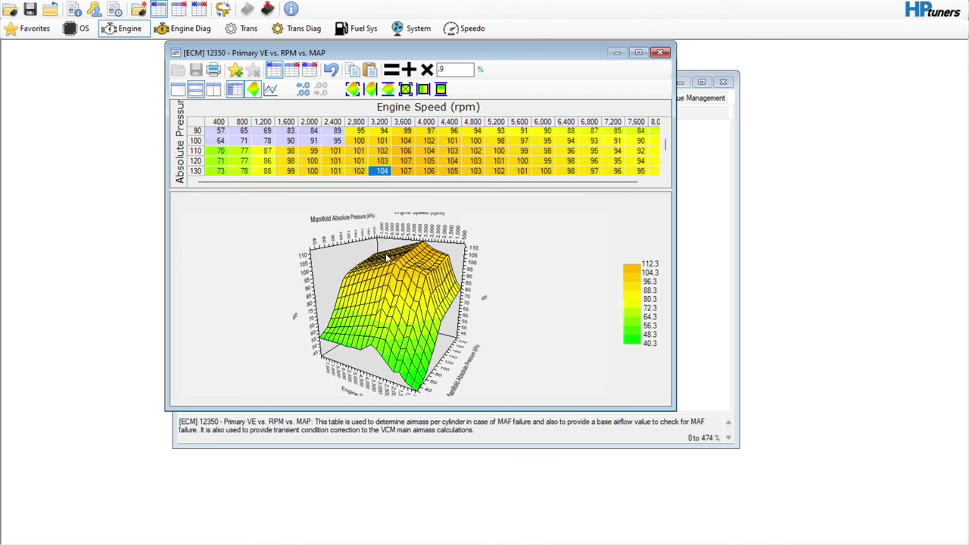
{"action": "key", "text": "Right"}
{"action": "key", "text": "Right"}
{"action": "key", "text": "Right"}
{"action": "key", "text": "Right"}
{"action": "key", "text": "Right"}
{"action": "key", "text": "Right"}
{"action": "key", "text": "Right"}
{"action": "key", "text": "Right"}
{"action": "key", "text": "Right"}
{"action": "key", "text": "Right"}
{"action": "key", "text": "Right"}
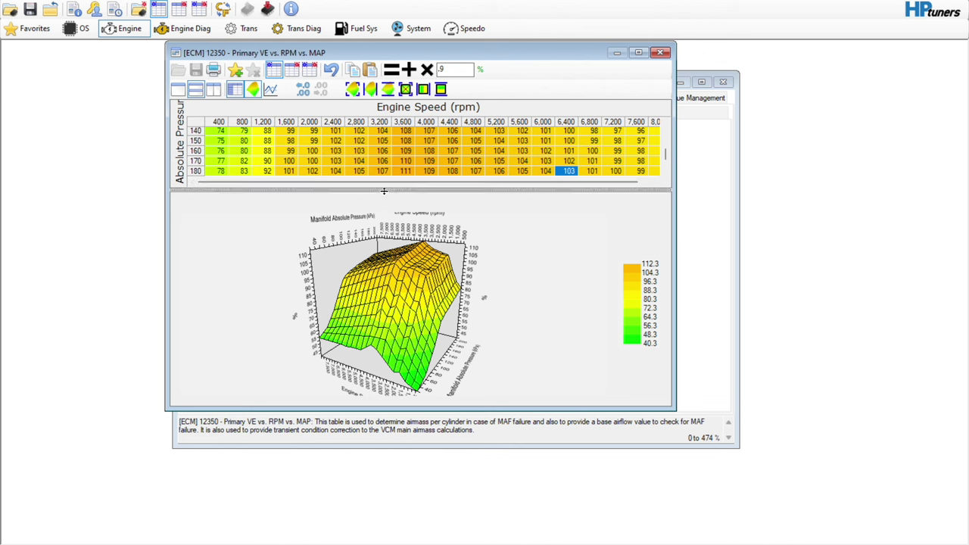
- Enlarge the Primary VE grid, and examine the log's Burst Knock graph and time chart at several points of the drive
{"action": "left_click_drag", "start_coordinate": [383, 191], "coordinate": [380, 262]}
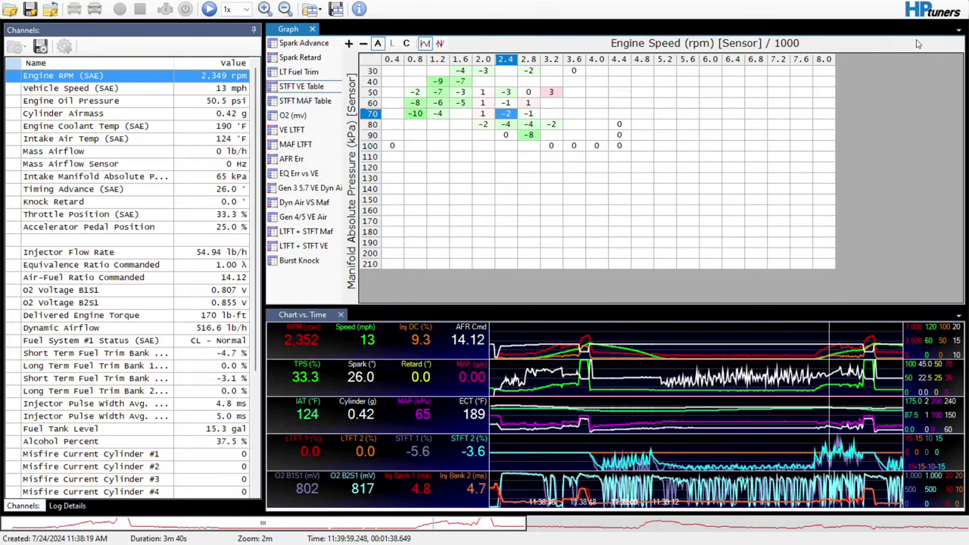
{"action": "left_click", "coordinate": [299, 261]}
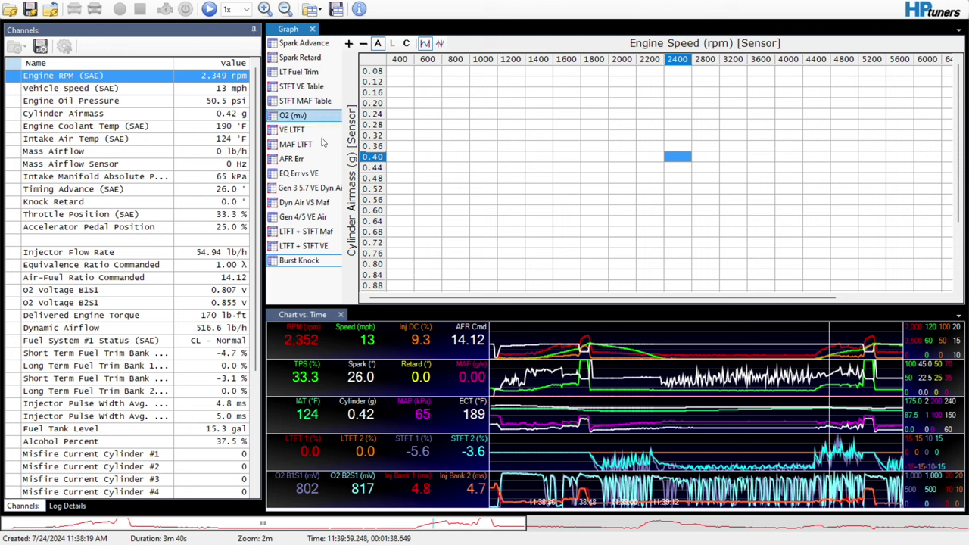
{"action": "left_click_drag", "start_coordinate": [464, 528], "coordinate": [415, 526]}
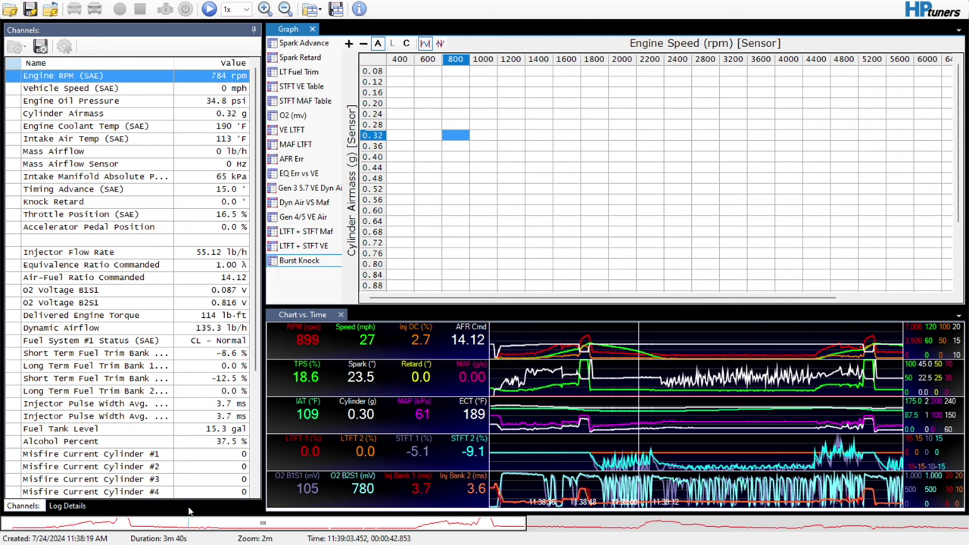
{"action": "key", "text": "Left"}
{"action": "key", "text": "Left"}
{"action": "key", "text": "Left"}
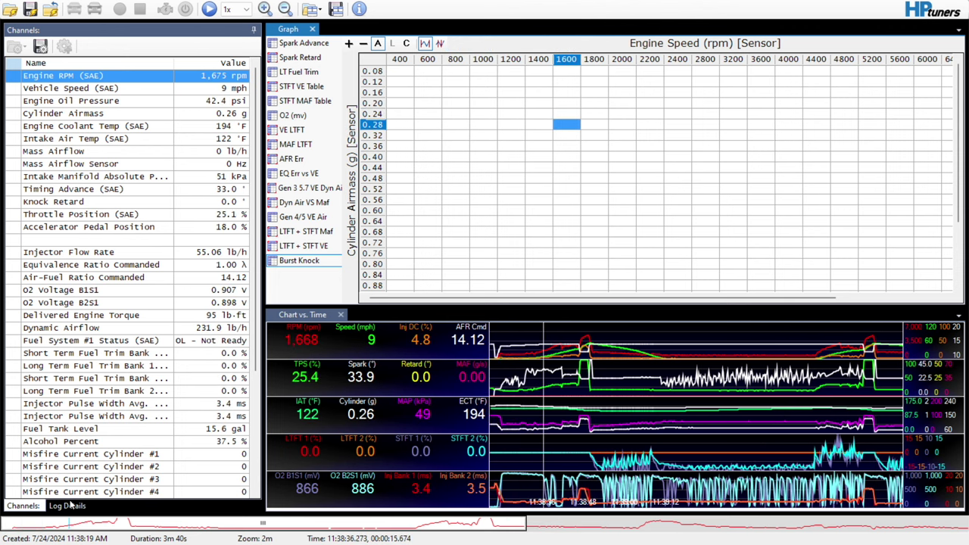
{"action": "left_click_drag", "start_coordinate": [75, 524], "coordinate": [776, 529]}
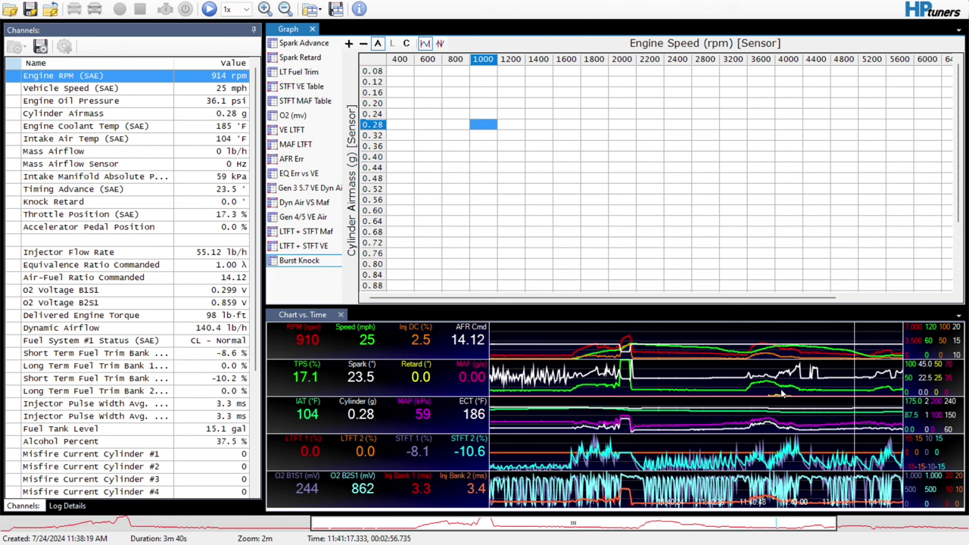
{"action": "left_click", "coordinate": [784, 402]}
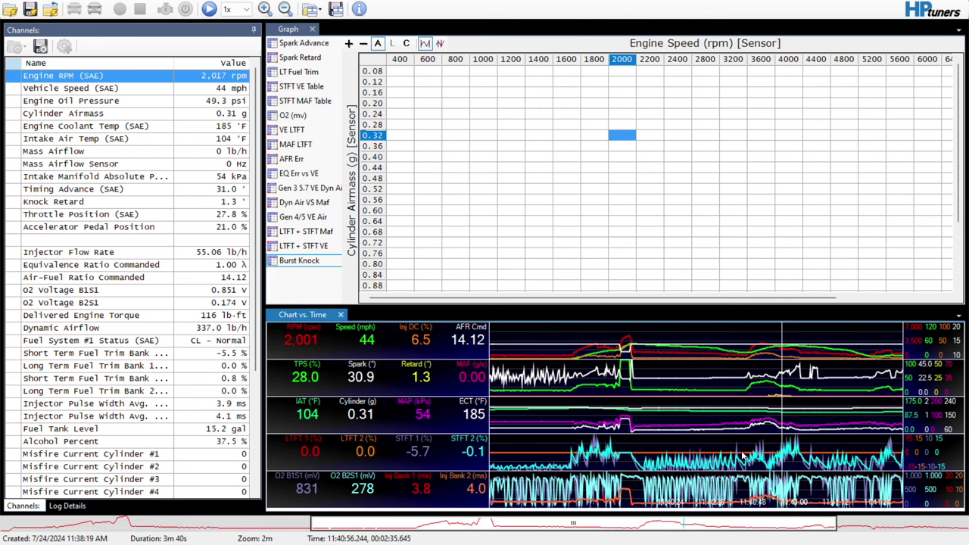
{"action": "left_click_drag", "start_coordinate": [733, 522], "coordinate": [177, 540]}
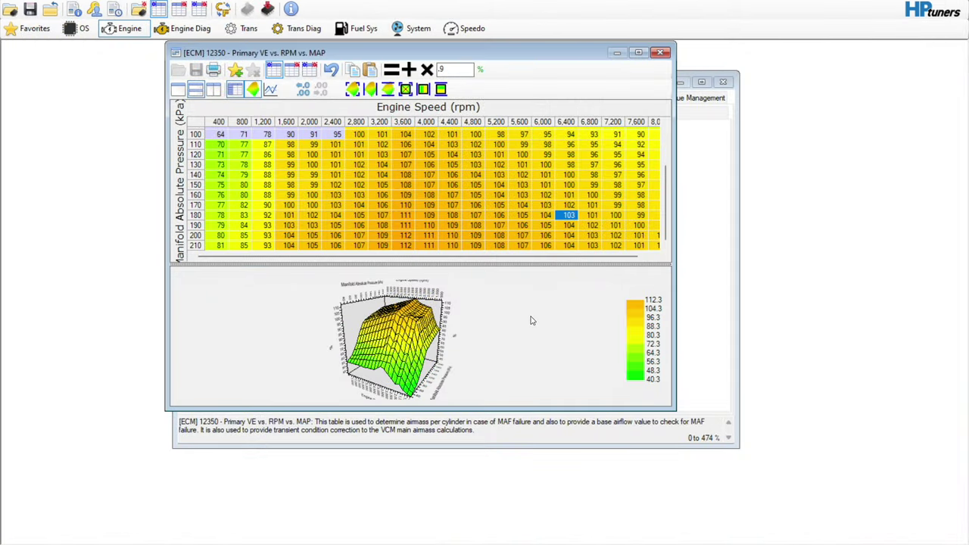
- Close the Primary VE table and review the current unsaved changes in the tune history
{"action": "left_click", "coordinate": [661, 53]}
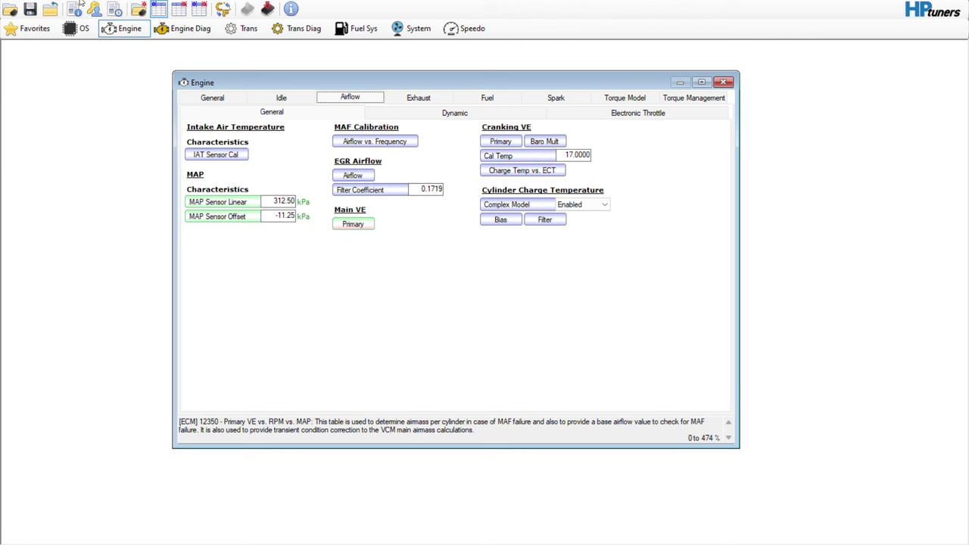
{"action": "left_click", "coordinate": [114, 9]}
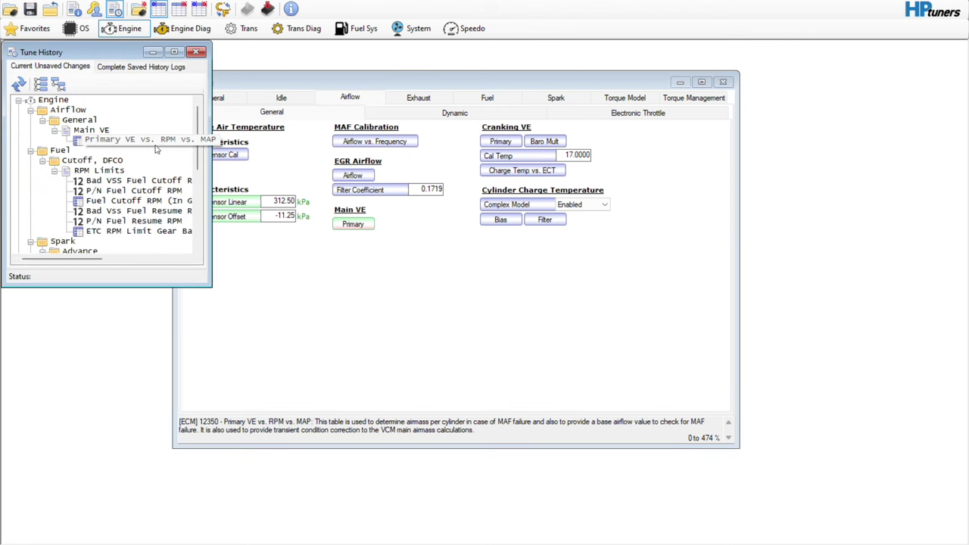
{"action": "left_click_drag", "start_coordinate": [211, 285], "coordinate": [454, 425]}
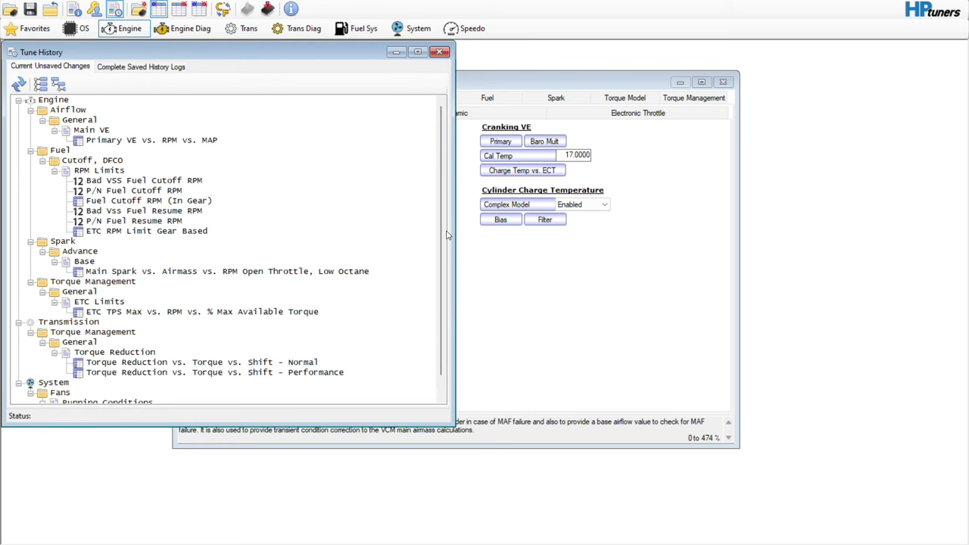
{"action": "scroll", "coordinate": [435, 234], "scroll_direction": "down", "scroll_amount": 1}
{"action": "scroll", "coordinate": [435, 233], "scroll_direction": "up", "scroll_amount": 1}
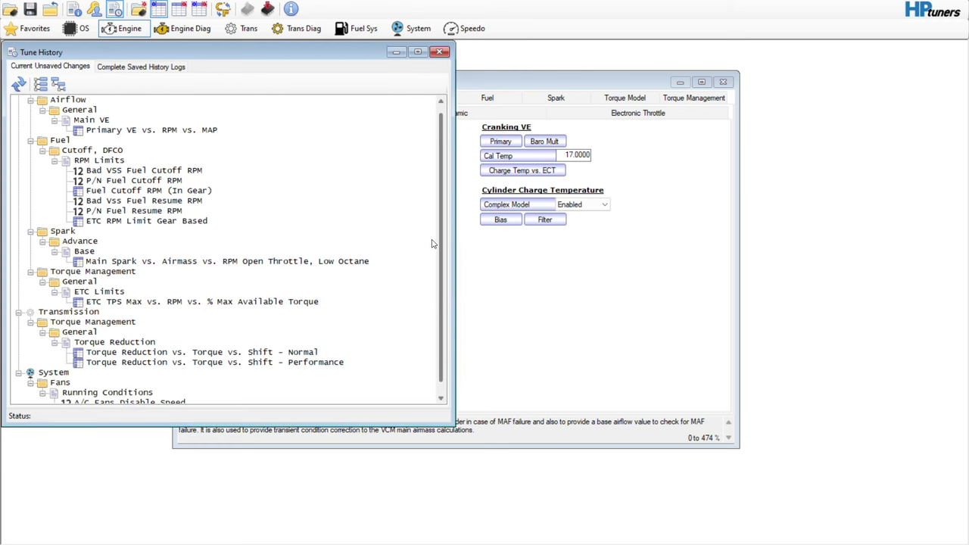
{"action": "left_click", "coordinate": [440, 52]}
- Examine the In Drive idle spark advance table in the engine's Spark parameters and close it
{"action": "left_click", "coordinate": [296, 98]}
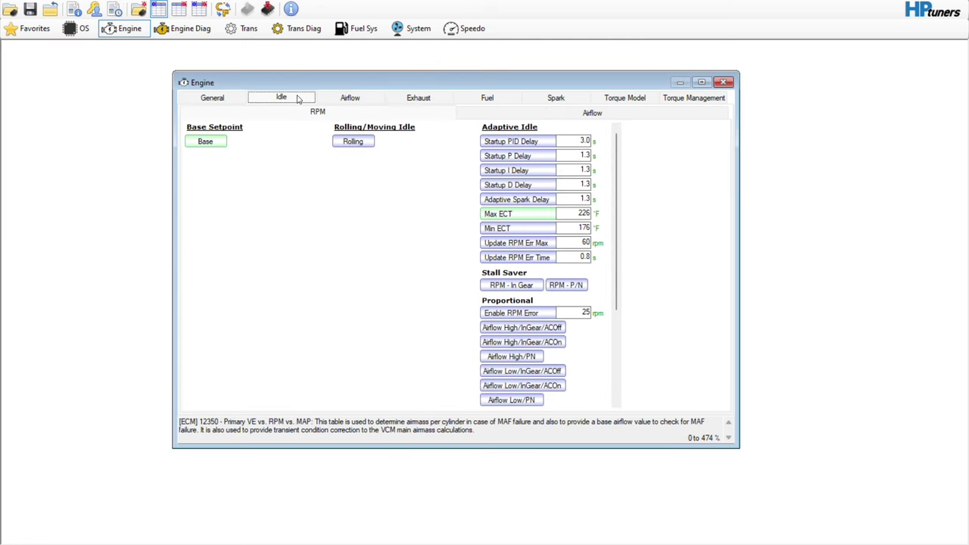
{"action": "left_click", "coordinate": [556, 97]}
{"action": "left_click", "coordinate": [507, 143]}
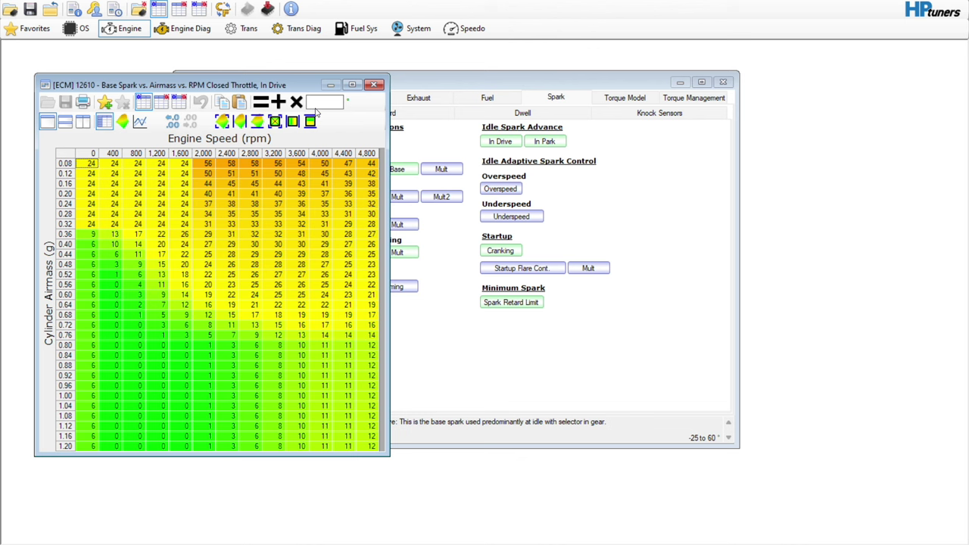
{"action": "left_click", "coordinate": [375, 86]}
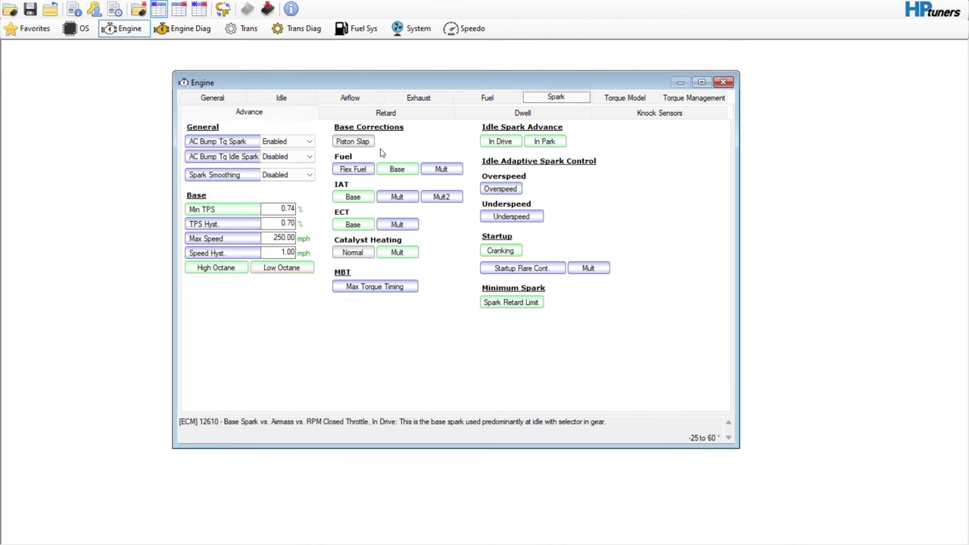
- Look through the engine's Torque Model, Torque Management, Fuel, Exhaust and Airflow parameters
{"action": "left_click", "coordinate": [622, 98]}
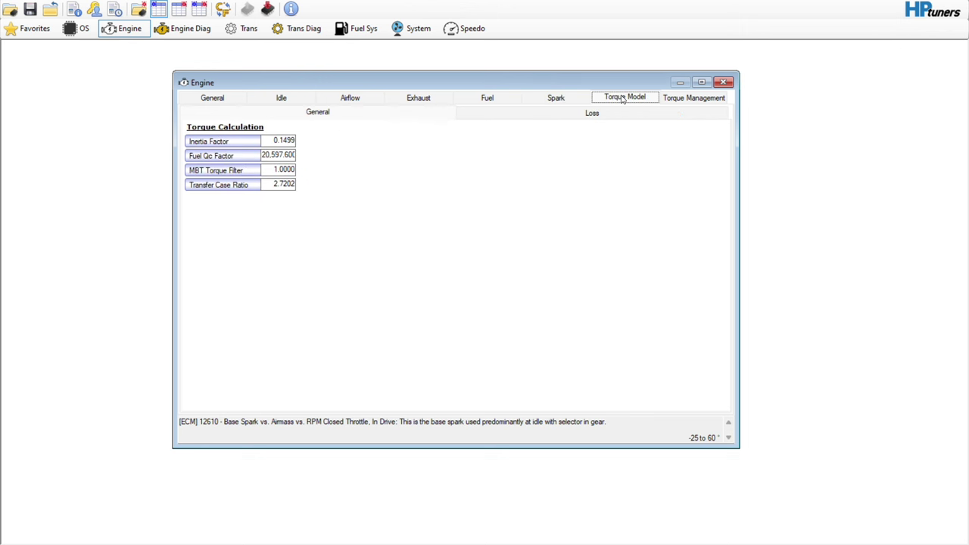
{"action": "left_click", "coordinate": [695, 98]}
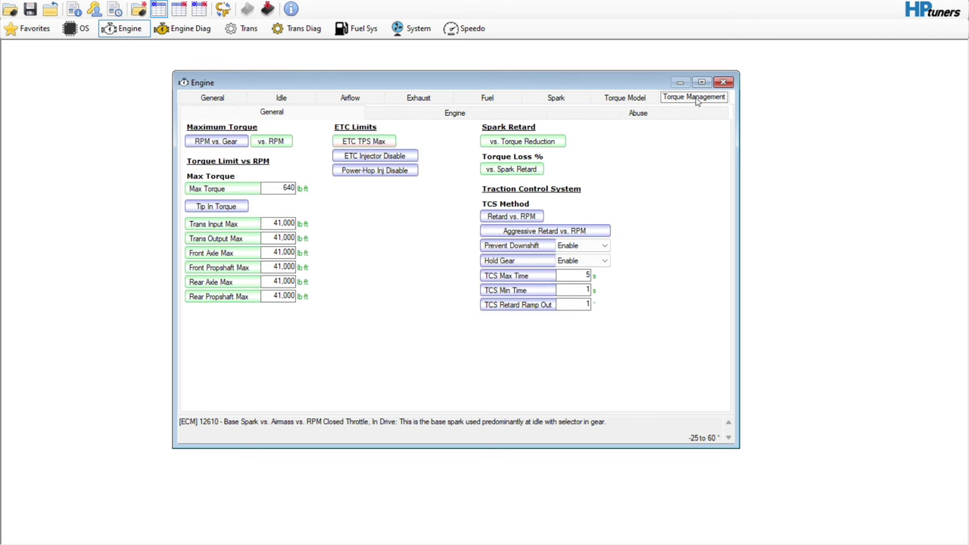
{"action": "left_click", "coordinate": [504, 100]}
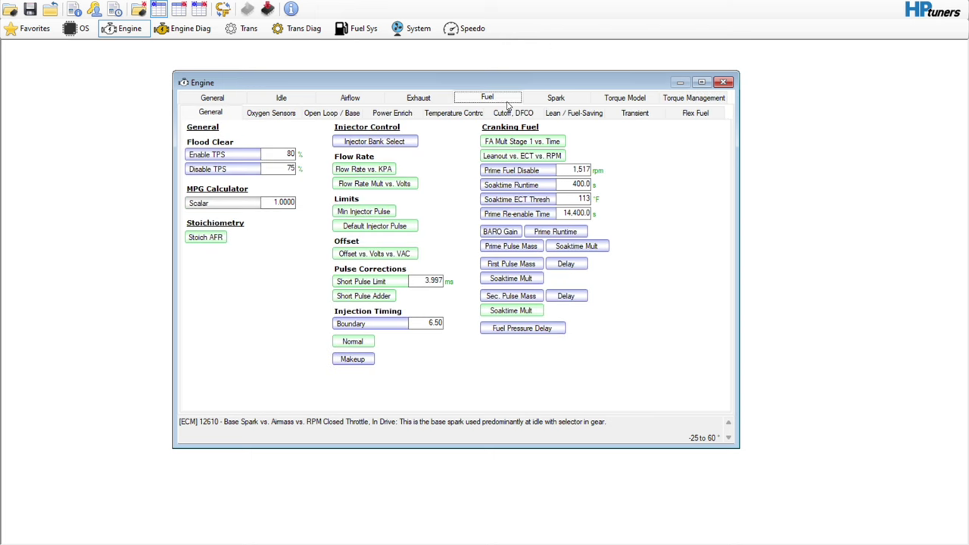
{"action": "left_click", "coordinate": [439, 100]}
{"action": "left_click", "coordinate": [366, 100]}
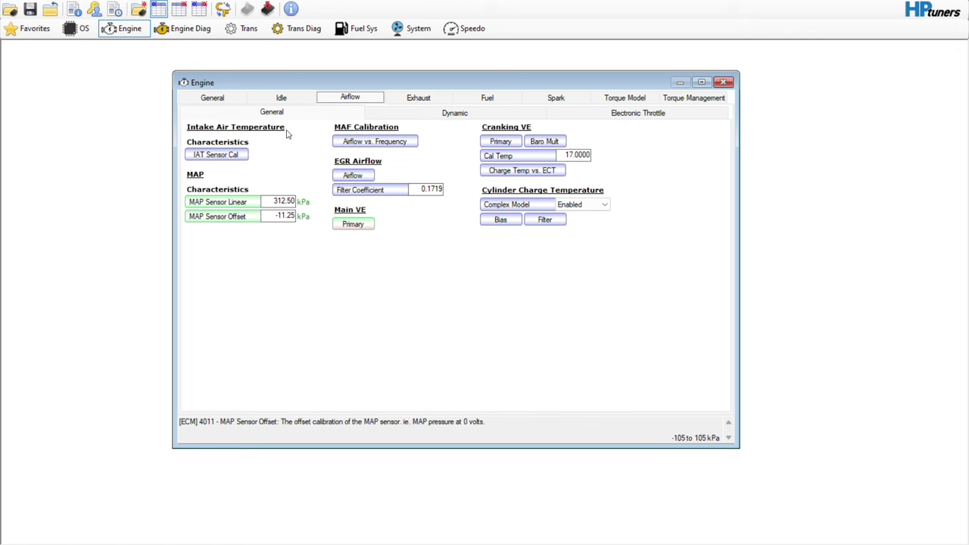
- Examine the dynamic airflow settings, the airflow diagnostics, and the electronic throttle, idle and general engine parameters
{"action": "left_click", "coordinate": [397, 113]}
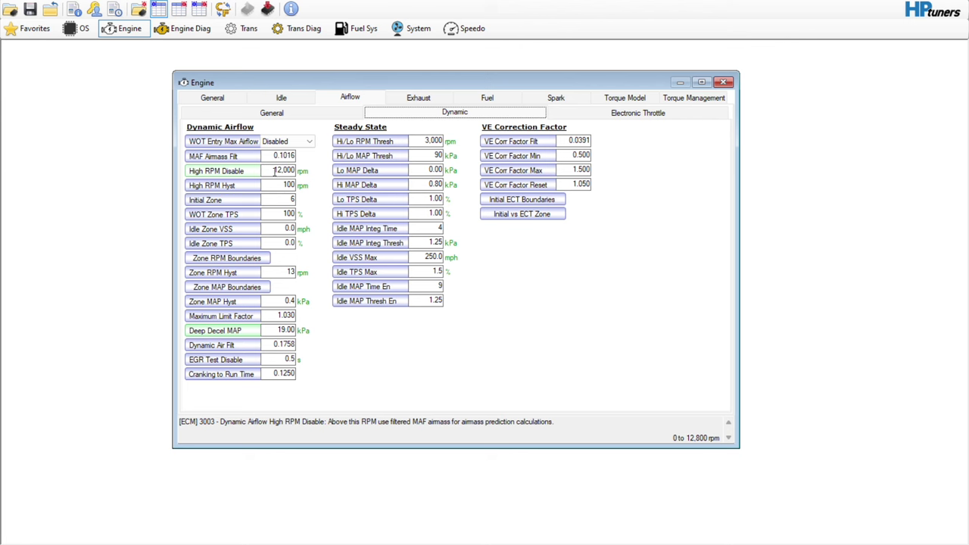
{"action": "left_click", "coordinate": [186, 28]}
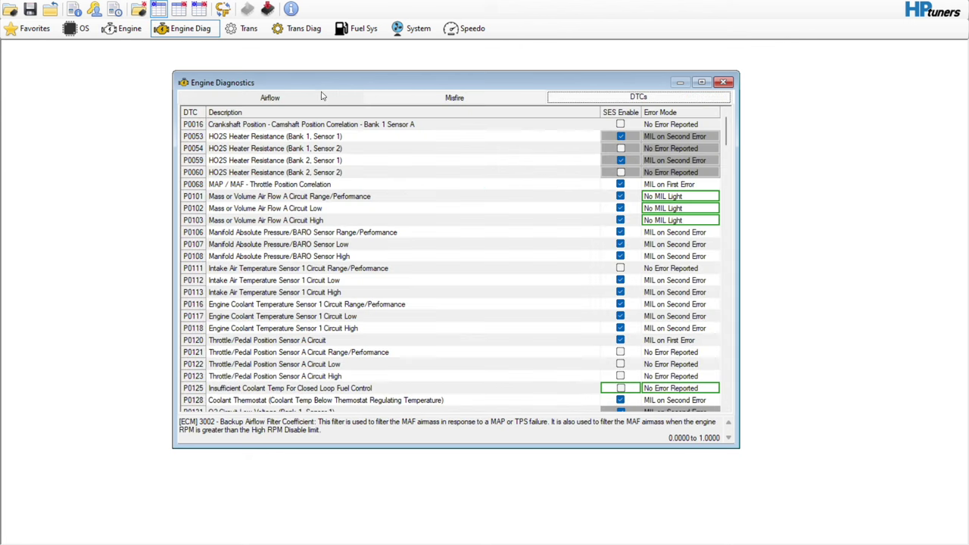
{"action": "left_click", "coordinate": [309, 102]}
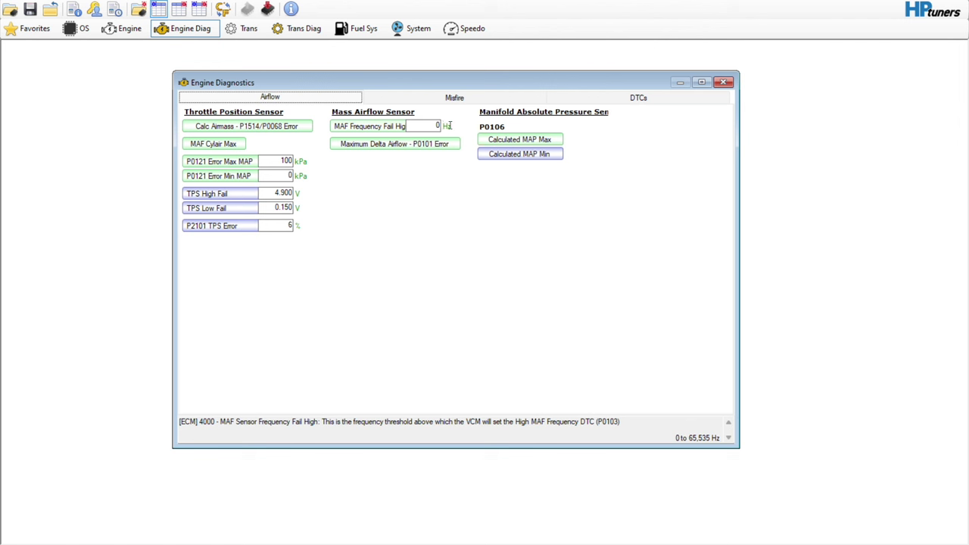
{"action": "left_click", "coordinate": [123, 28]}
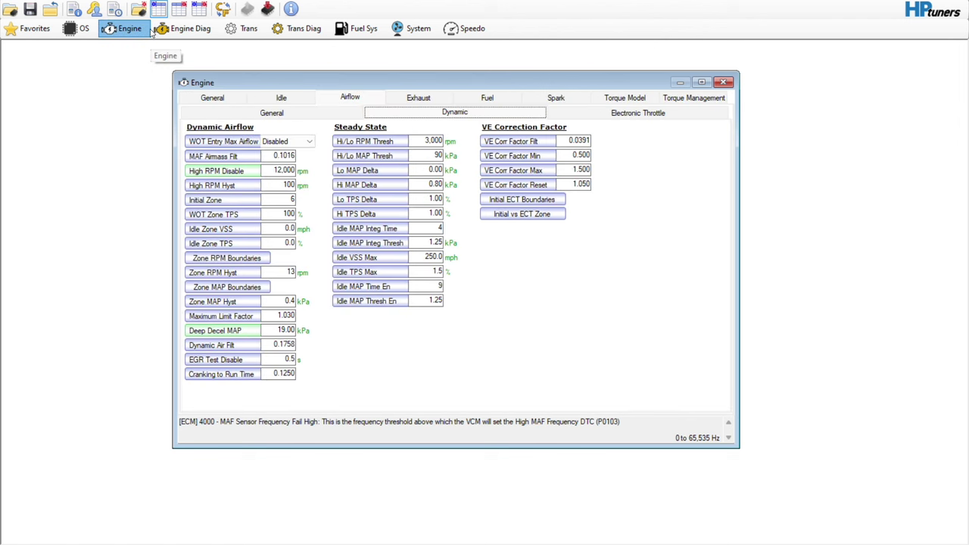
{"action": "left_click", "coordinate": [579, 116]}
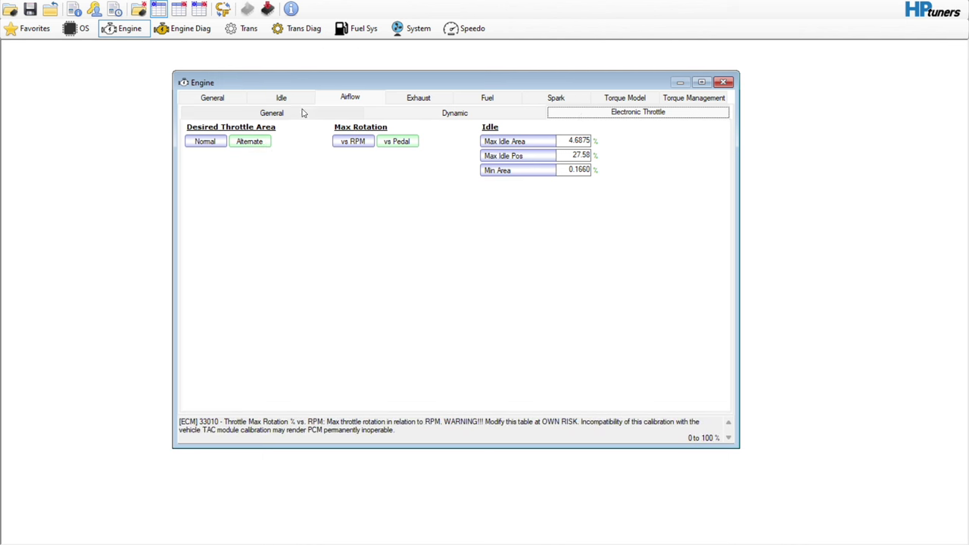
{"action": "left_click", "coordinate": [279, 100]}
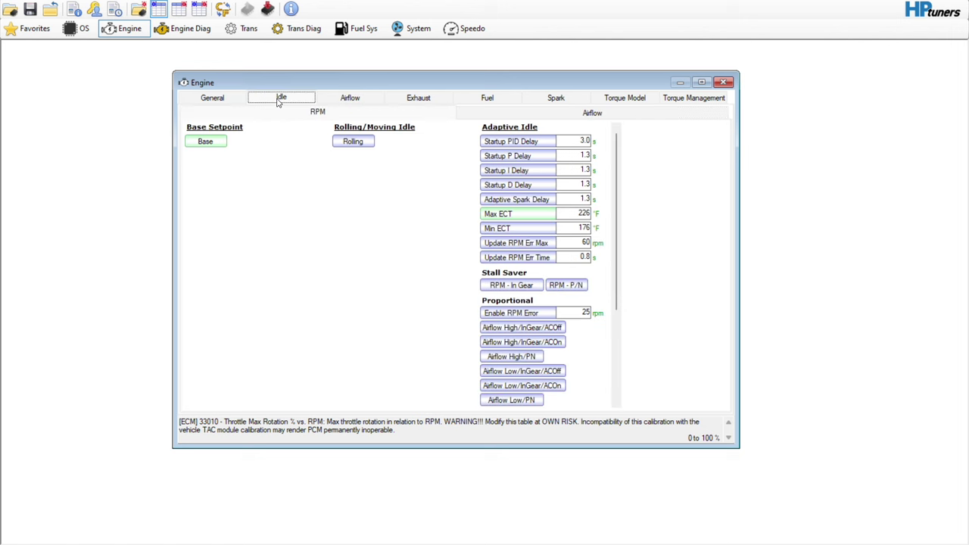
{"action": "left_click", "coordinate": [222, 99]}
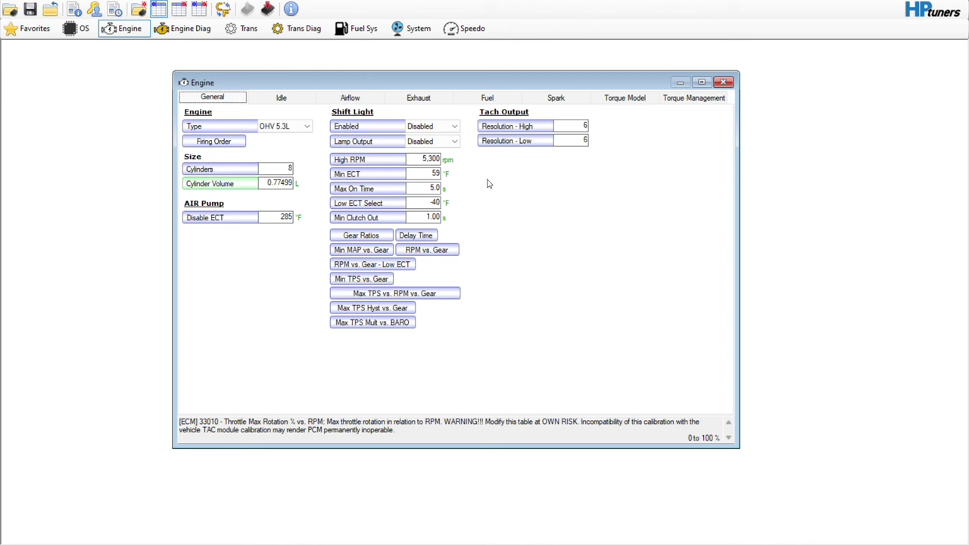
- Open the transmission's Normal shift speed table and set the 1->2 shift at 0% throttle to 11 mph
{"action": "left_click", "coordinate": [249, 28]}
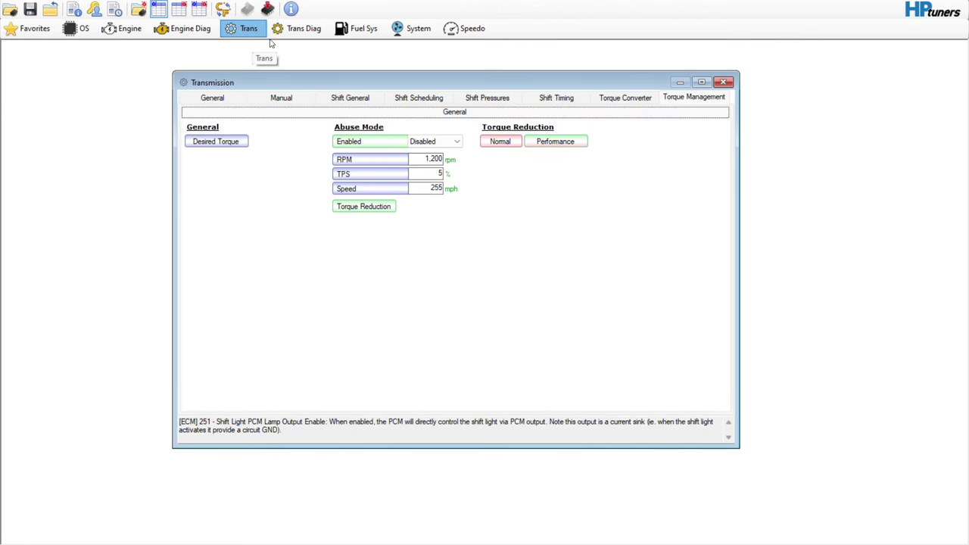
{"action": "left_click", "coordinate": [433, 98]}
{"action": "left_click", "coordinate": [202, 141]}
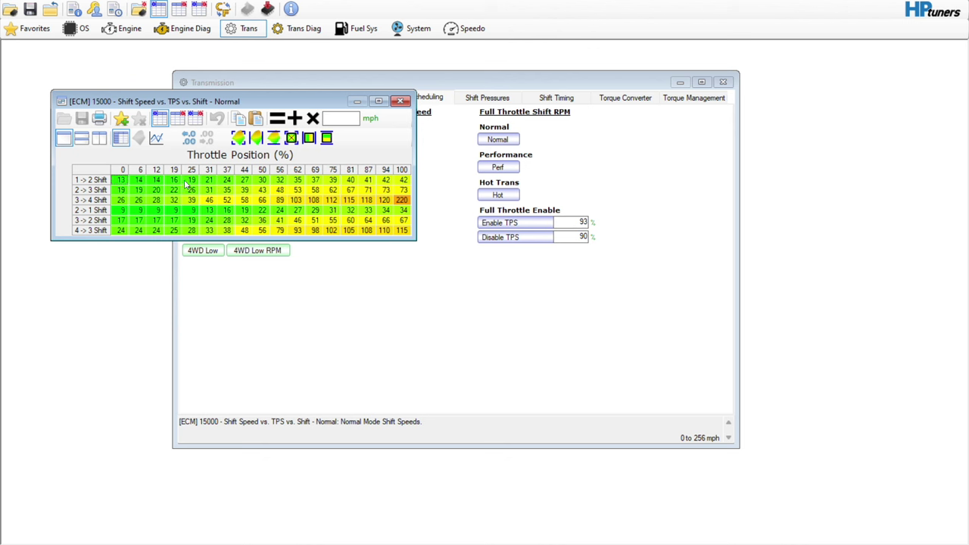
{"action": "left_click", "coordinate": [121, 181]}
{"action": "type", "text": "11"}
- Lower the Normal 1->2 shift speeds by 3 mph from 19% to 62% throttle
{"action": "left_click_drag", "start_coordinate": [192, 180], "coordinate": [294, 182]}
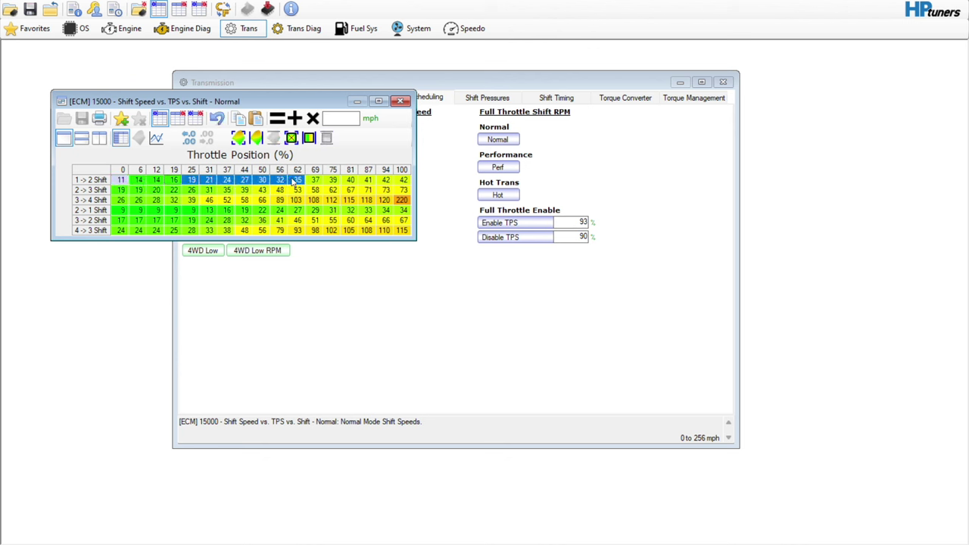
{"action": "left_click_drag", "start_coordinate": [294, 182], "coordinate": [345, 123]}
{"action": "left_click", "coordinate": [345, 123]}
{"action": "type", "text": "-3"}
{"action": "left_click", "coordinate": [294, 118]}
{"action": "left_click", "coordinate": [244, 202]}
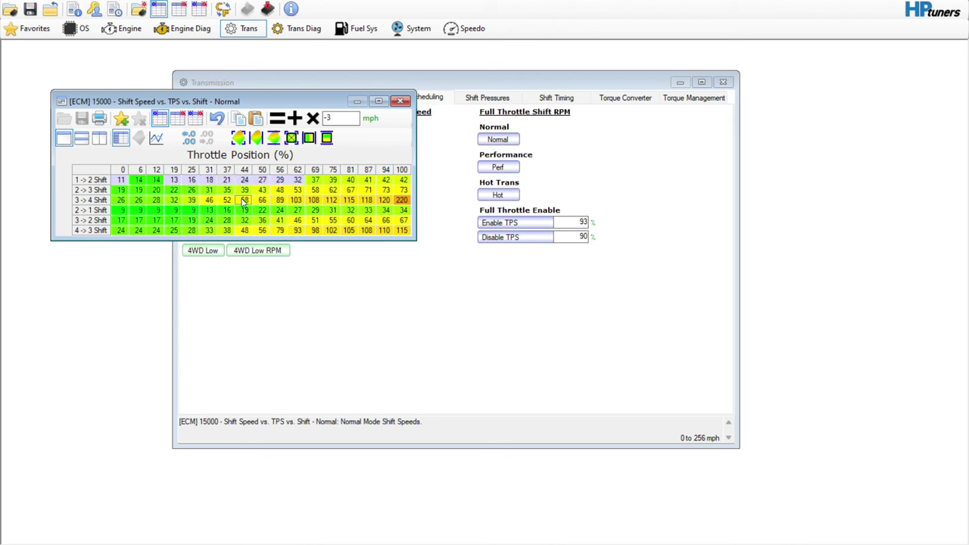
- Interpolate the Normal 1->2 shift speeds between 0% and 19% throttle
{"action": "left_click_drag", "start_coordinate": [121, 181], "coordinate": [174, 180]}
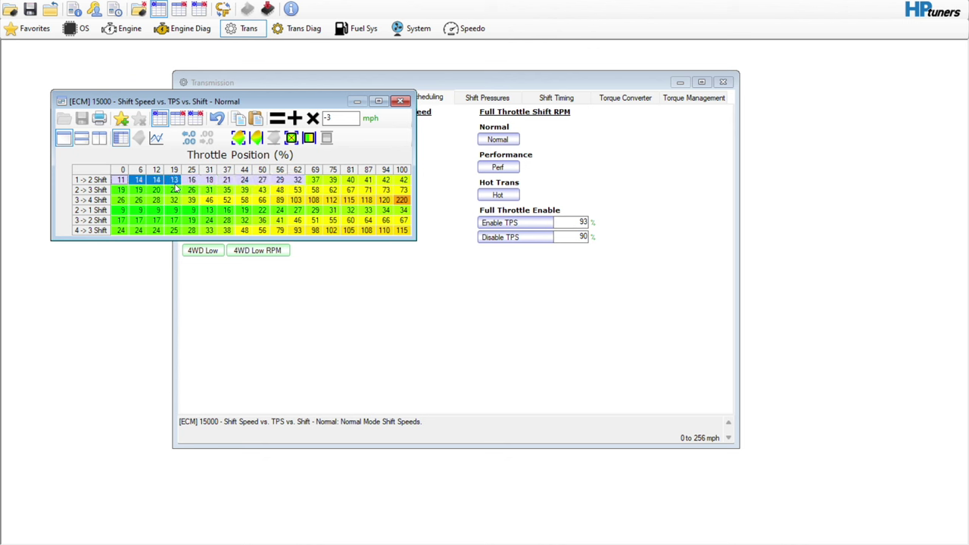
{"action": "left_click", "coordinate": [326, 137]}
{"action": "left_click", "coordinate": [303, 191]}
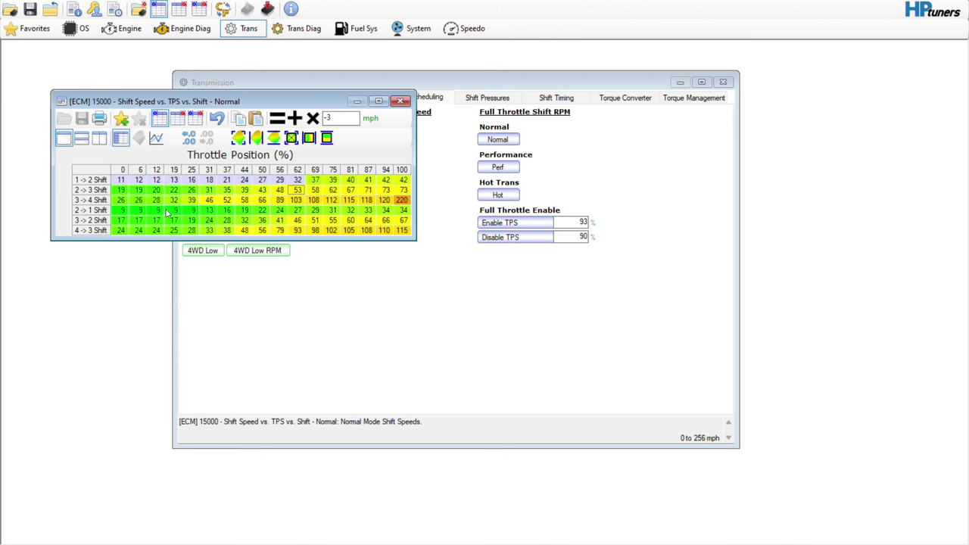
- Lower the Normal 2->1 shift speeds by 2 mph from 19% to 62% throttle
{"action": "left_click_drag", "start_coordinate": [188, 211], "coordinate": [247, 217]}
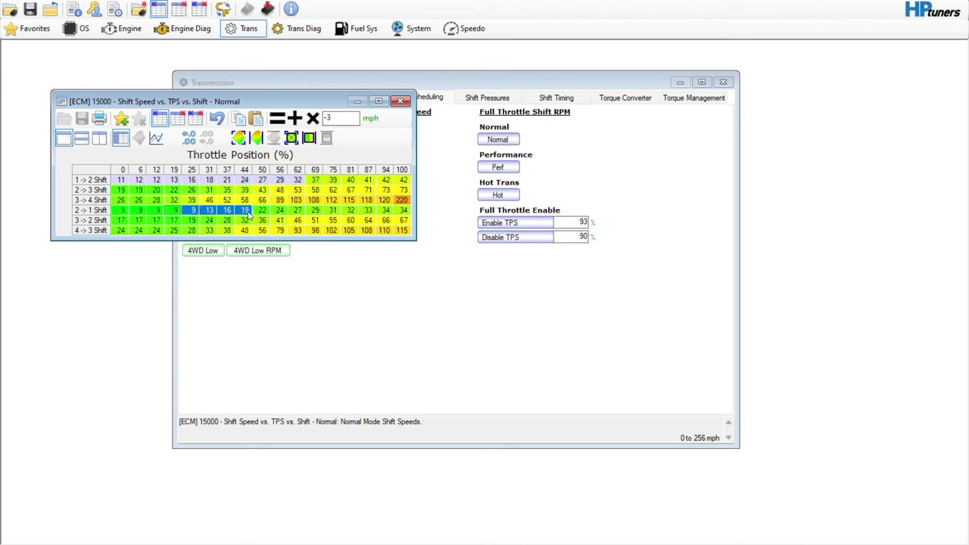
{"action": "left_click_drag", "start_coordinate": [248, 217], "coordinate": [297, 219]}
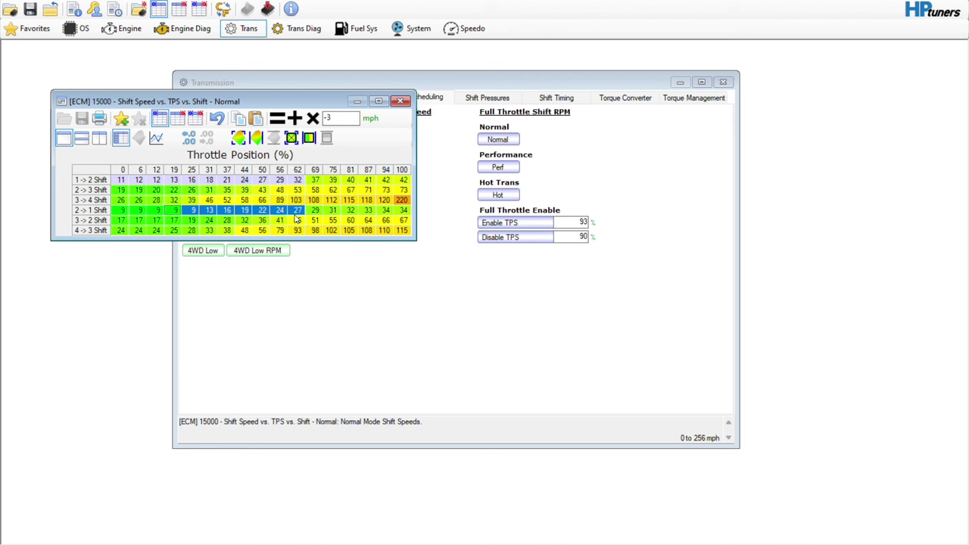
{"action": "double_click", "coordinate": [337, 118]}
{"action": "type", "text": "2"}
{"action": "left_click", "coordinate": [295, 118]}
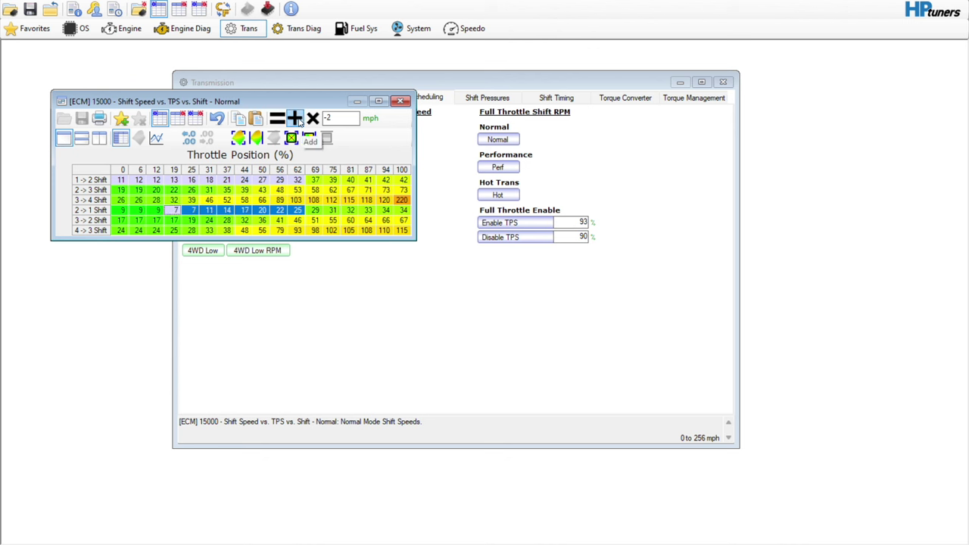
{"action": "left_click", "coordinate": [120, 210]}
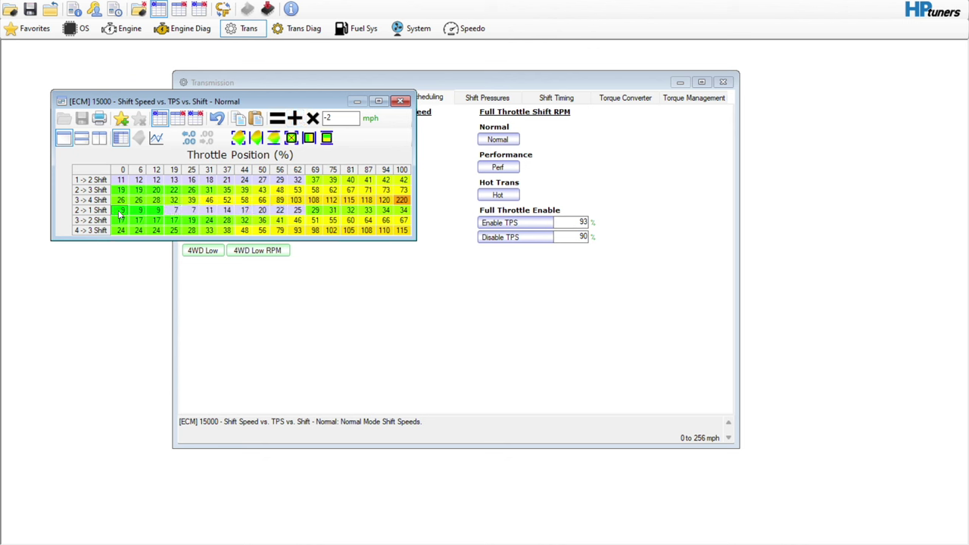
- Set the Normal 2->1 shift speeds at 19% and 25% throttle to 9 mph
{"action": "left_click_drag", "start_coordinate": [123, 211], "coordinate": [174, 211]}
{"action": "double_click", "coordinate": [174, 211]}
{"action": "type", "text": "9"}
{"action": "key", "text": "Tab"}
{"action": "type", "text": "9"}
- Set the Normal 2->1 shift speeds from 0% to 12% throttle to 7 mph
{"action": "double_click", "coordinate": [122, 211]}
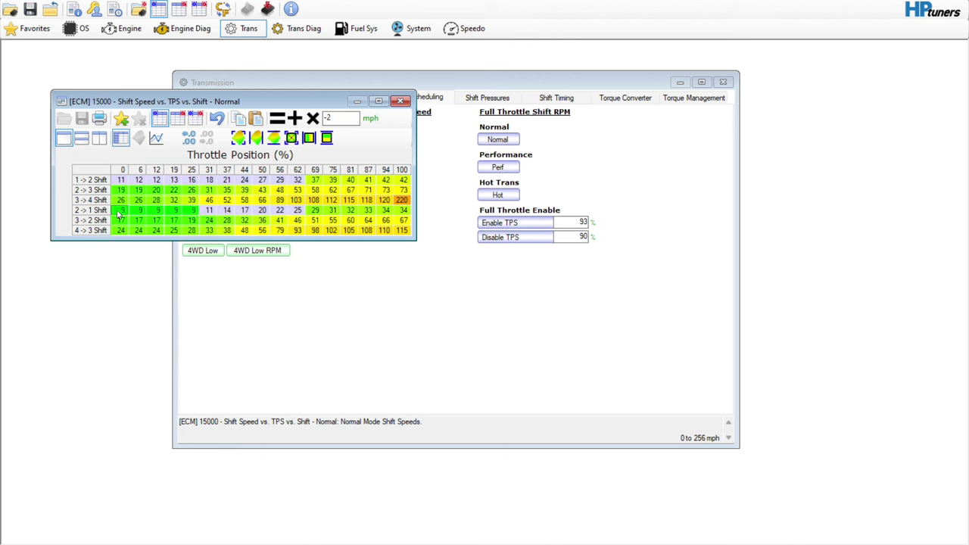
{"action": "left_click", "coordinate": [157, 210], "text": "shift"}
{"action": "double_click", "coordinate": [352, 118]}
{"action": "type", "text": "7"}
{"action": "left_click", "coordinate": [277, 120]}
{"action": "left_click", "coordinate": [256, 199]}
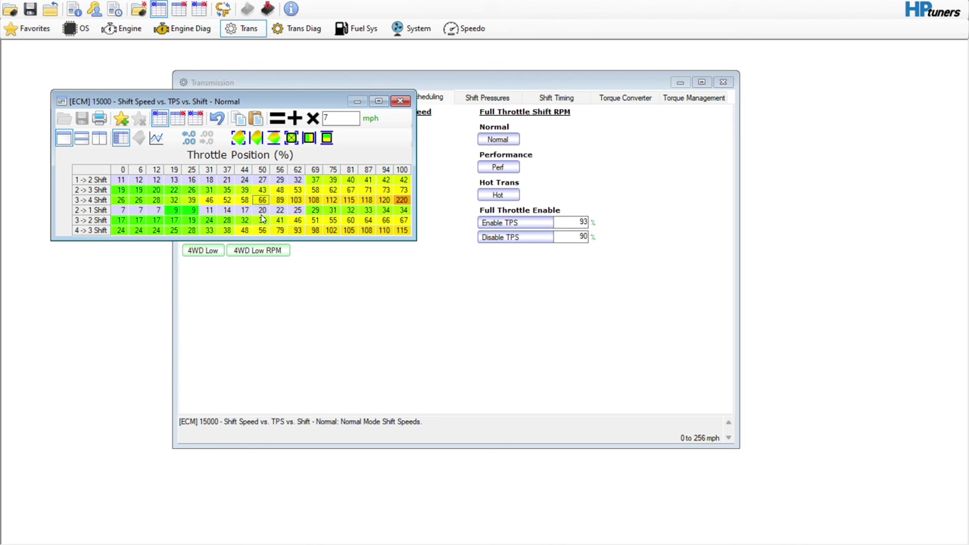
- Copy the entire Normal shift speed table into the Performance part-throttle shift speed table, and close the table
{"action": "left_click", "coordinate": [103, 171]}
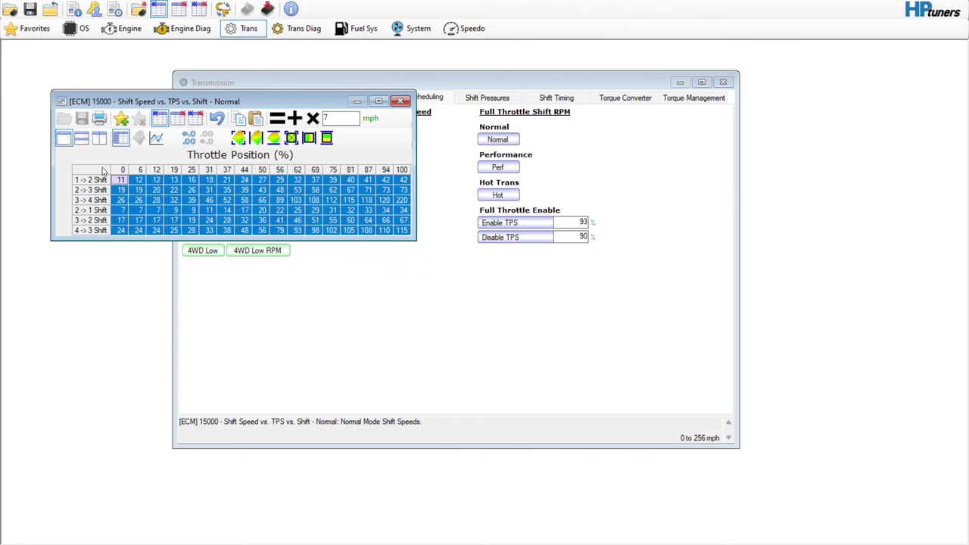
{"action": "right_click", "coordinate": [103, 171]}
{"action": "left_click", "coordinate": [401, 101]}
{"action": "left_click", "coordinate": [212, 165]}
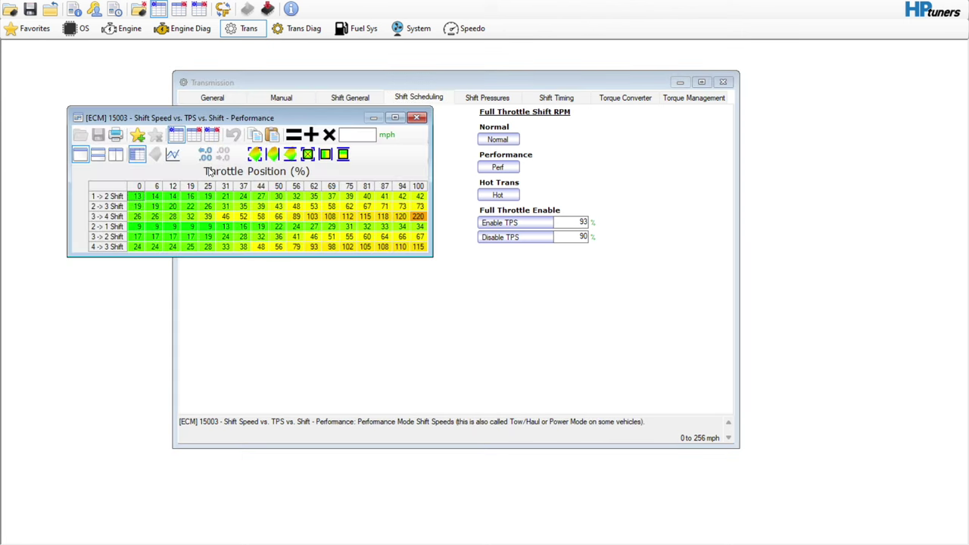
{"action": "left_click", "coordinate": [114, 186]}
{"action": "right_click", "coordinate": [114, 186]}
{"action": "left_click", "coordinate": [126, 221]}
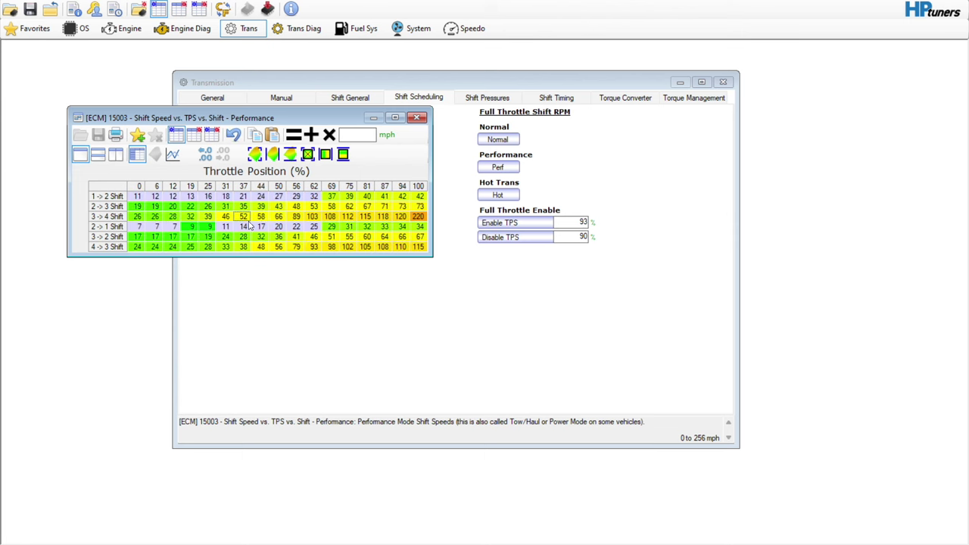
{"action": "left_click", "coordinate": [417, 117]}
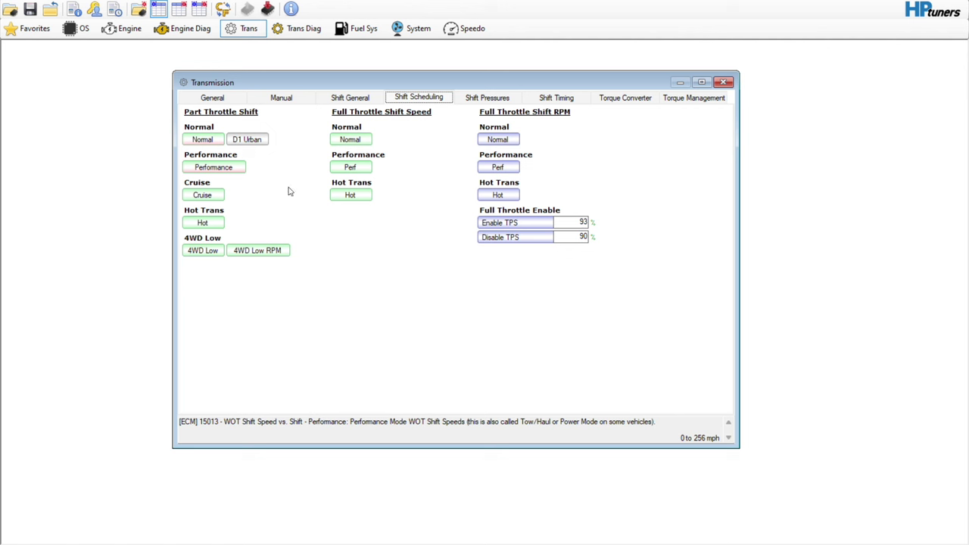
- Show the general engine settings and close the compare file
{"action": "left_click", "coordinate": [124, 29]}
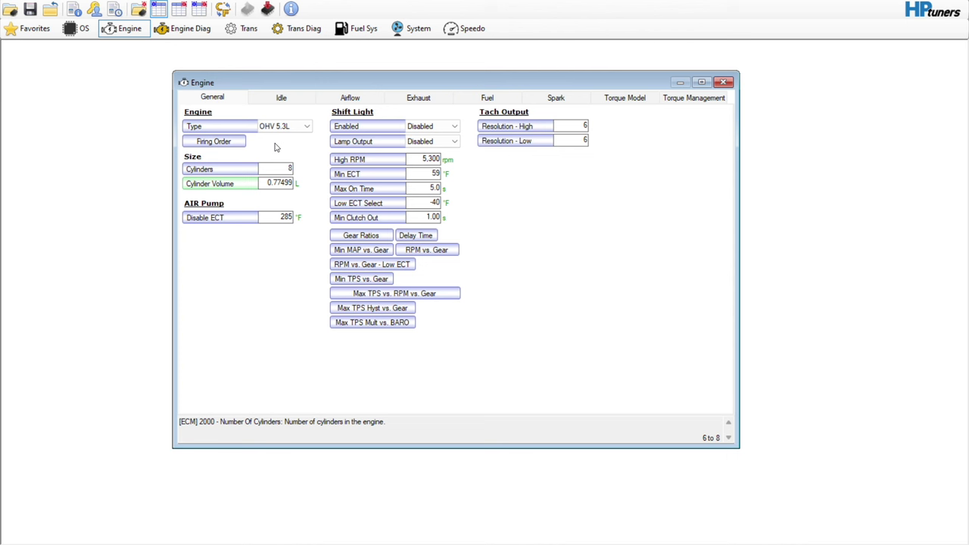
{"action": "left_click", "coordinate": [73, 9]}
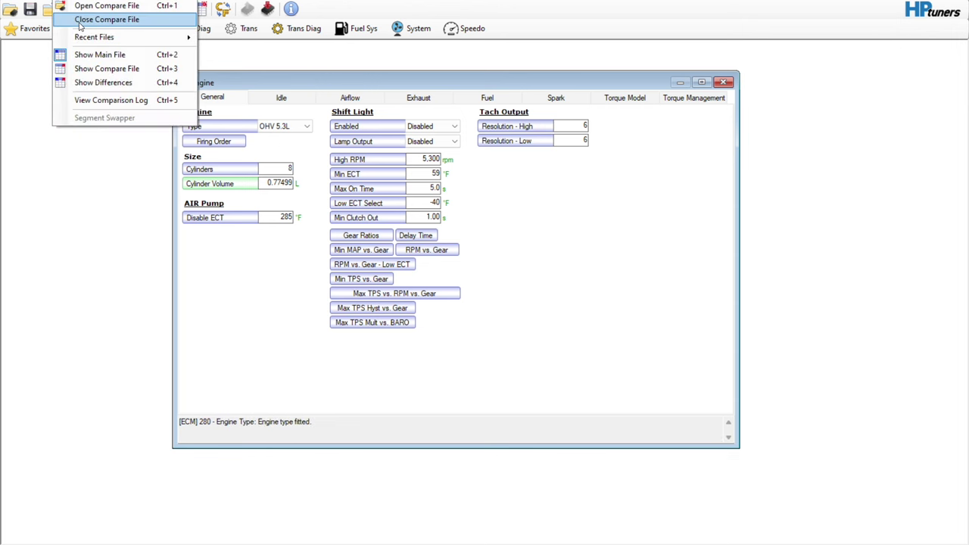
{"action": "left_click", "coordinate": [78, 20]}
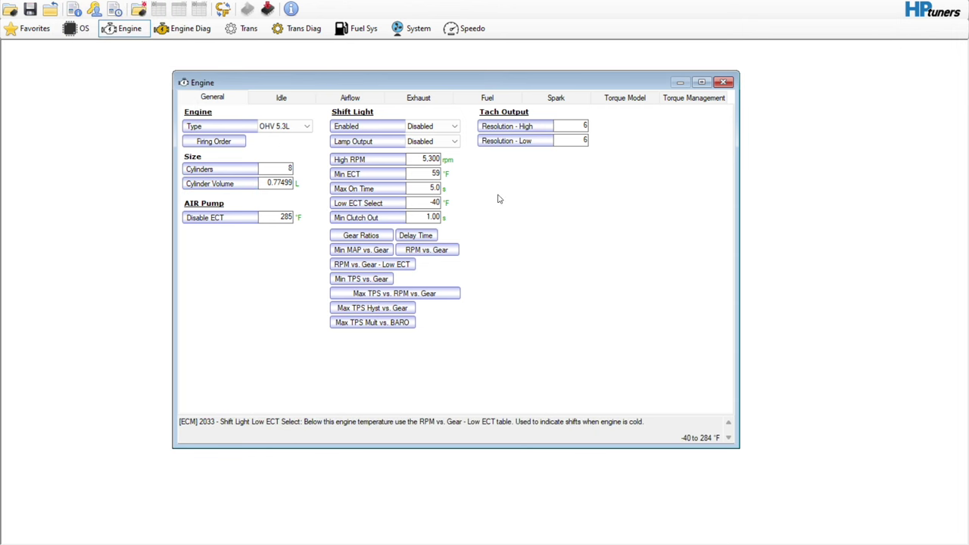